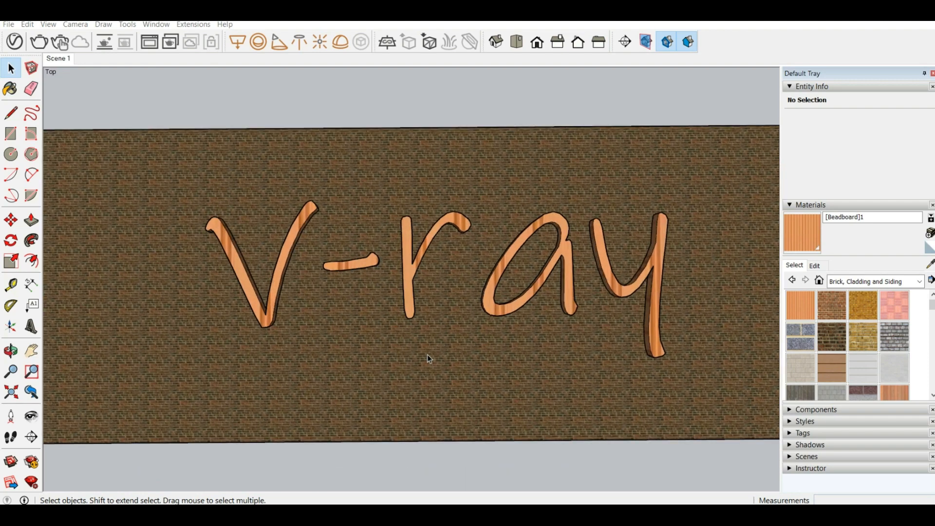
Delete the 3D "v-ray" lettering together with the brick-textured board behind it.
scroll(446, 279, down, 3)
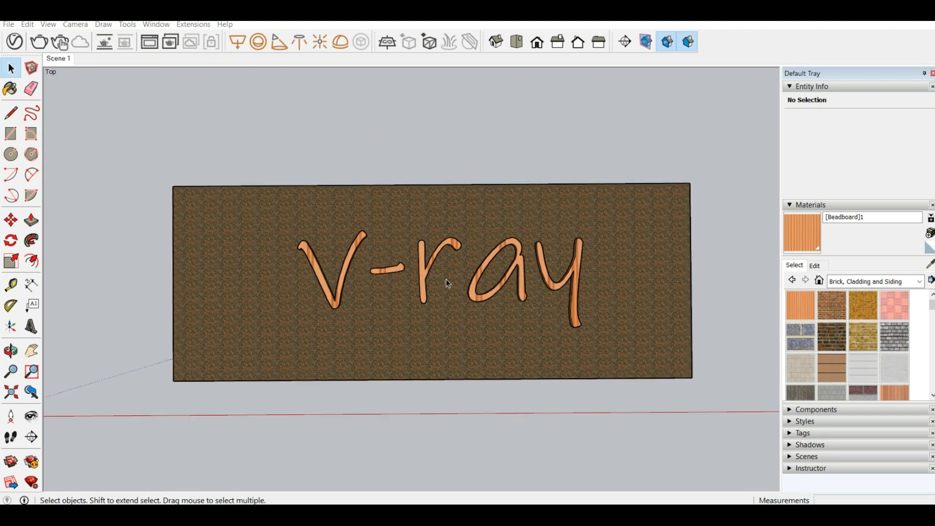
drag(720, 407, 165, 124)
key(Delete)
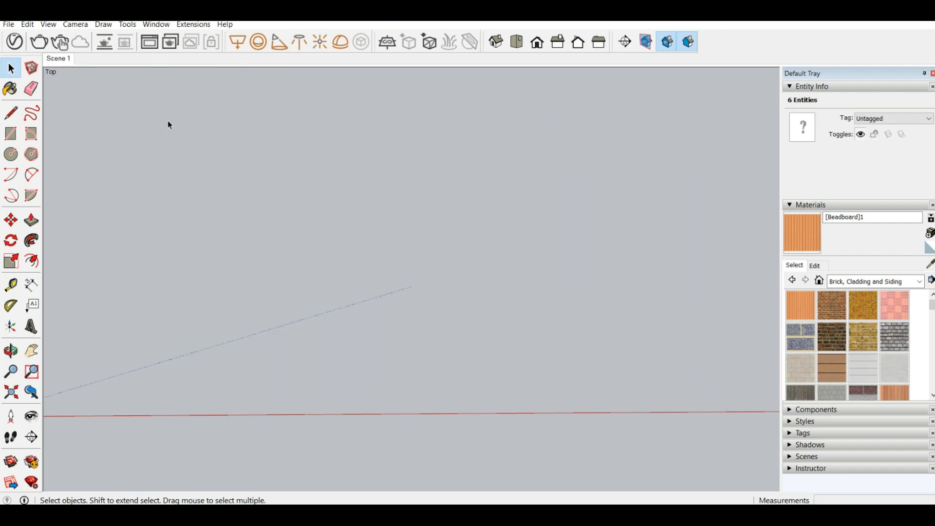
Bring the standing woman figure beside the axes origin into a close, nearly eye-level view.
middle_drag(167, 121, 292, 183)
scroll(251, 303, up, 7)
scroll(147, 292, up, 1)
scroll(147, 292, up, 2)
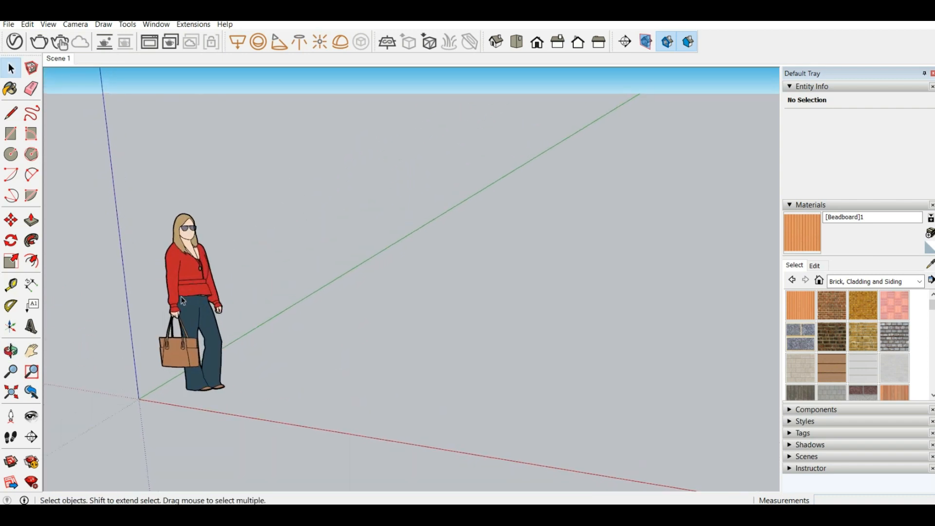
middle_drag(181, 297, 248, 272)
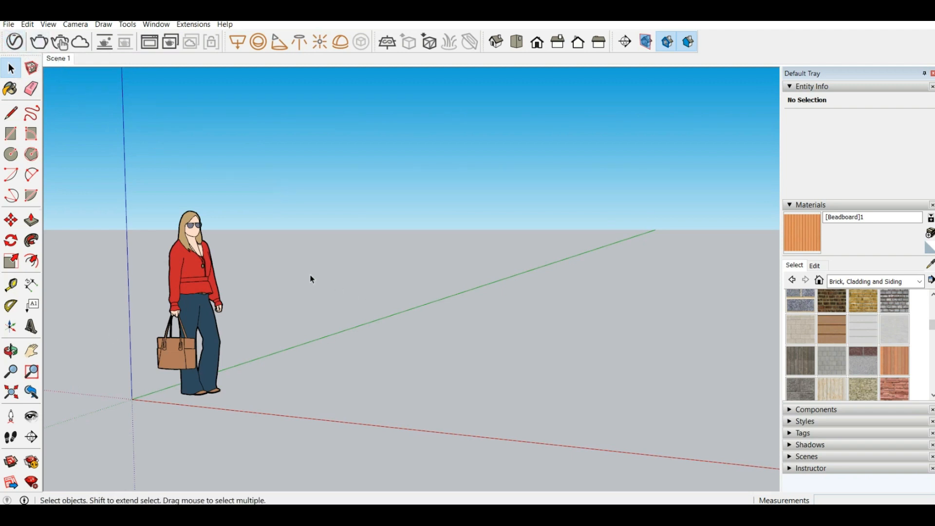
scroll(311, 277, down, 2)
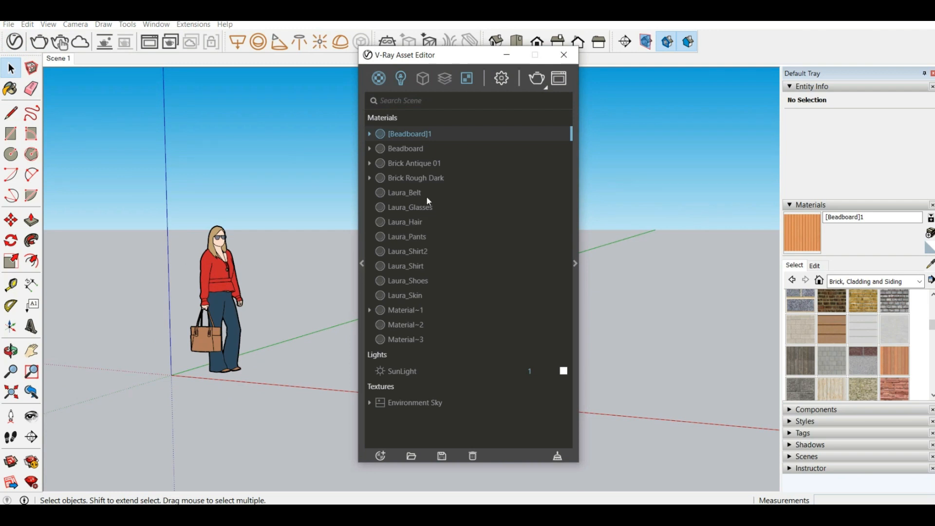
Show only the scene materials in the V-Ray Asset Editor and expose the preset material library with its brick and car paint materials.
click(380, 79)
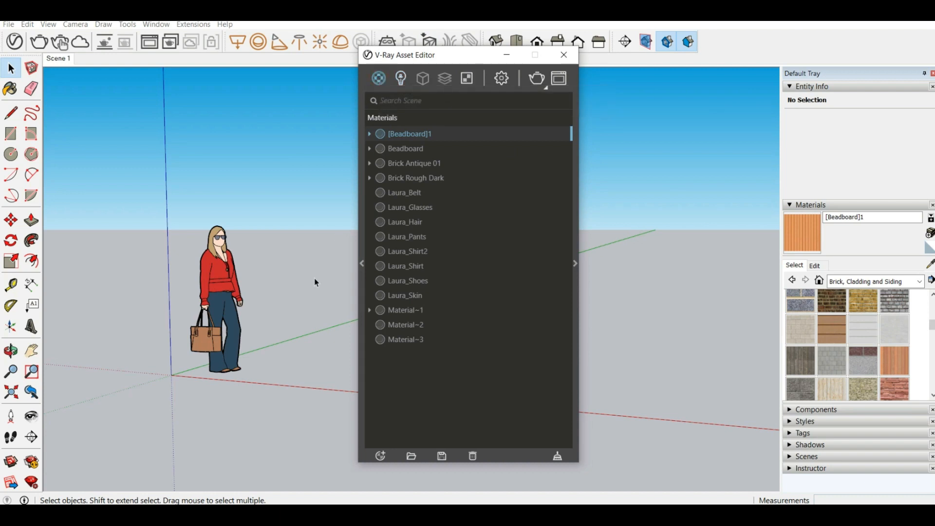
click(361, 264)
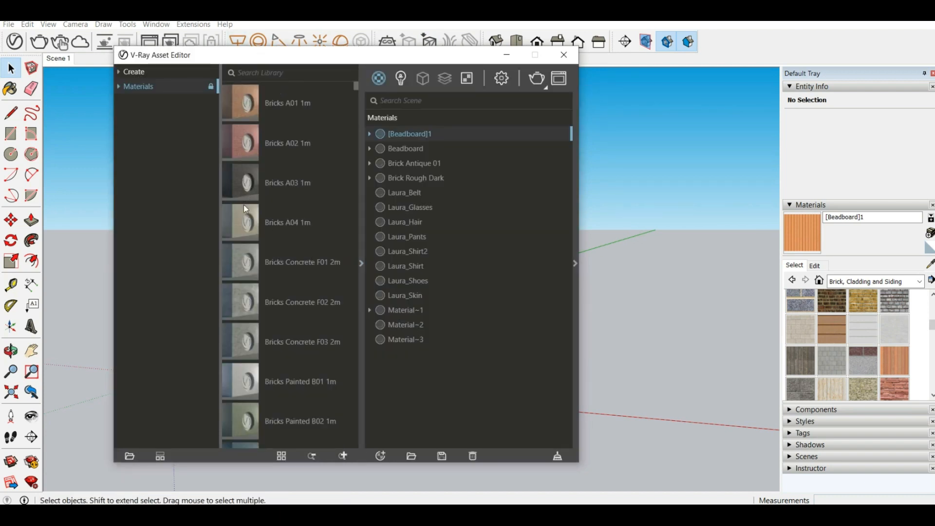
scroll(246, 209, down, 20)
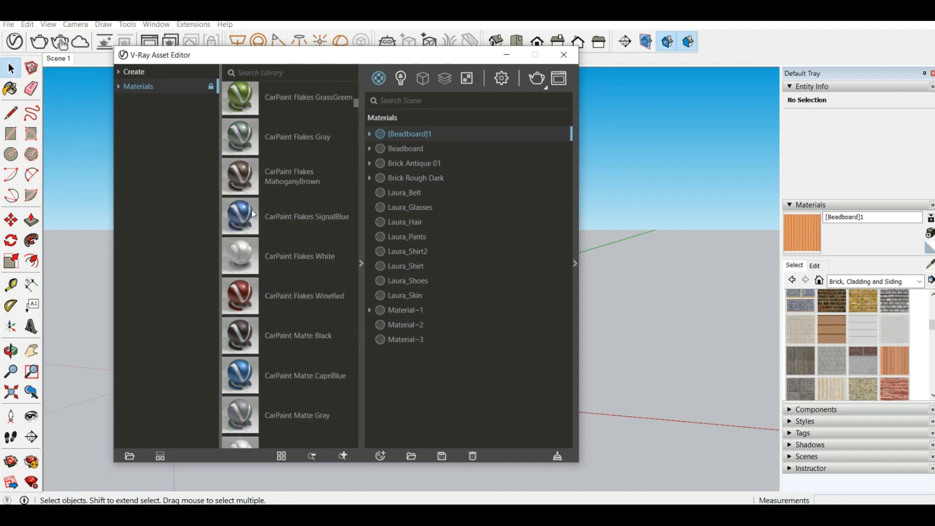
scroll(250, 205, up, 15)
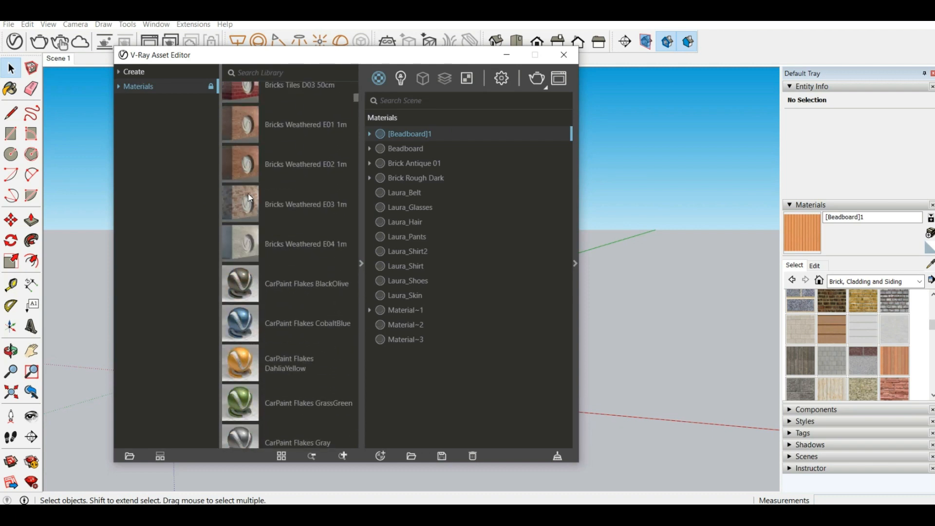
Look through the Create category's asset types, including generic materials, lights, geometry and render elements.
click(144, 72)
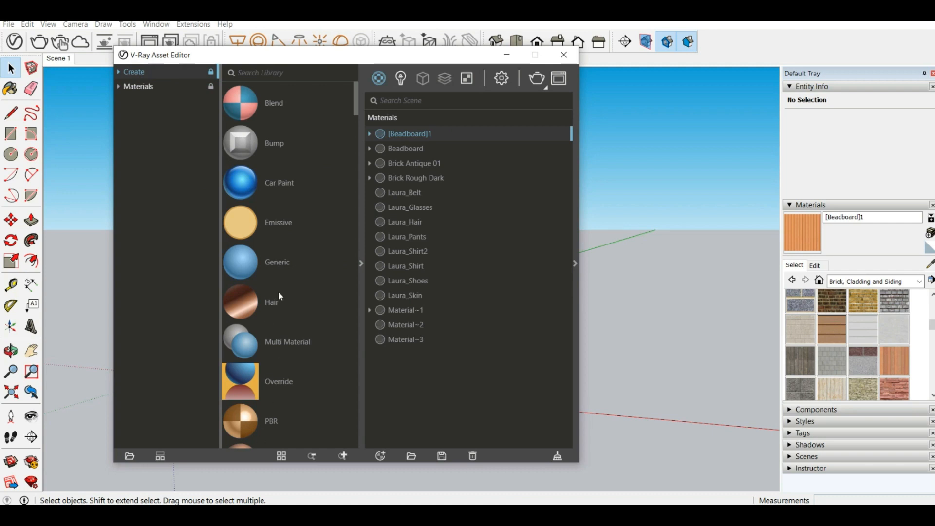
scroll(279, 276, down, 12)
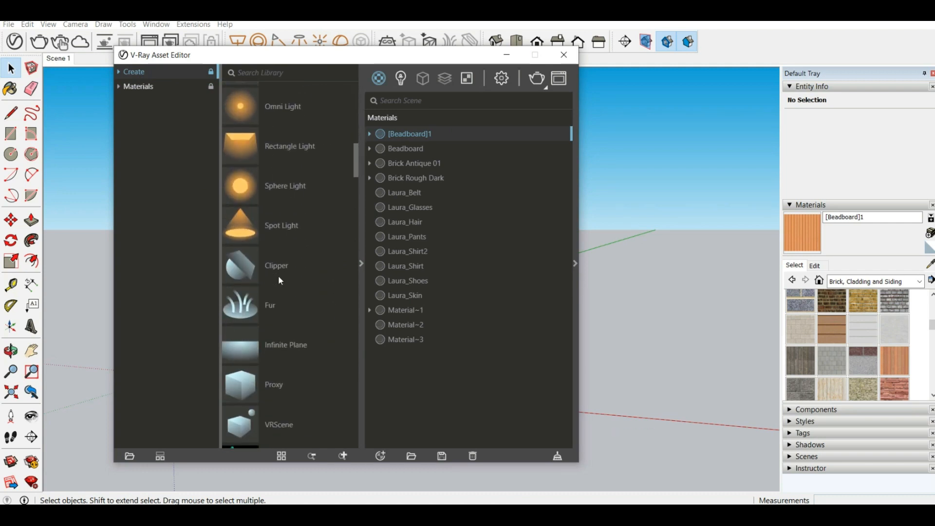
scroll(278, 276, down, 12)
scroll(277, 275, up, 8)
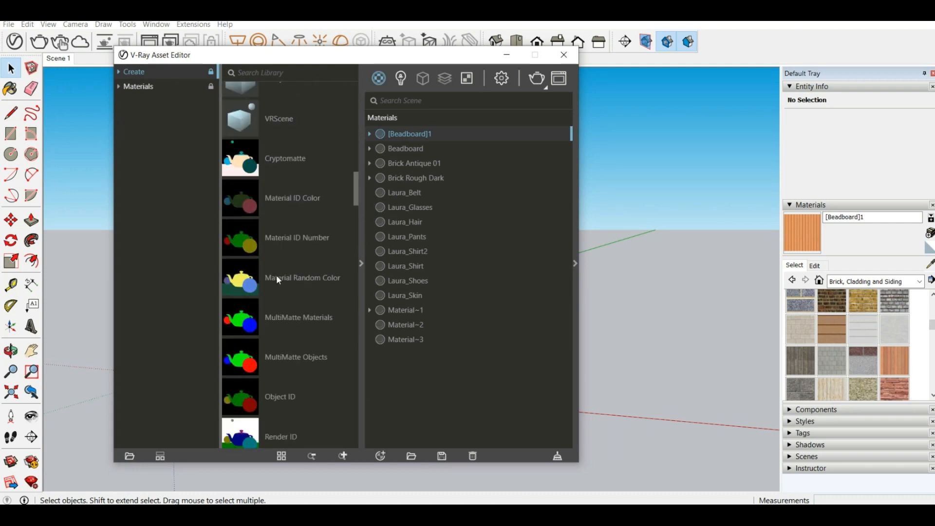
scroll(276, 275, up, 14)
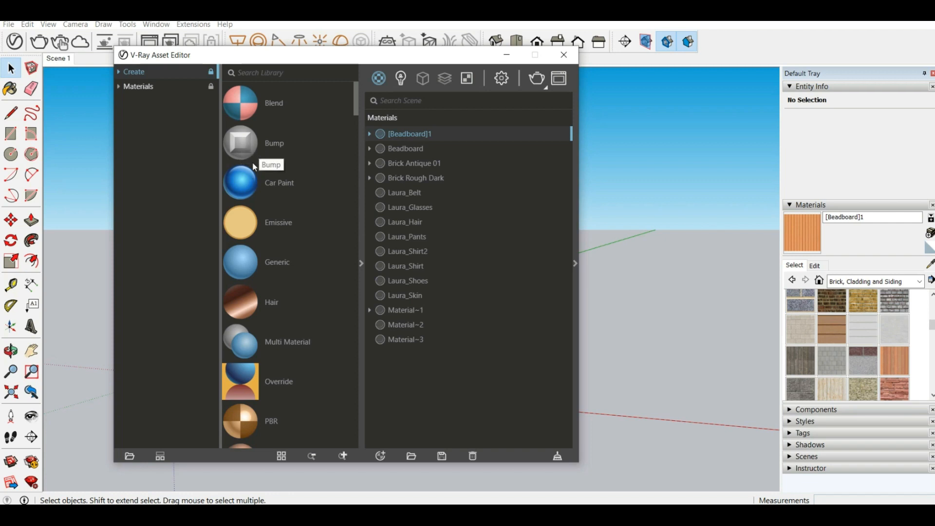
scroll(254, 167, down, 8)
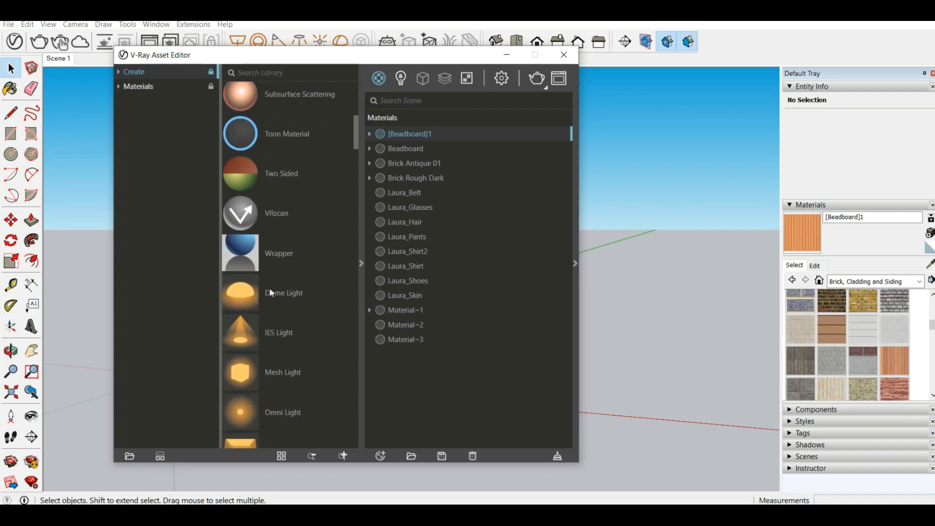
scroll(271, 292, down, 8)
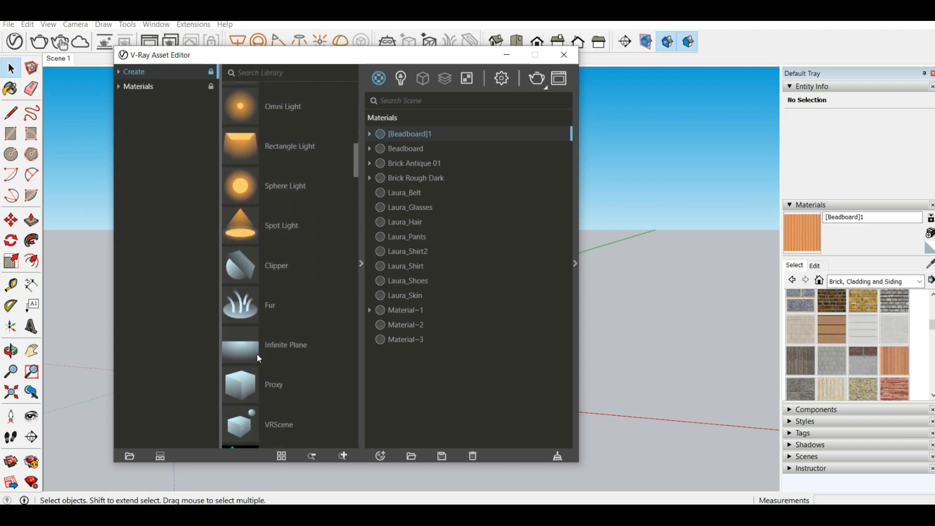
scroll(254, 192, up, 10)
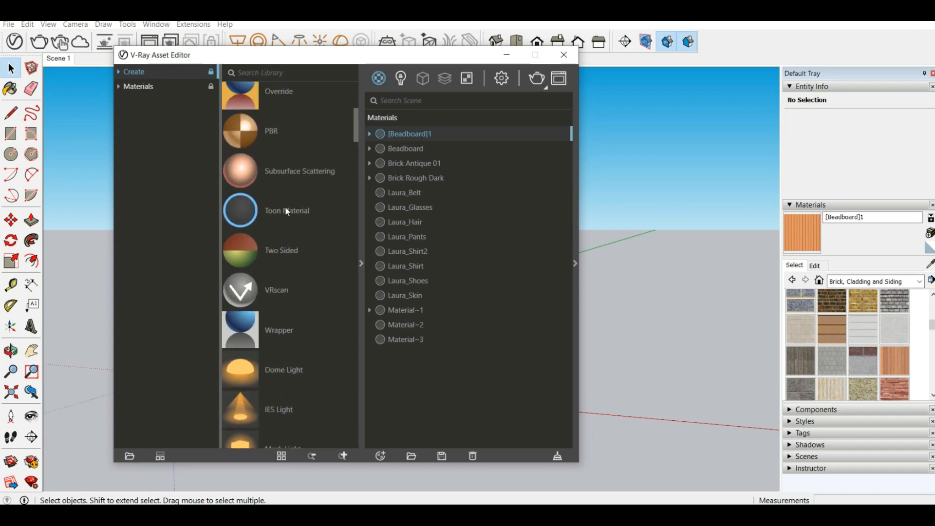
scroll(273, 185, up, 5)
Look through the preset Materials library, covering bricks, car paint, concrete, wireframe, LED, carpet, fabric, glass, ground, leather and liquid presets.
click(141, 87)
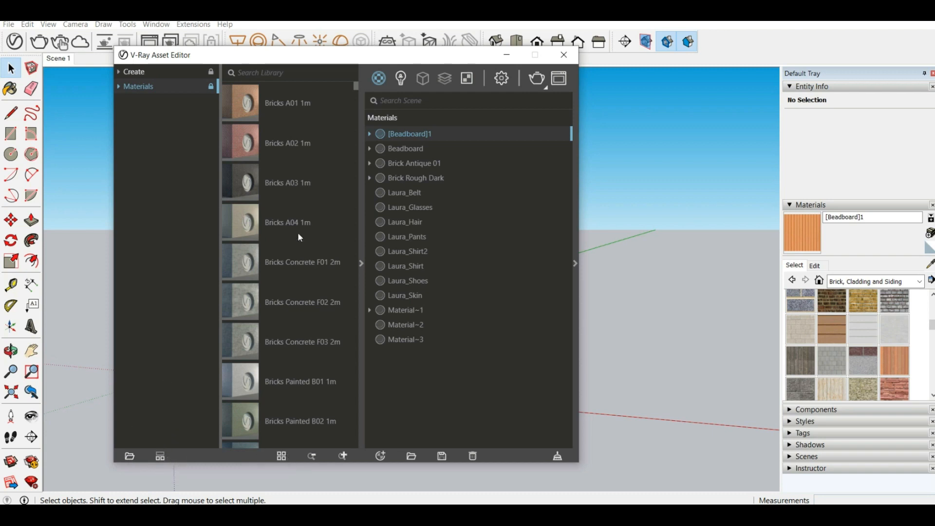
scroll(296, 232, down, 1)
scroll(298, 232, down, 5)
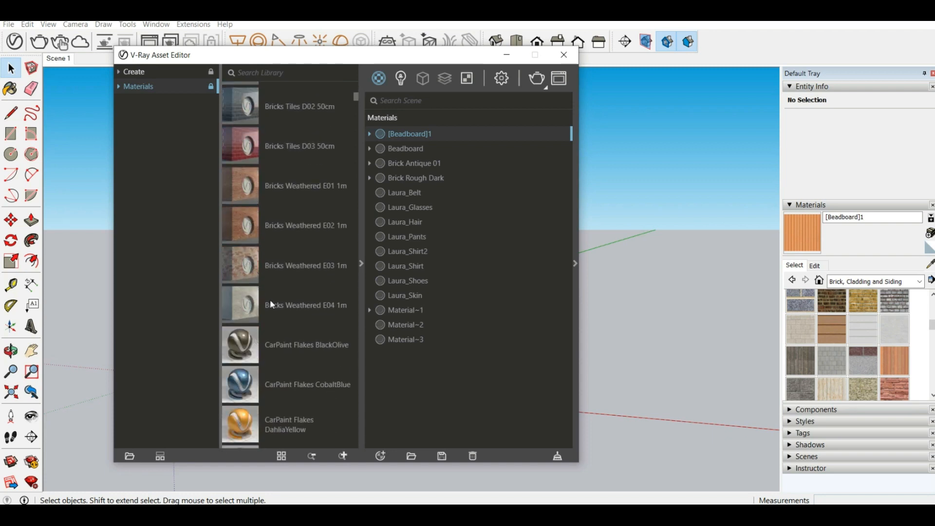
scroll(253, 312, down, 10)
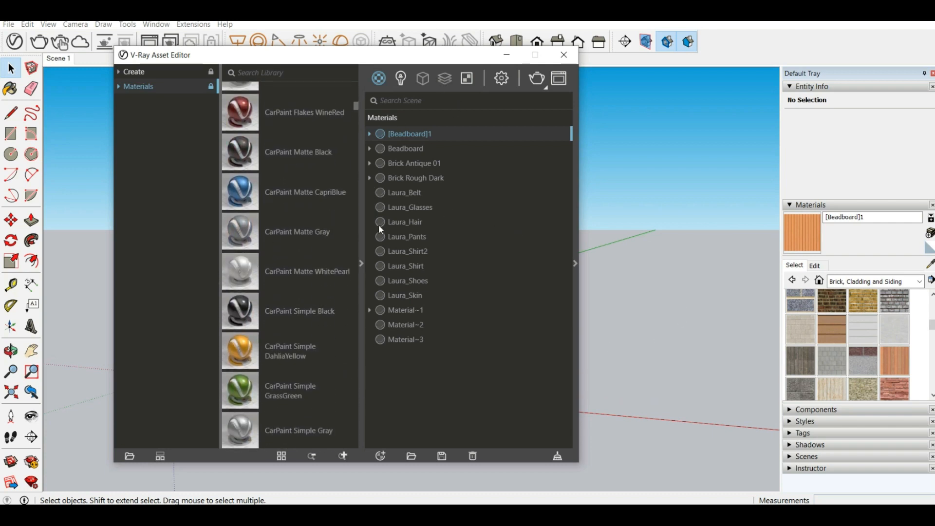
scroll(275, 275, down, 5)
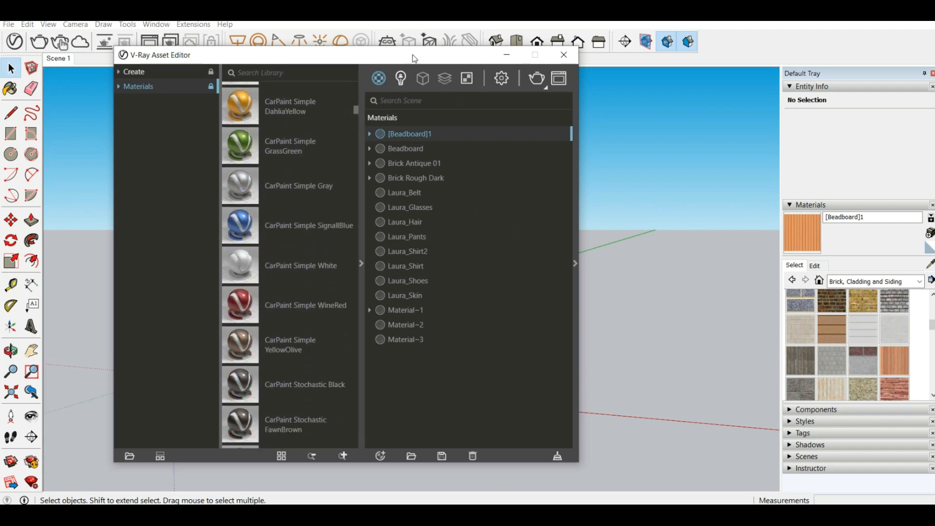
scroll(295, 171, down, 15)
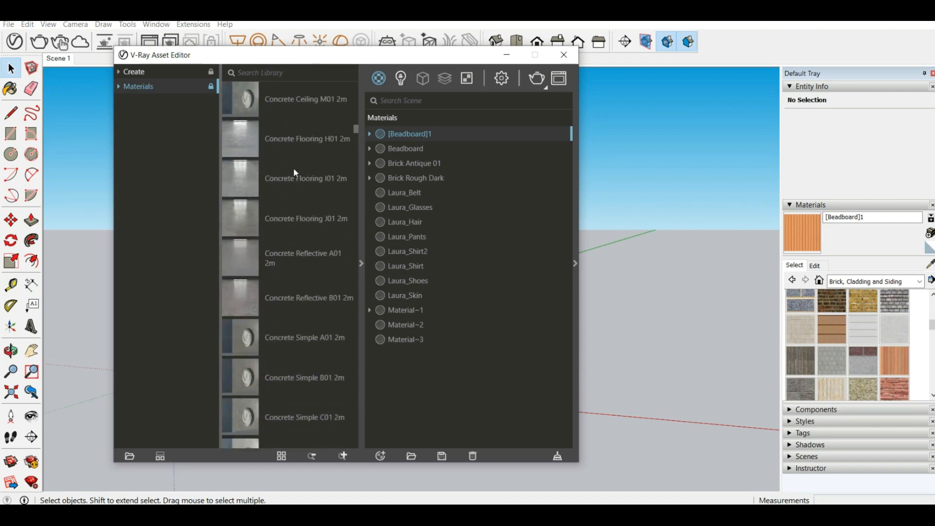
scroll(294, 168, down, 15)
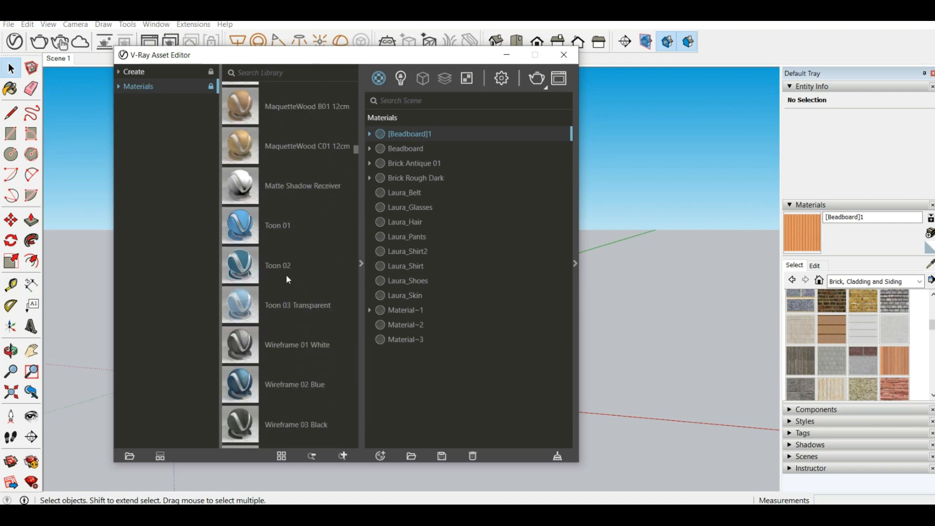
scroll(275, 277, down, 10)
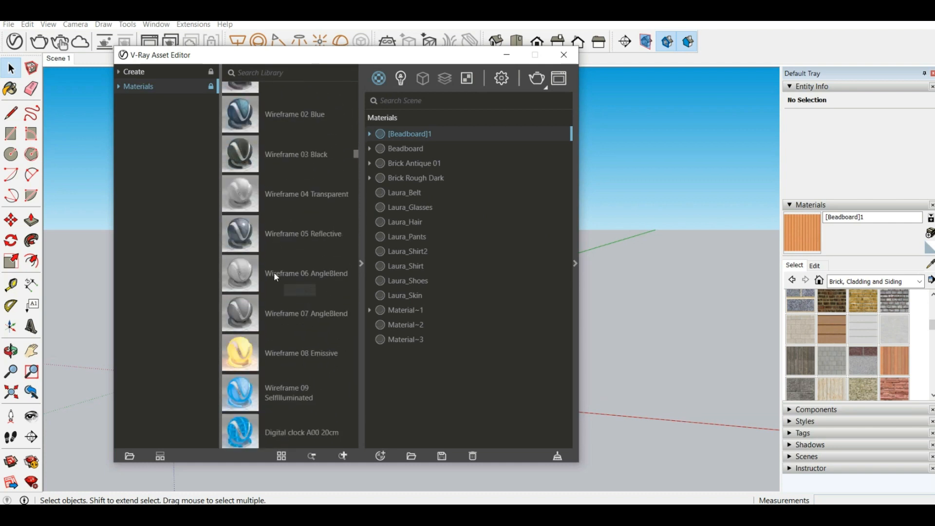
scroll(248, 210, up, 2)
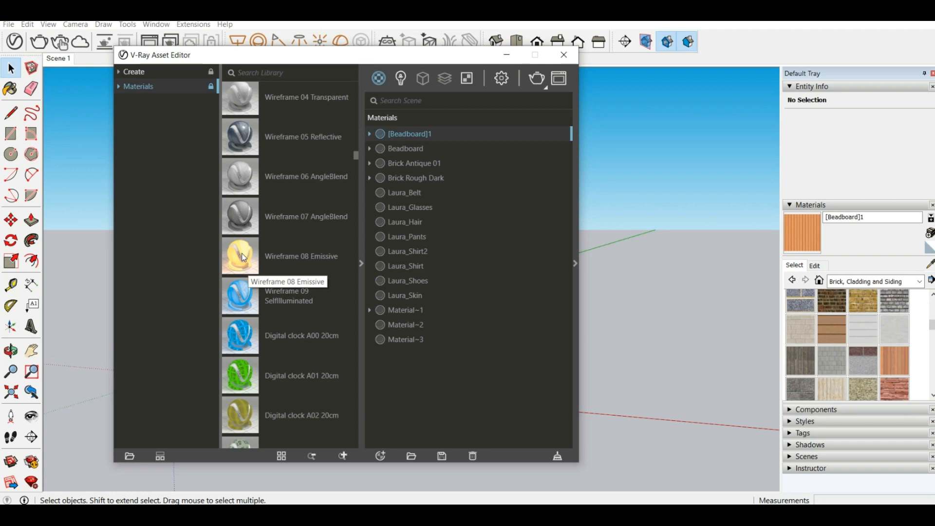
scroll(244, 256, down, 10)
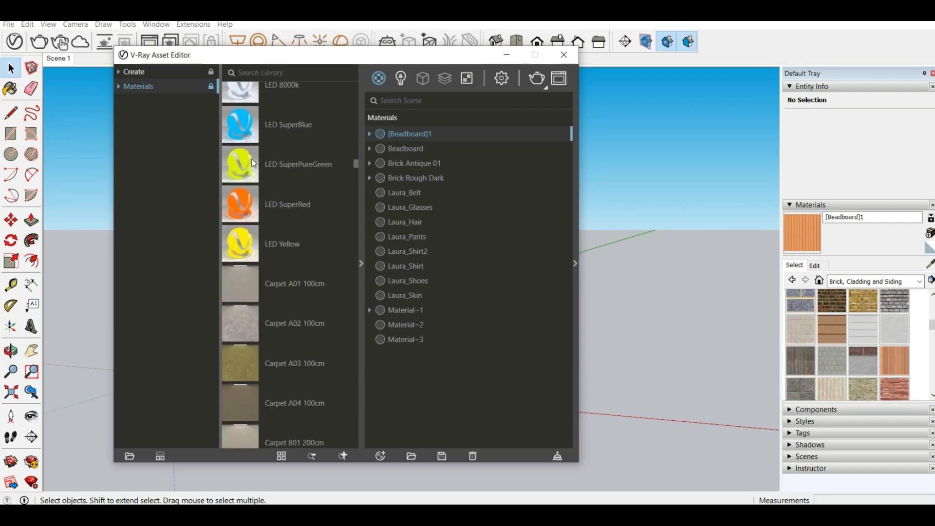
scroll(238, 244, down, 2)
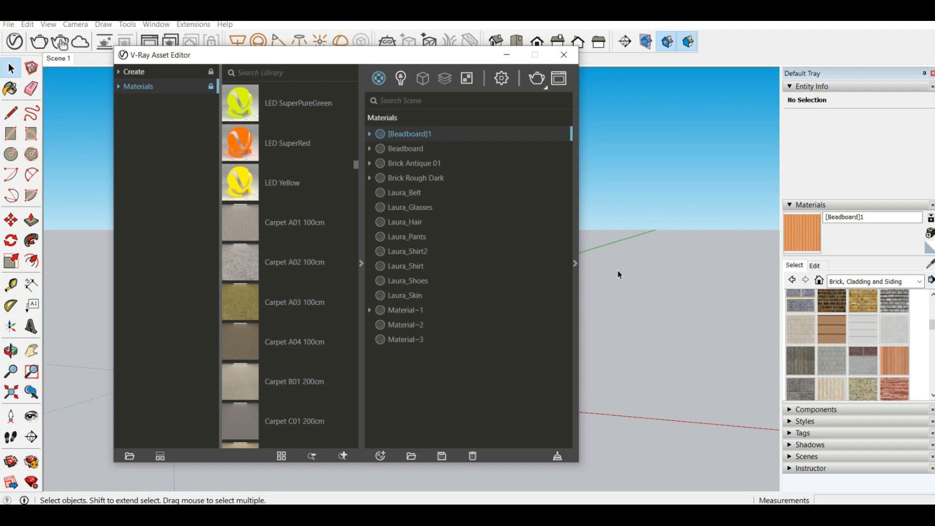
scroll(263, 379, down, 3)
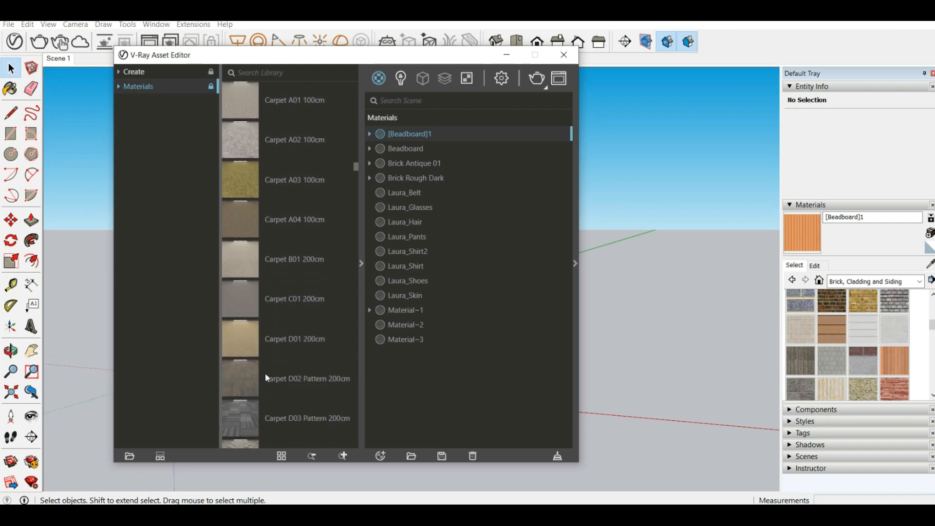
scroll(262, 379, down, 1)
scroll(261, 378, down, 3)
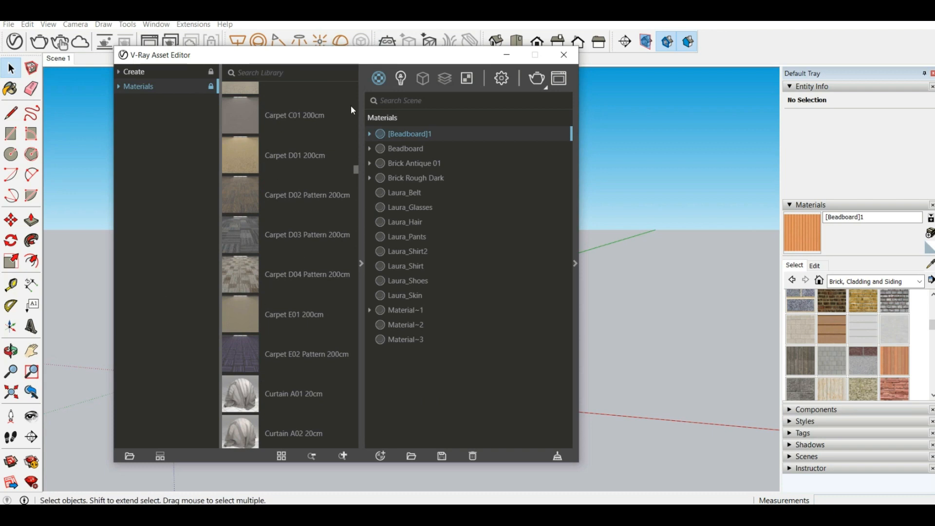
scroll(259, 367, down, 3)
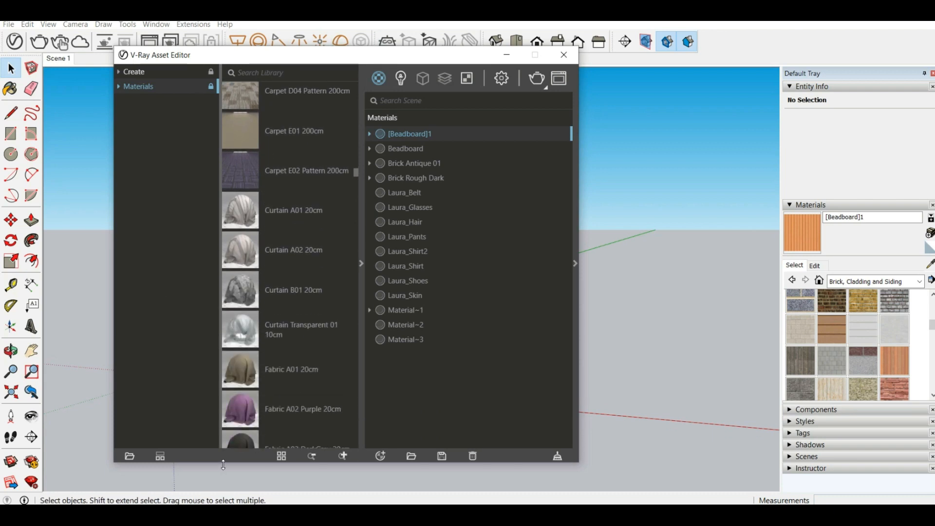
scroll(285, 340, down, 20)
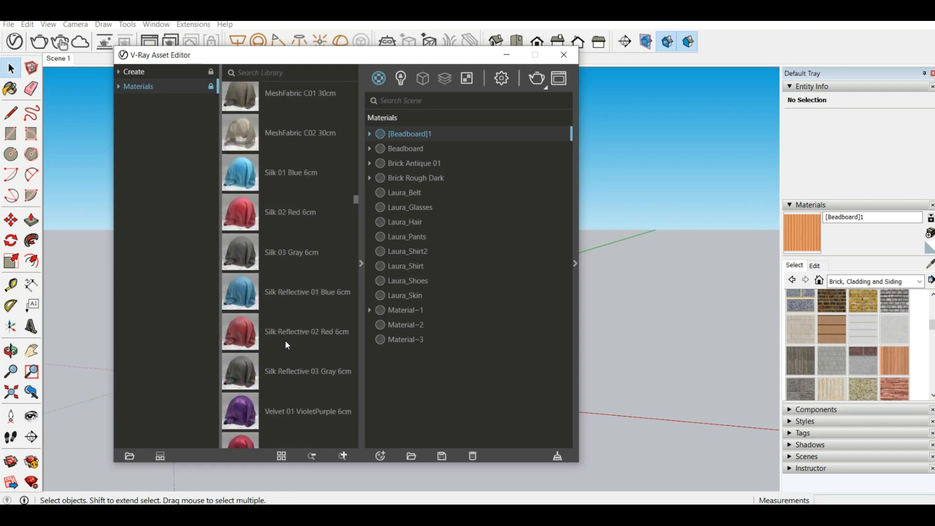
scroll(285, 340, down, 15)
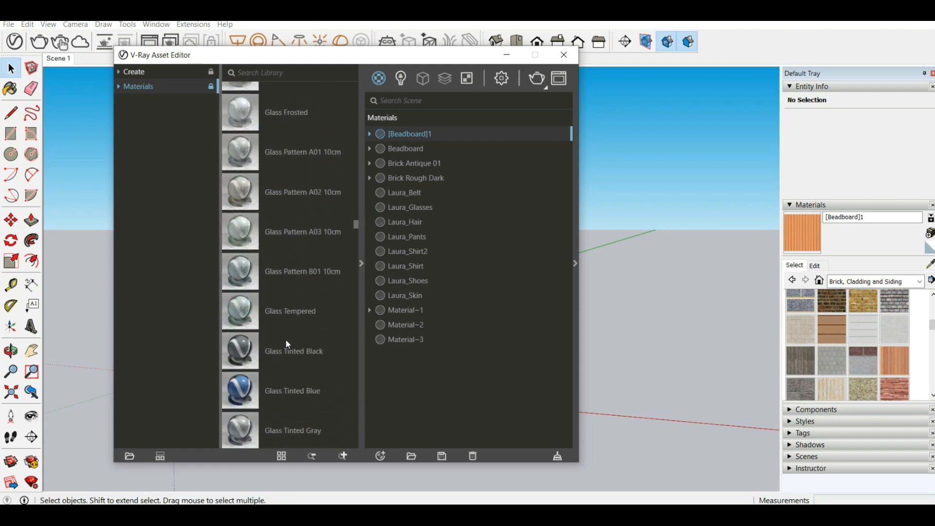
scroll(286, 340, down, 15)
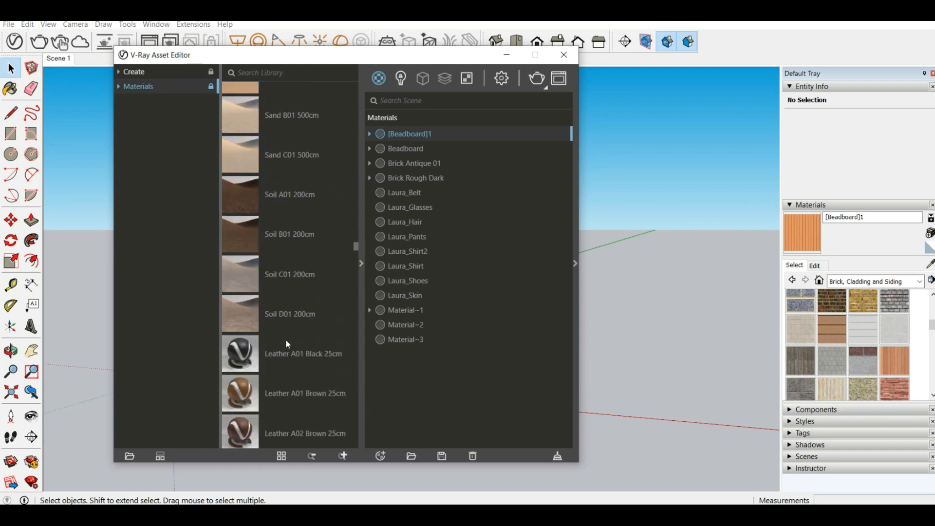
scroll(286, 344, down, 15)
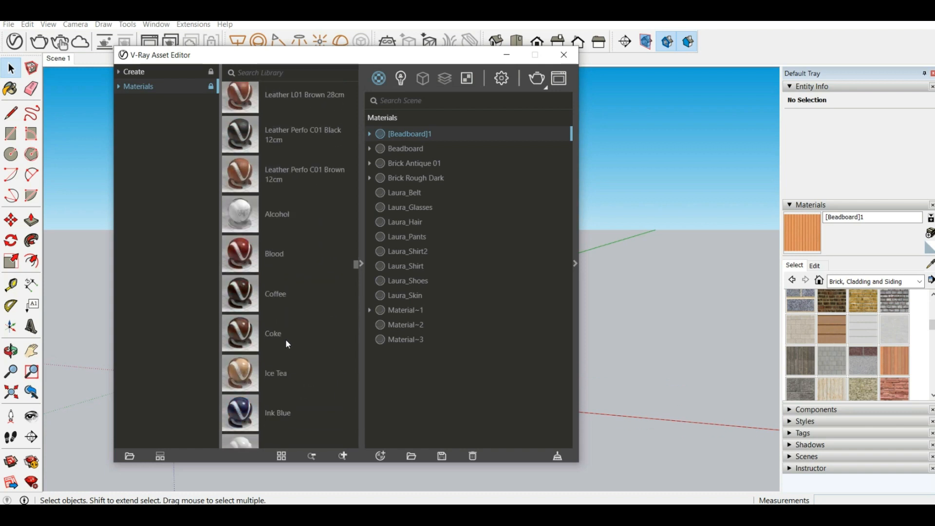
scroll(287, 342, up, 20)
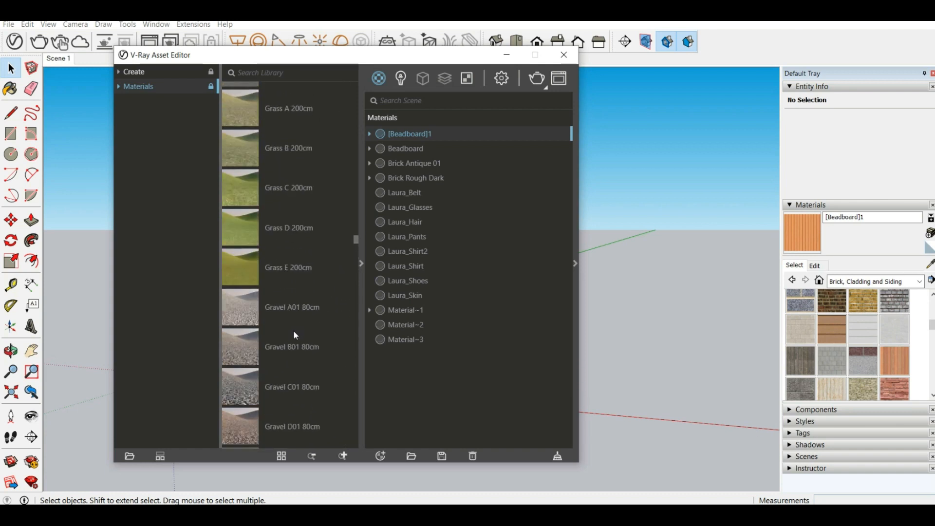
scroll(294, 333, up, 15)
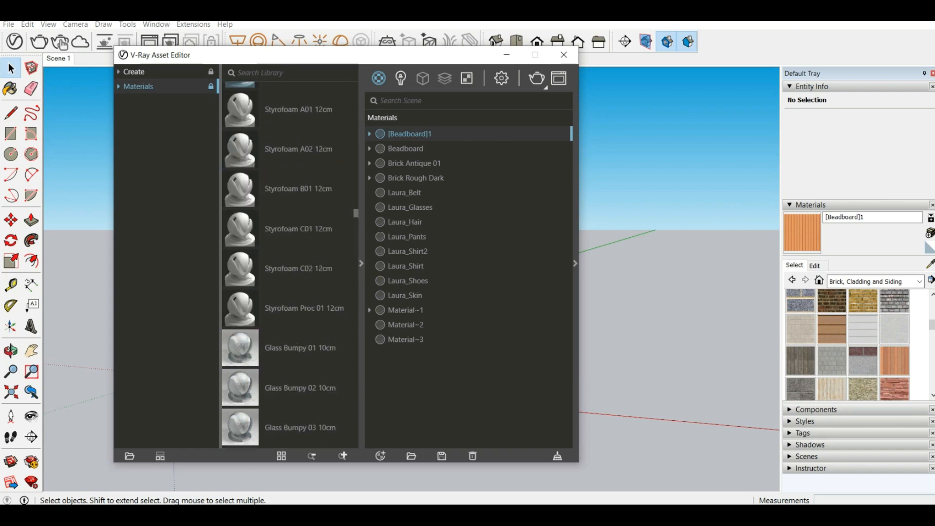
List the scene lights with the preset library hidden, and show the SunLight's parameters.
click(401, 78)
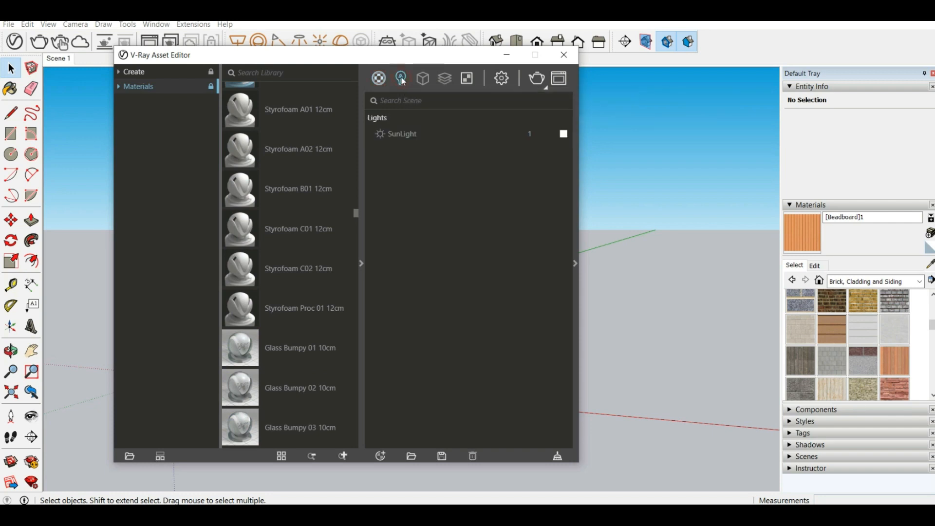
click(361, 264)
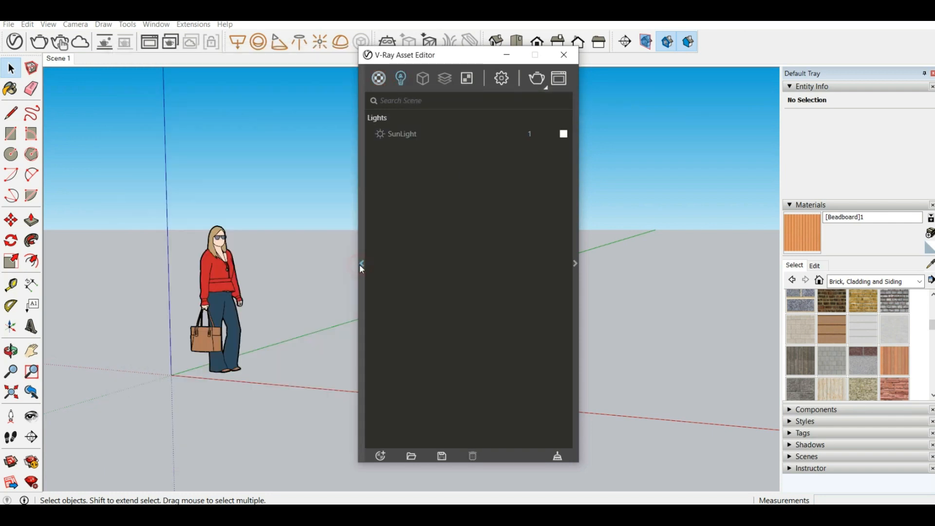
click(576, 264)
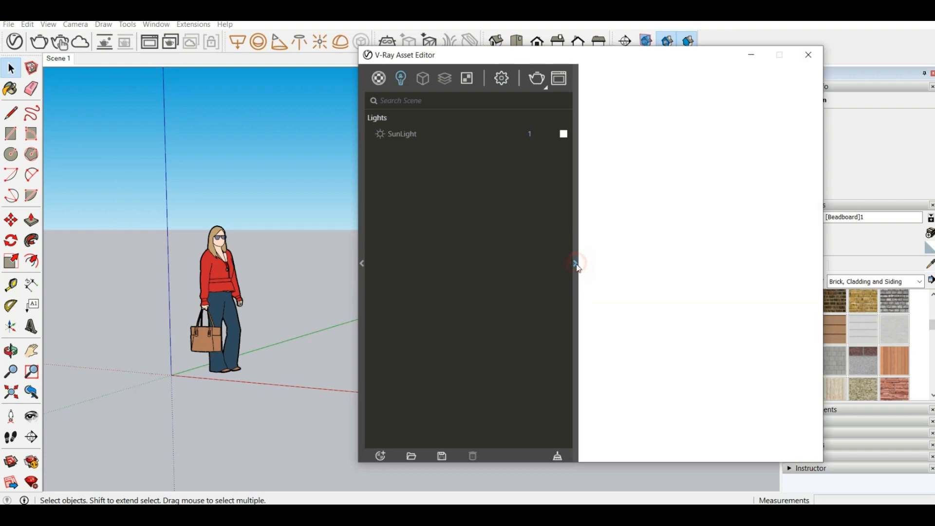
drag(608, 58, 416, 71)
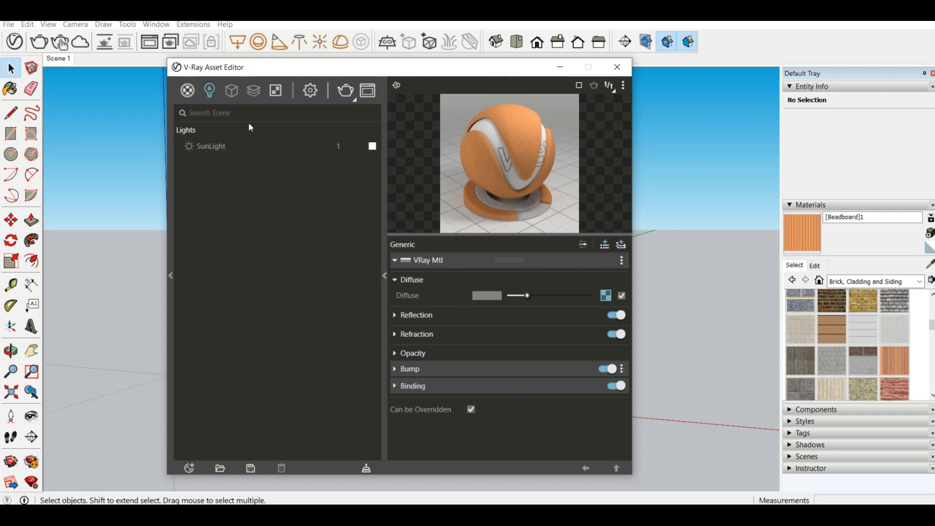
click(220, 147)
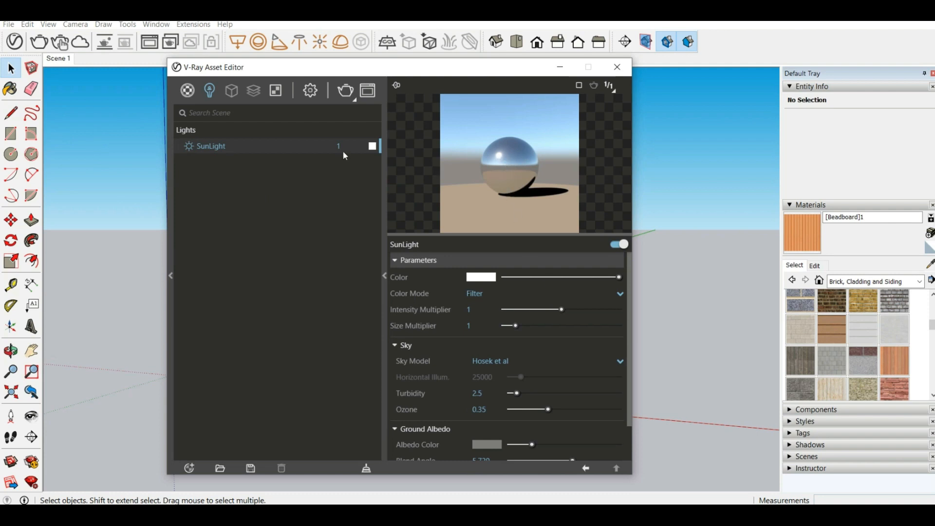
Set the SunLight's color to the saved pale orange swatch in the Color Picker.
click(372, 147)
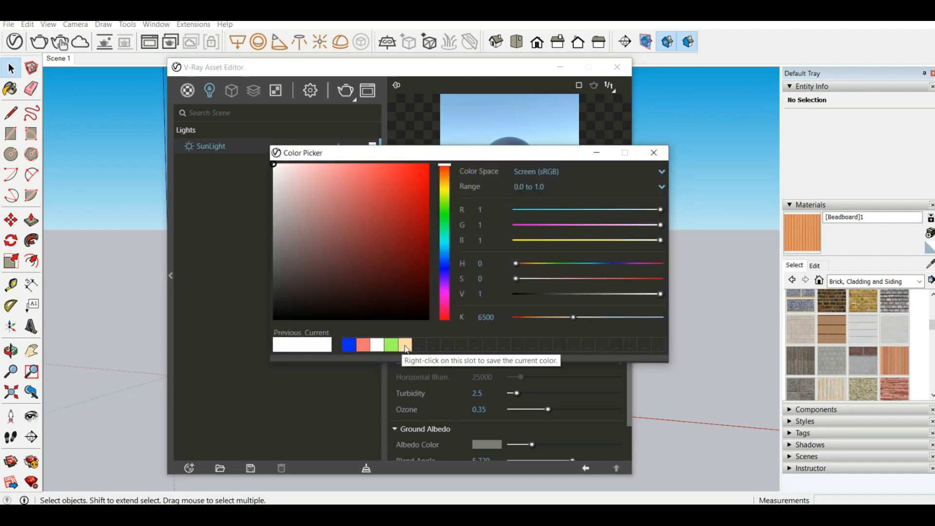
click(406, 348)
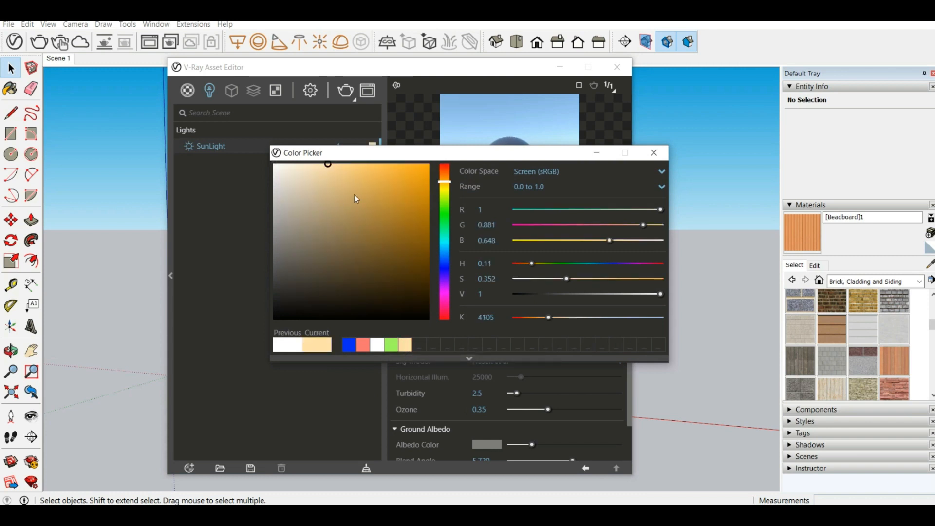
click(653, 153)
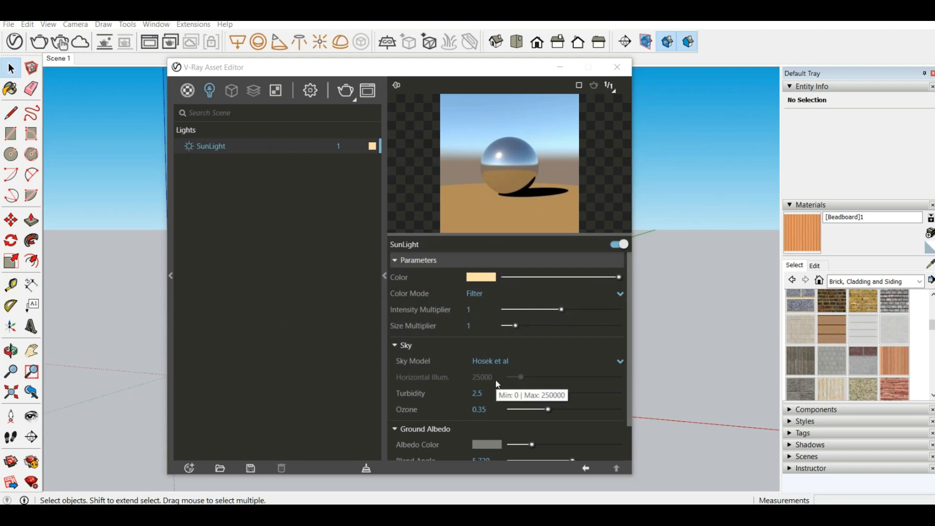
Review the SunLight's sky and ground albedo parameters and switch the SunLight off.
click(357, 146)
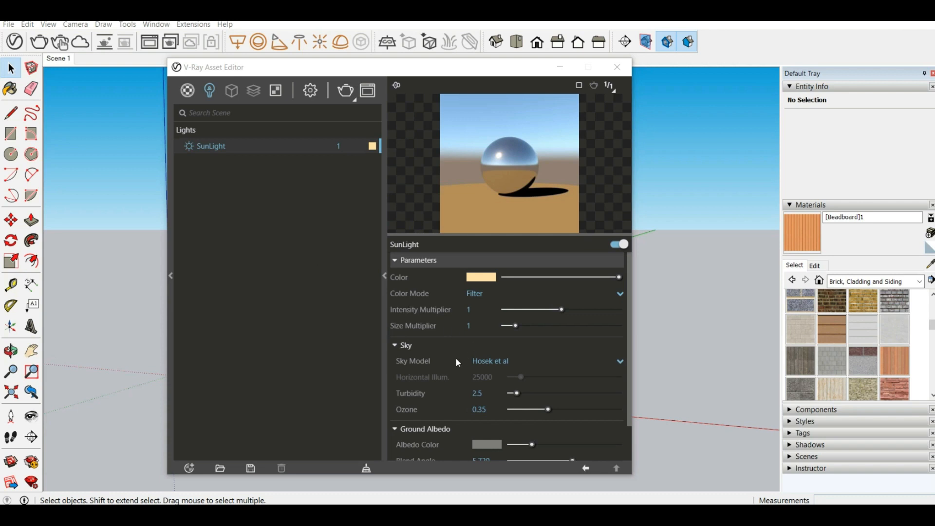
scroll(478, 367, down, 1)
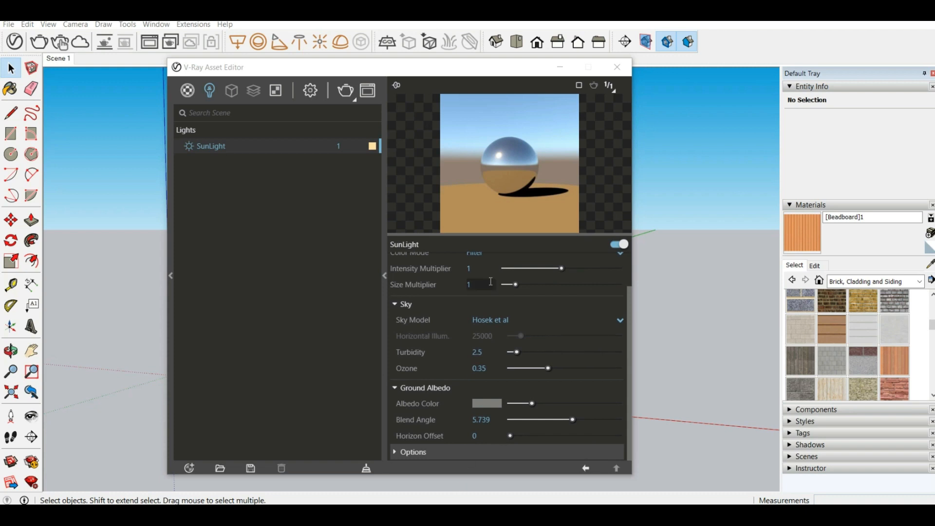
scroll(457, 387, up, 1)
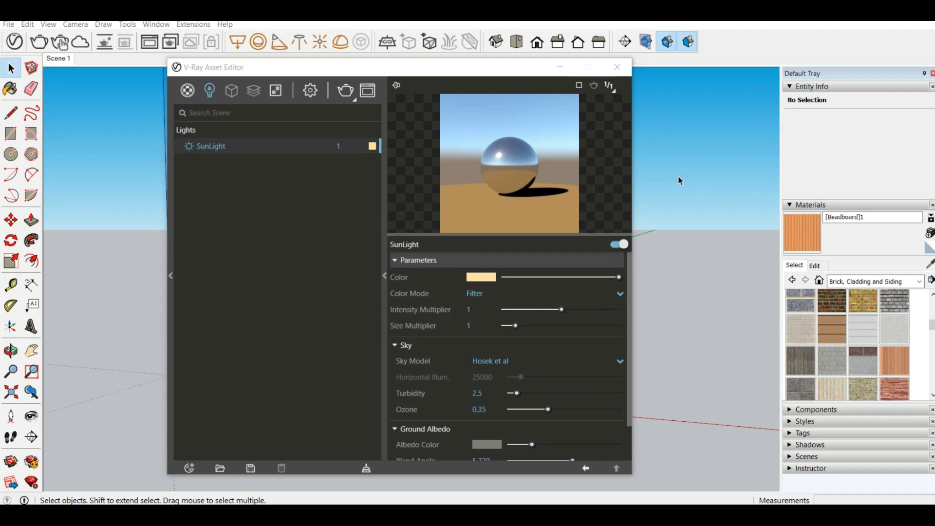
click(616, 247)
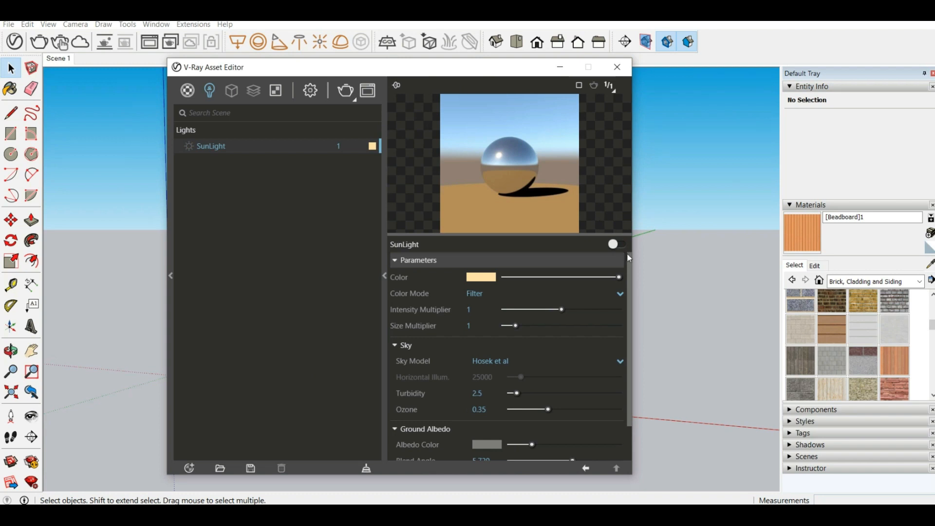
Hide the light's parameters and look over the geometry types that can be created, such as Infinite Plane, Proxy Mesh, Clipper and Fur.
right_click(238, 95)
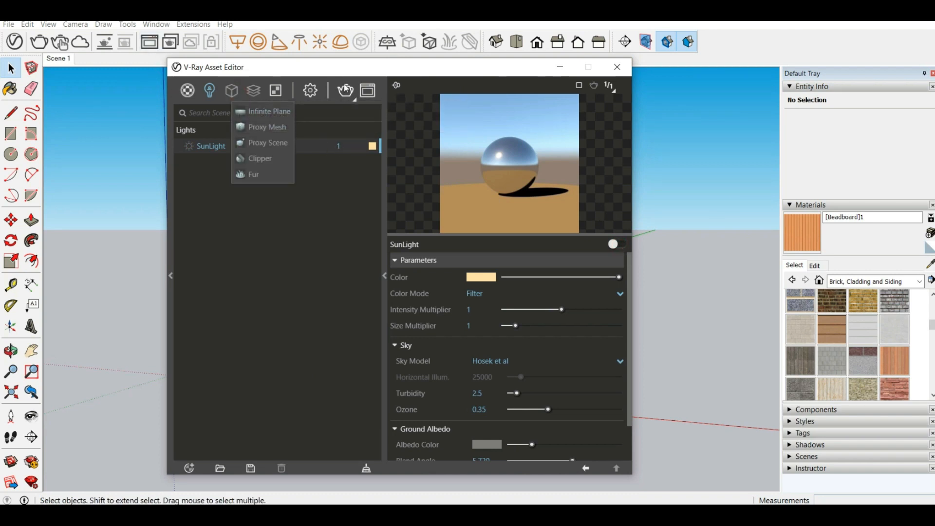
click(384, 274)
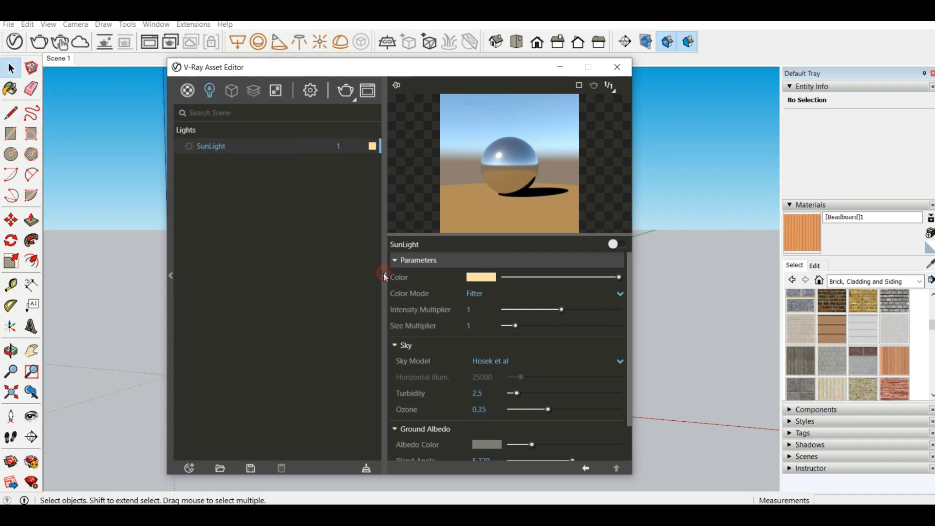
click(384, 276)
right_click(231, 90)
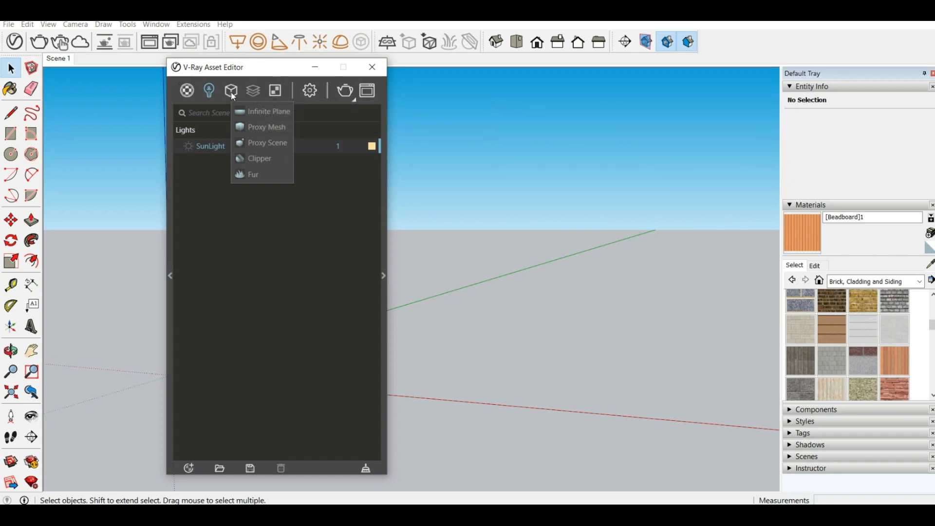
click(217, 202)
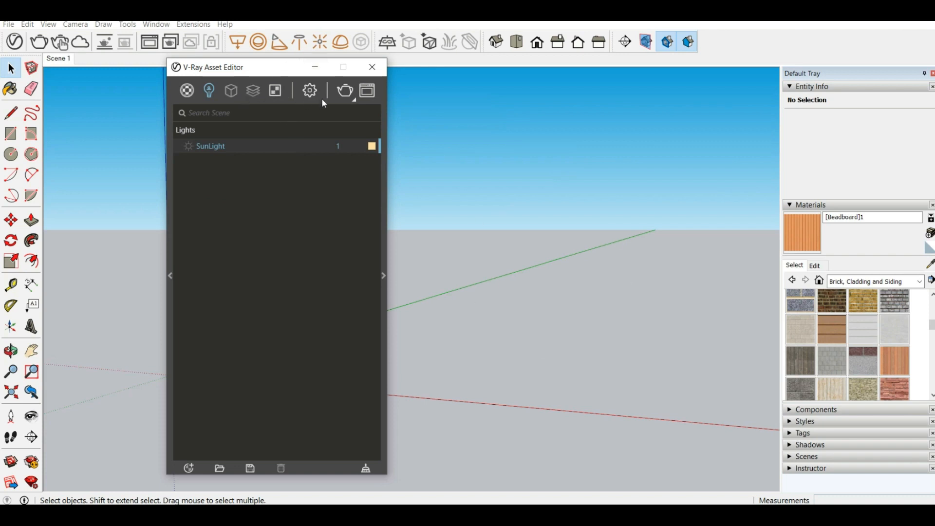
Enable Interactive in the render settings and start a render, keeping the frame buffer clear of the Asset Editor's main settings.
click(311, 91)
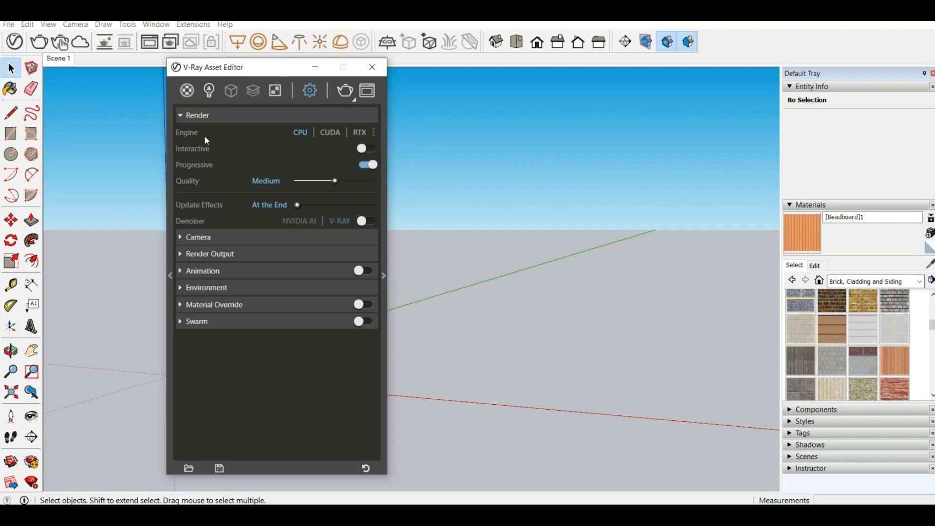
mouse_move(209, 148)
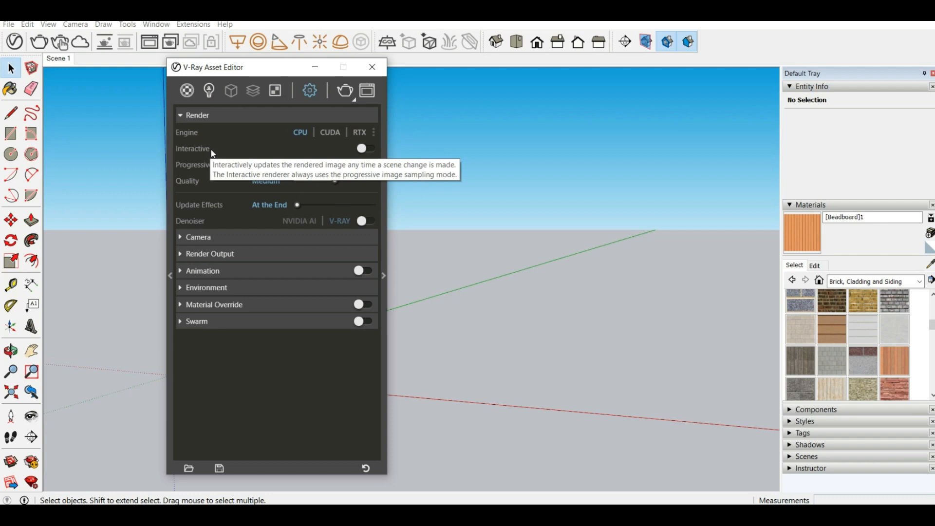
click(370, 148)
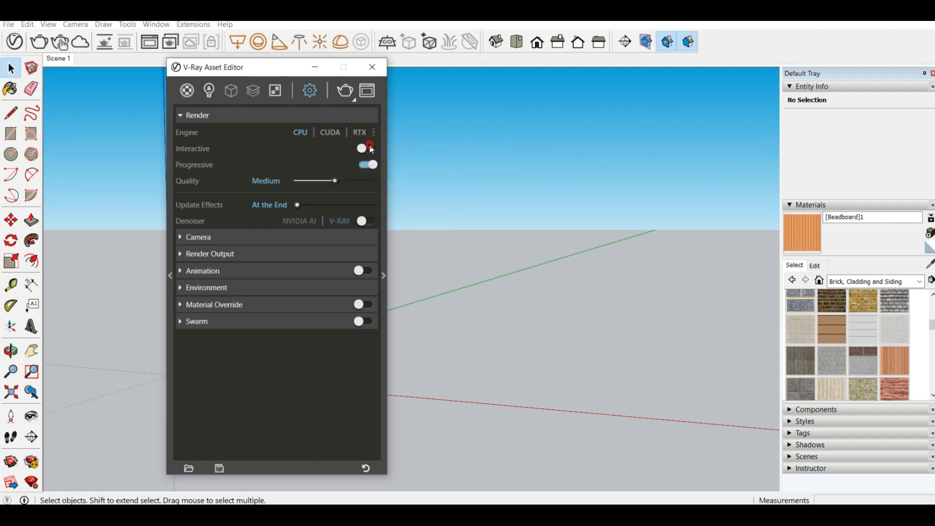
drag(291, 73, 511, 73)
click(567, 91)
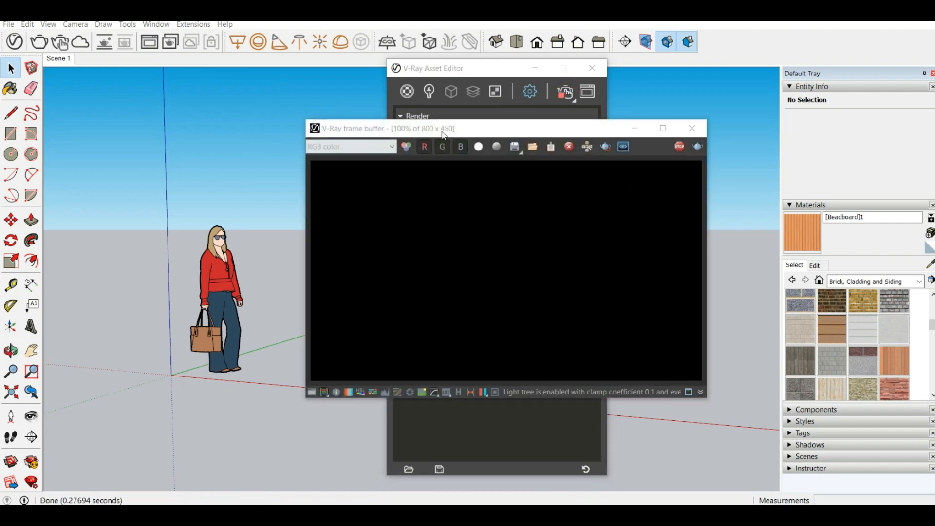
mouse_move(484, 128)
mouse_down()
mouse_move(267, 170)
mouse_move(193, 242)
mouse_up()
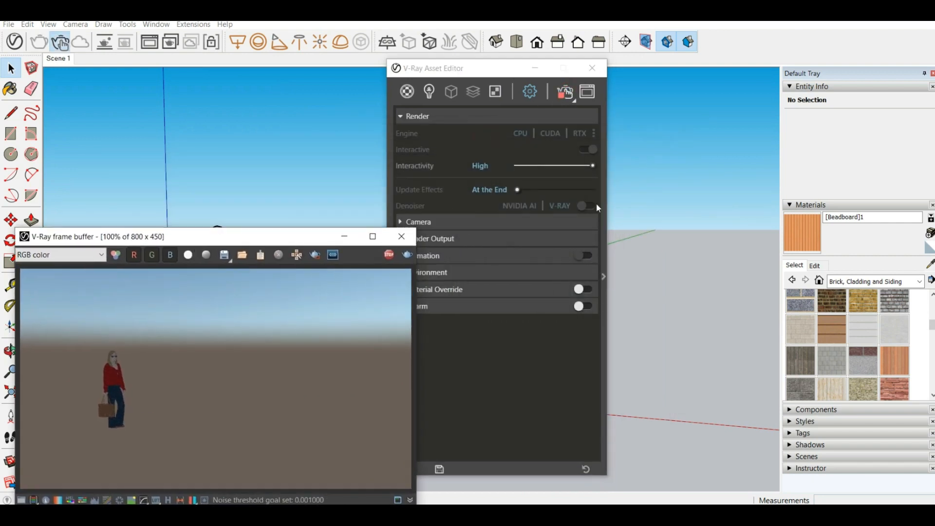
Examine how the interactive render follows the model view by orbiting around and zooming on the woman figure.
mouse_move(611, 221)
middle_down()
mouse_move(299, 246)
mouse_move(312, 241)
middle_up()
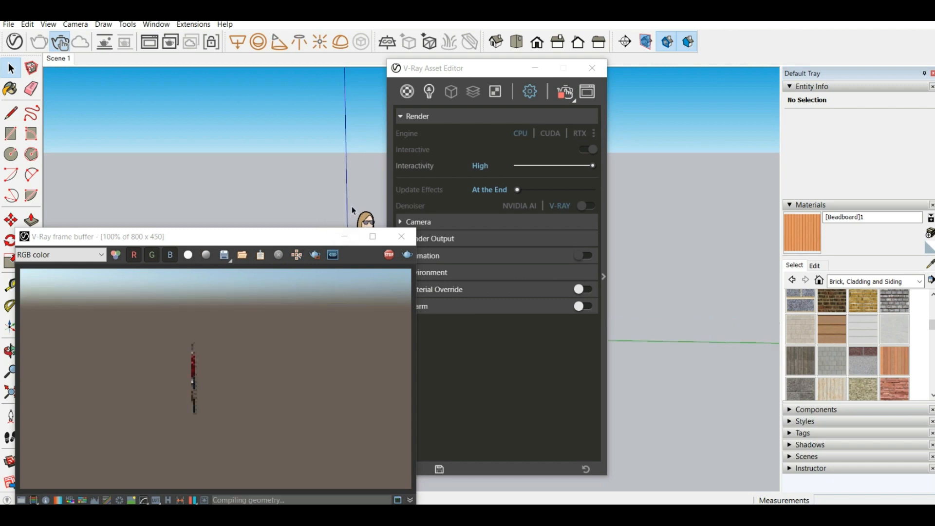
mouse_move(680, 225)
middle_down()
mouse_move(377, 215)
mouse_move(346, 204)
middle_up()
middle_drag(270, 179, 337, 207)
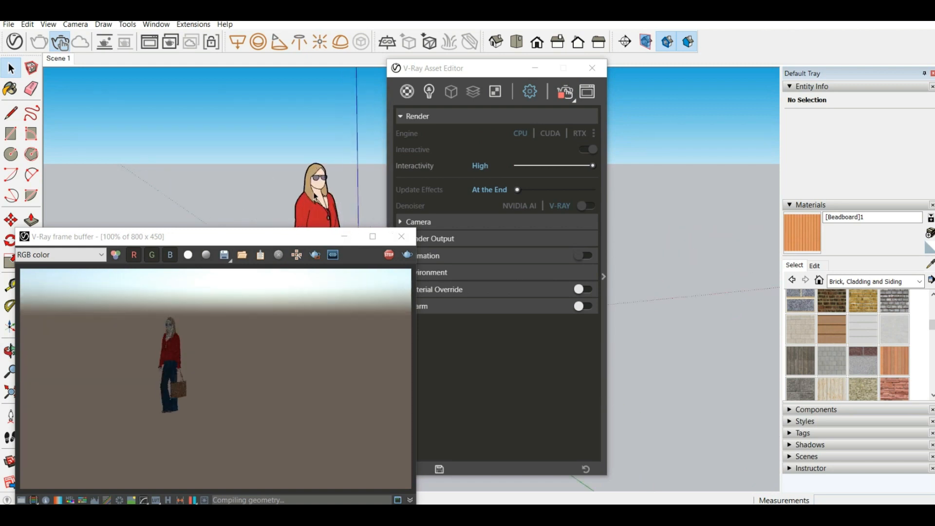
scroll(303, 206, up, 3)
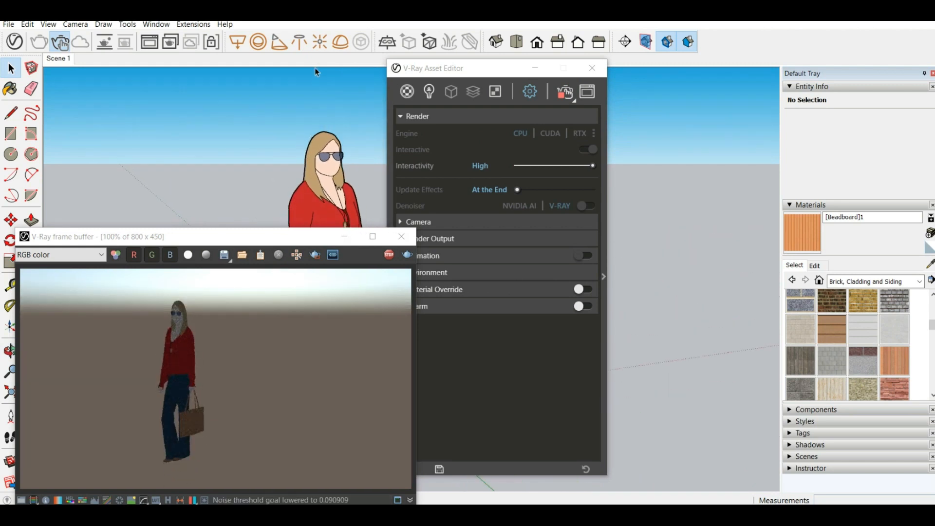
scroll(315, 114, up, 2)
scroll(314, 114, down, 4)
scroll(330, 132, up, 4)
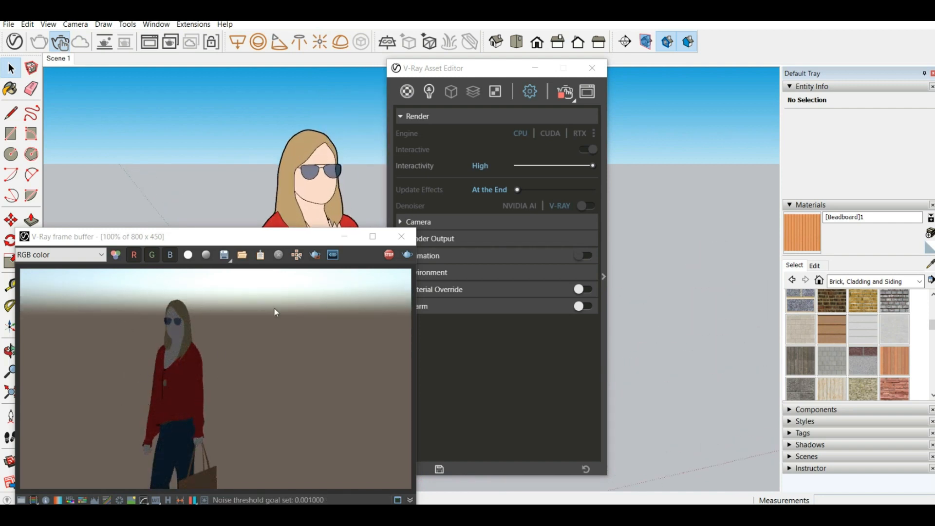
scroll(263, 185, down, 5)
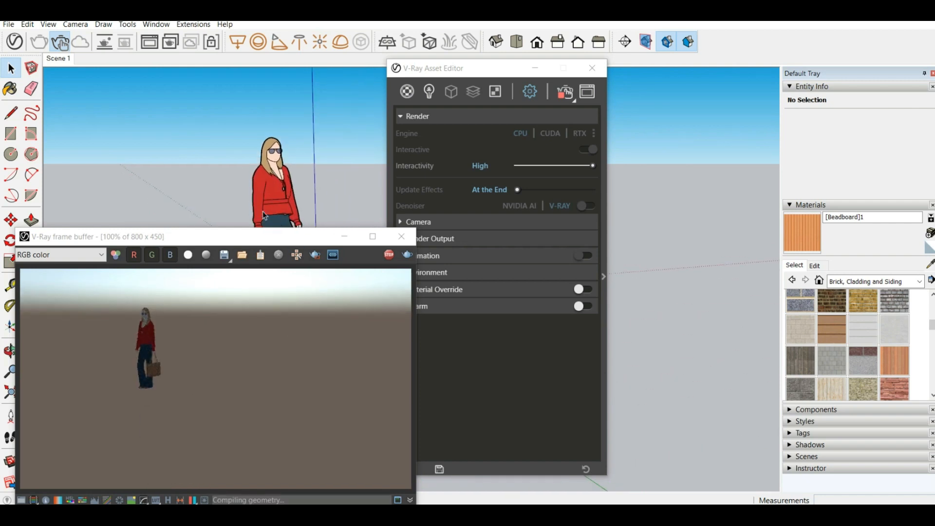
scroll(262, 212, up, 1)
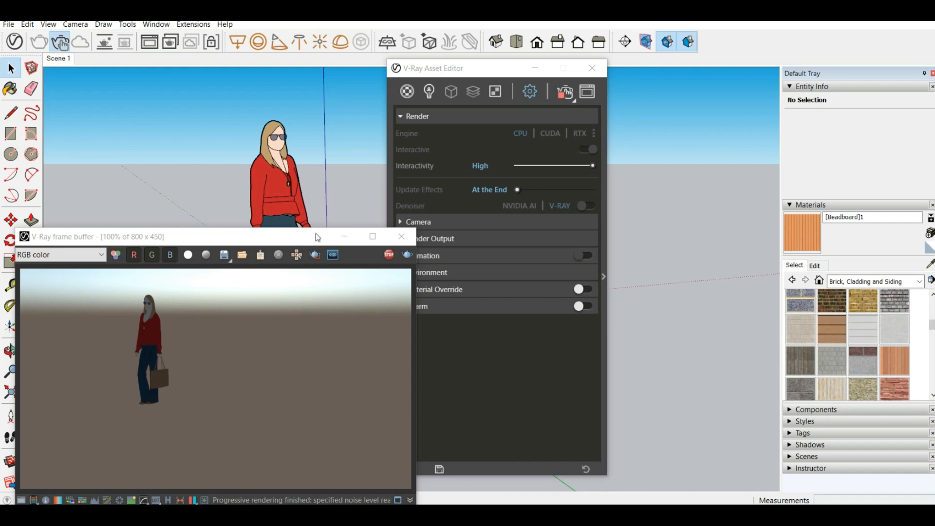
Stop the interactive render and close the frame buffer.
click(389, 254)
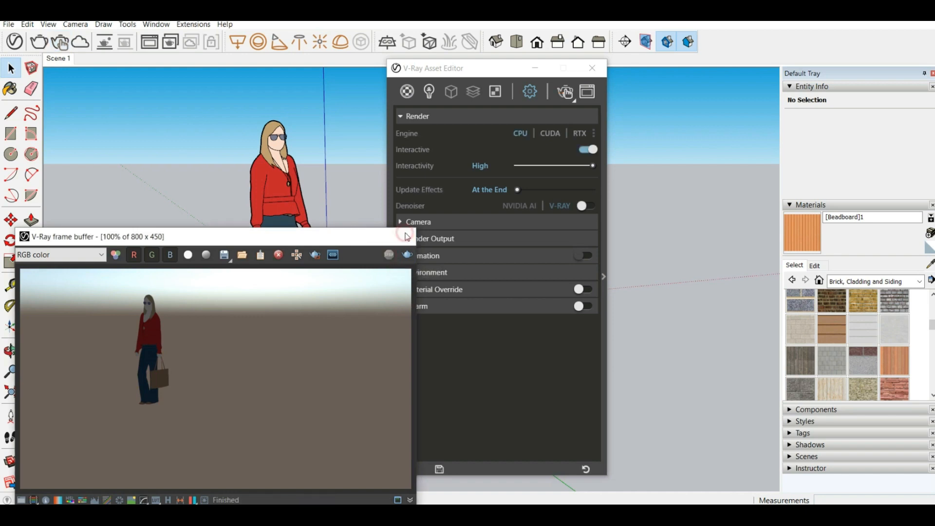
click(401, 237)
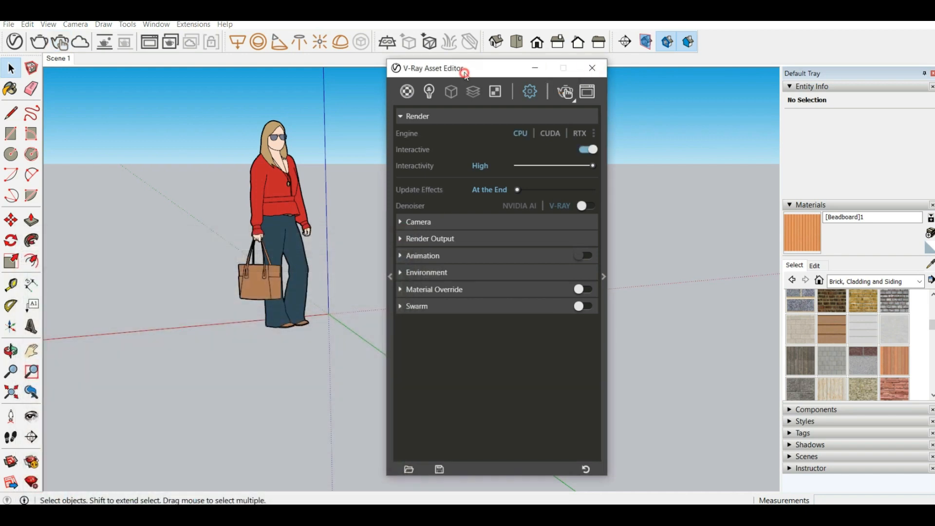
drag(466, 73, 366, 80)
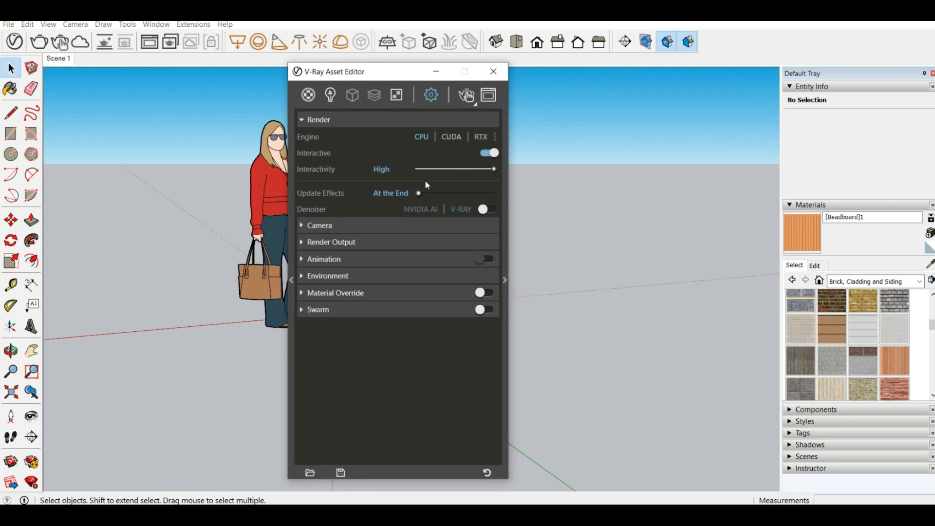
Configure a non-interactive render with Quality at Very High, Update Effects at Rapid and the NVIDIA AI denoiser enabled.
click(488, 153)
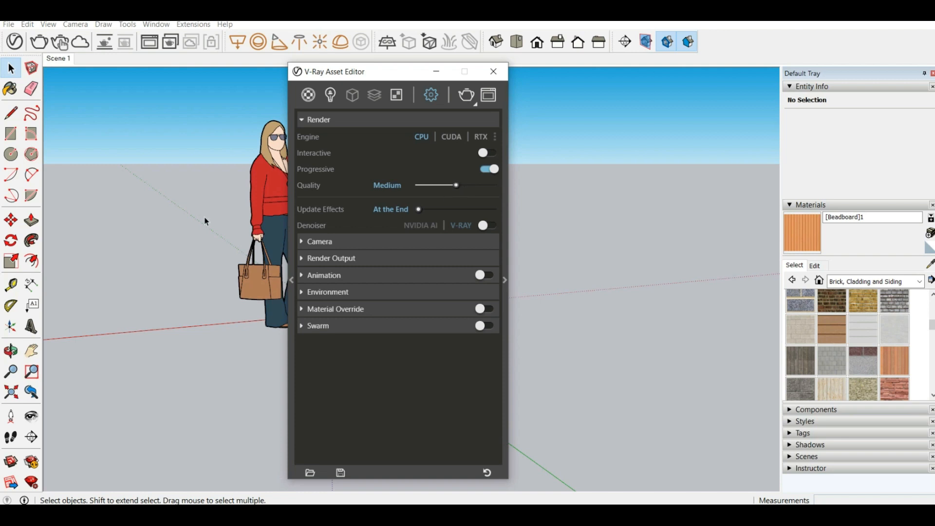
drag(472, 187, 504, 186)
drag(443, 211, 523, 212)
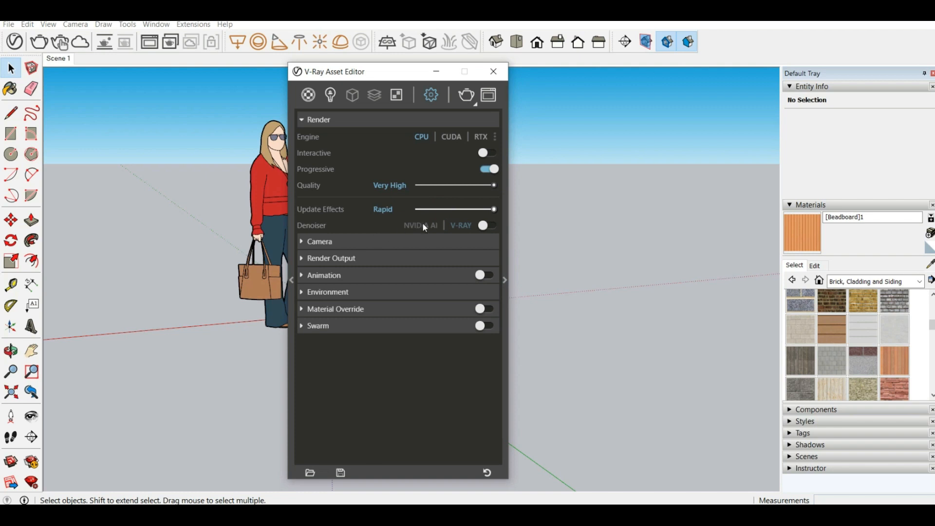
click(486, 226)
click(427, 227)
Look through the Camera render settings, including the camera type choices and the Depth of Field options.
click(375, 244)
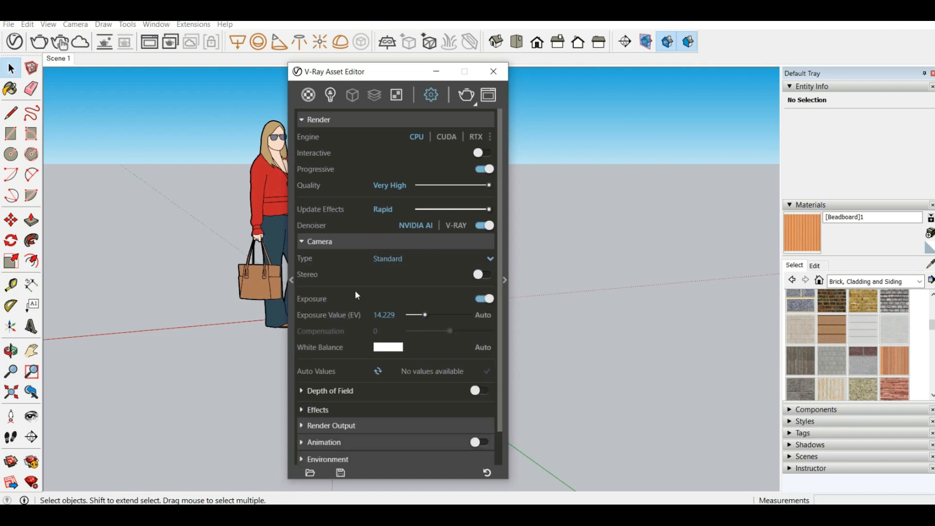
scroll(346, 285, down, 1)
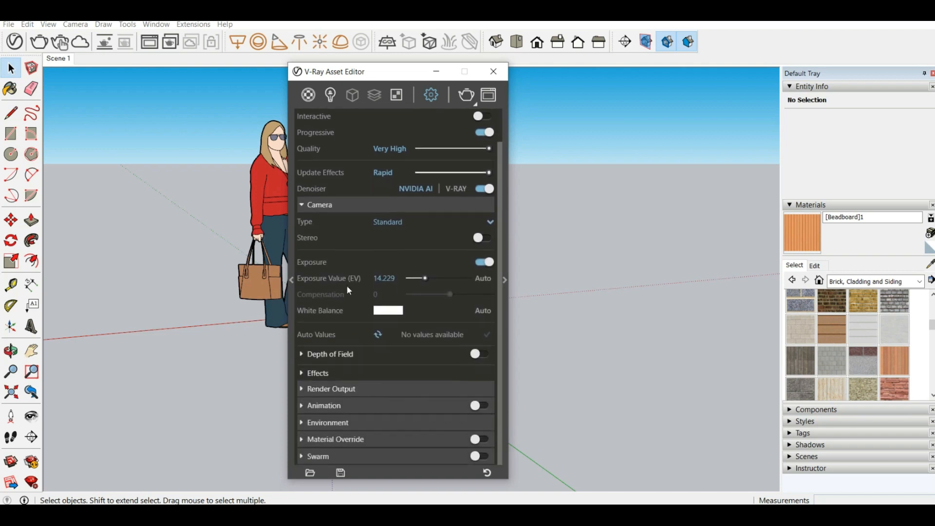
click(424, 221)
click(424, 219)
click(374, 357)
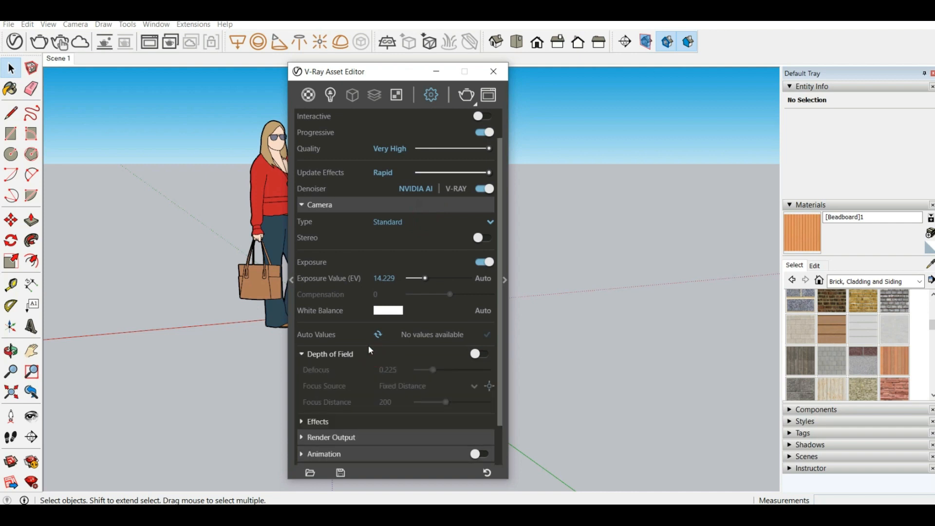
Look over the camera Effects settings with Vignetting and Vertical Lens Tilt, and collapse the Camera section.
scroll(365, 351, down, 2)
click(351, 372)
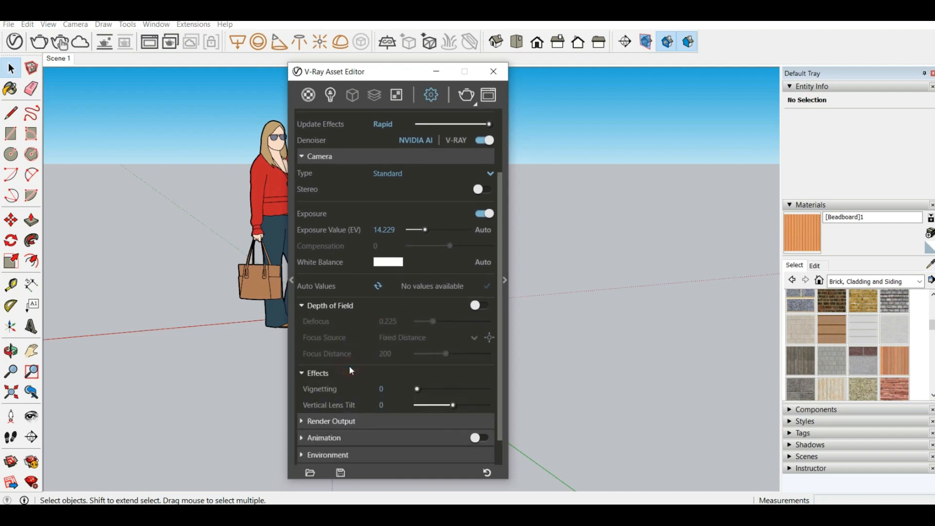
click(342, 371)
scroll(337, 280, up, 2)
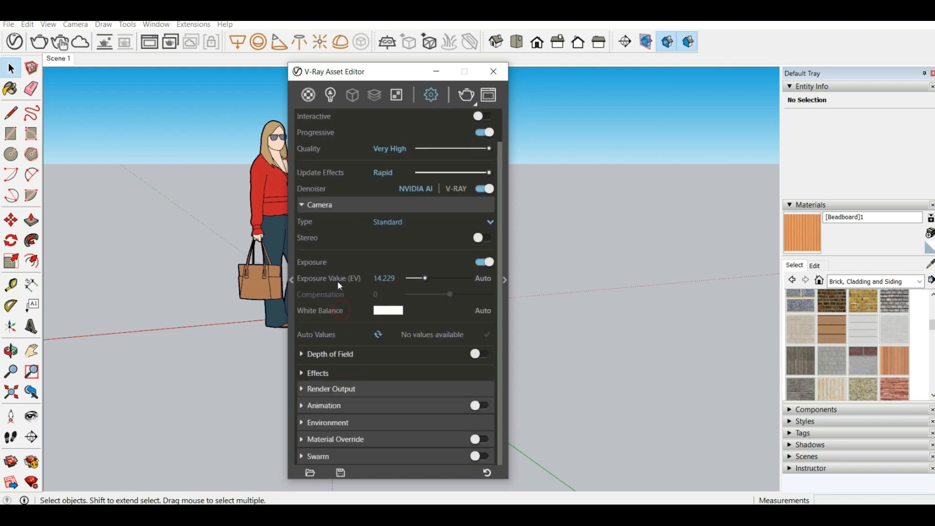
click(334, 207)
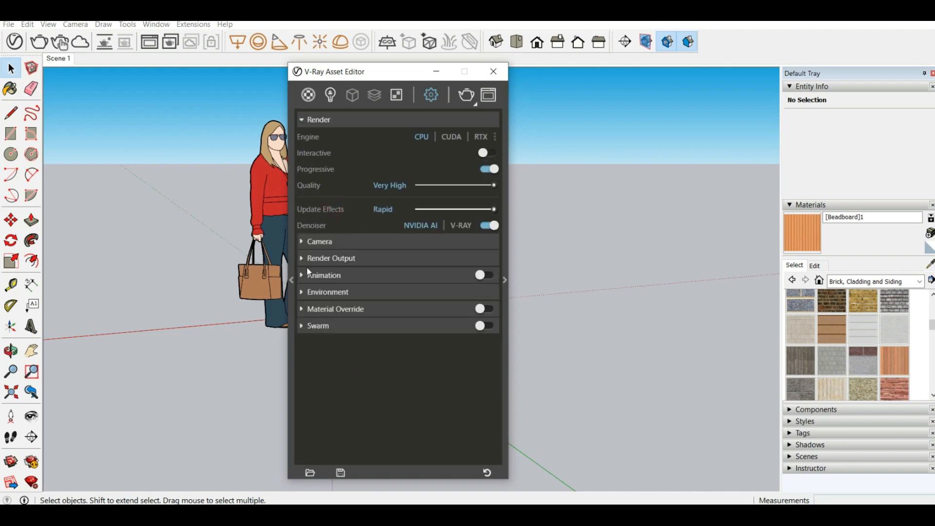
click(355, 248)
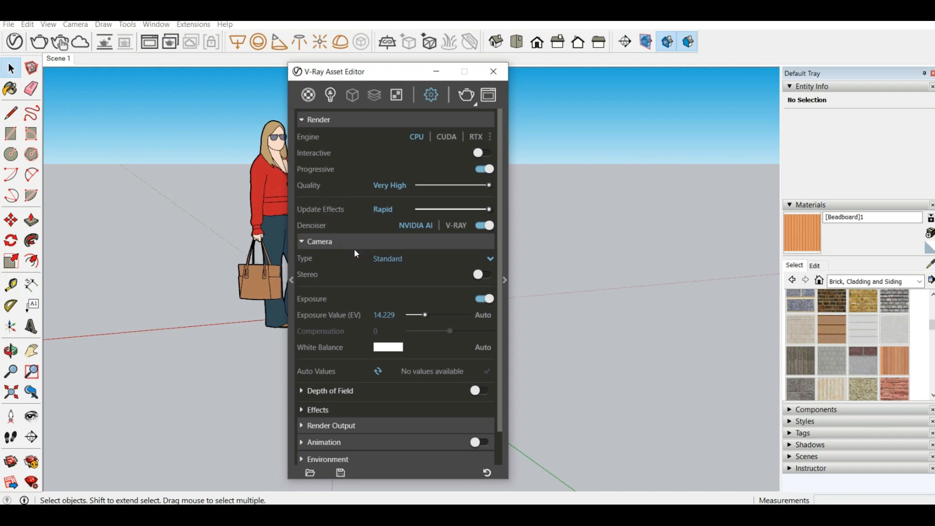
click(353, 244)
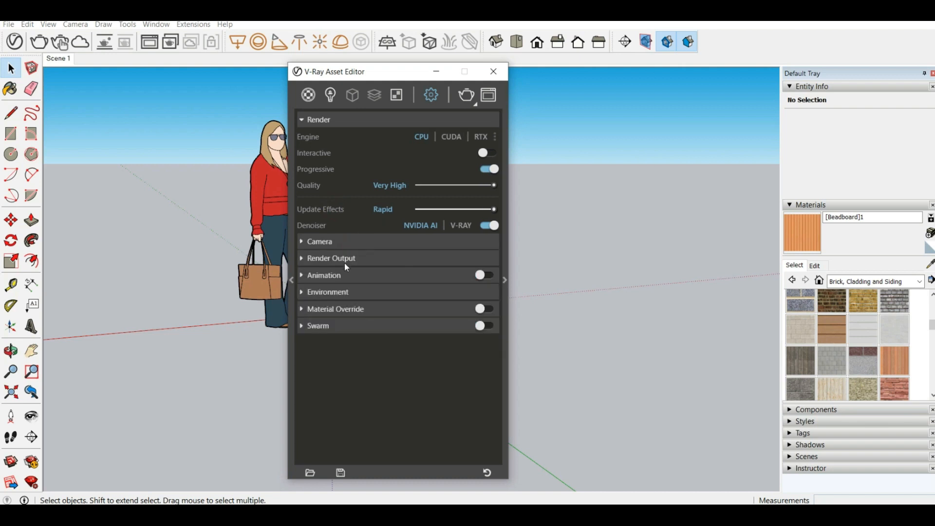
Enable Safe Frame in the Render Output settings and set the aspect ratio to 4:5 - Portrait.
click(345, 262)
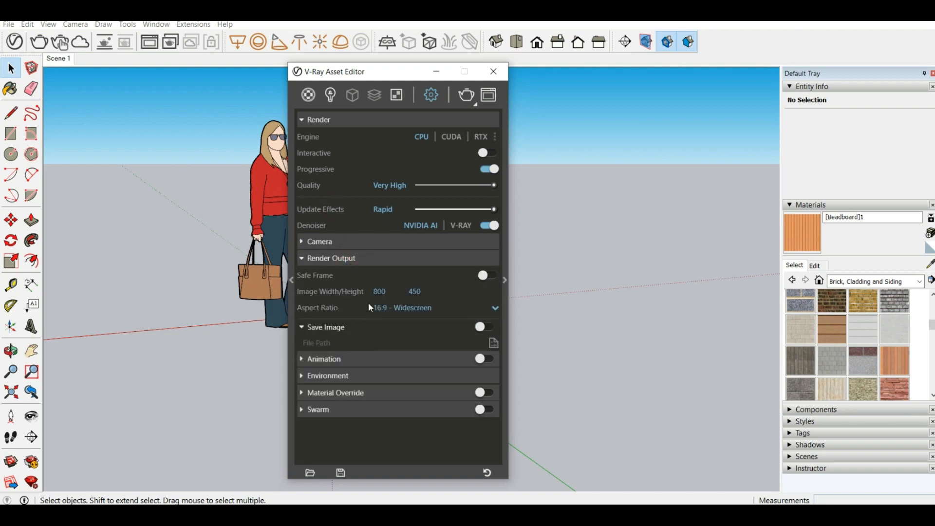
click(491, 276)
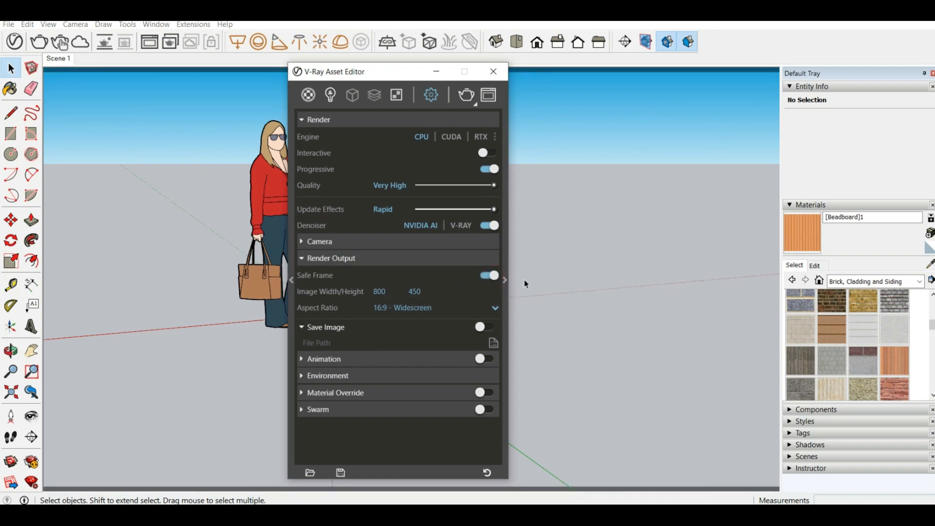
click(465, 308)
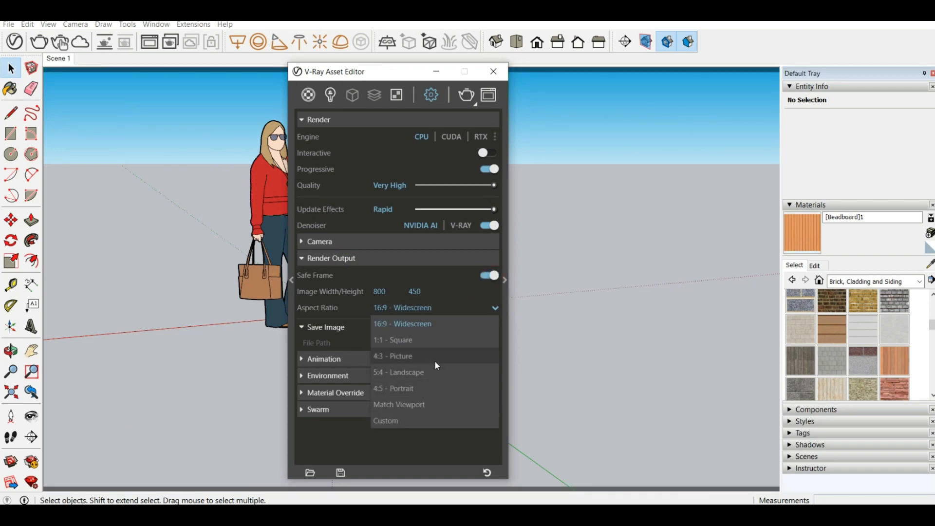
click(429, 388)
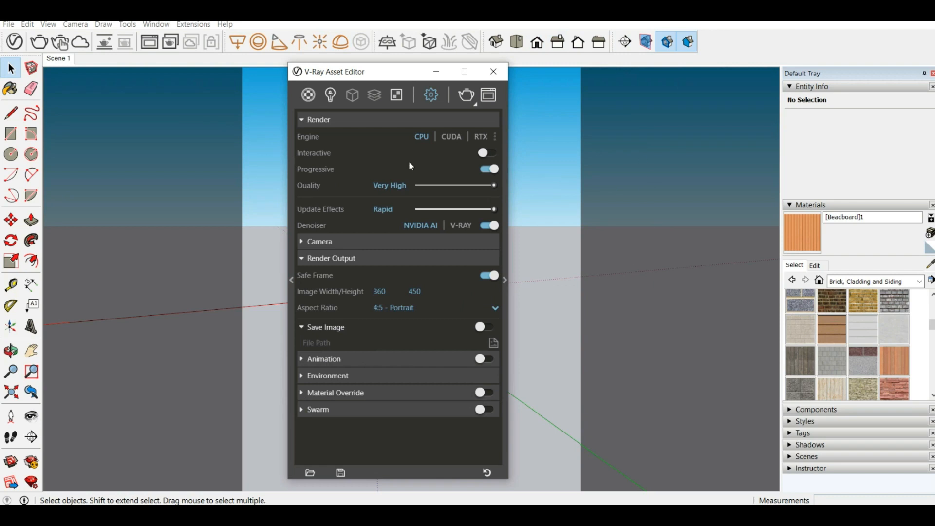
Render the portrait-framed scene with the Asset Editor moved aside, and close the frame buffer.
drag(415, 71, 628, 67)
click(681, 89)
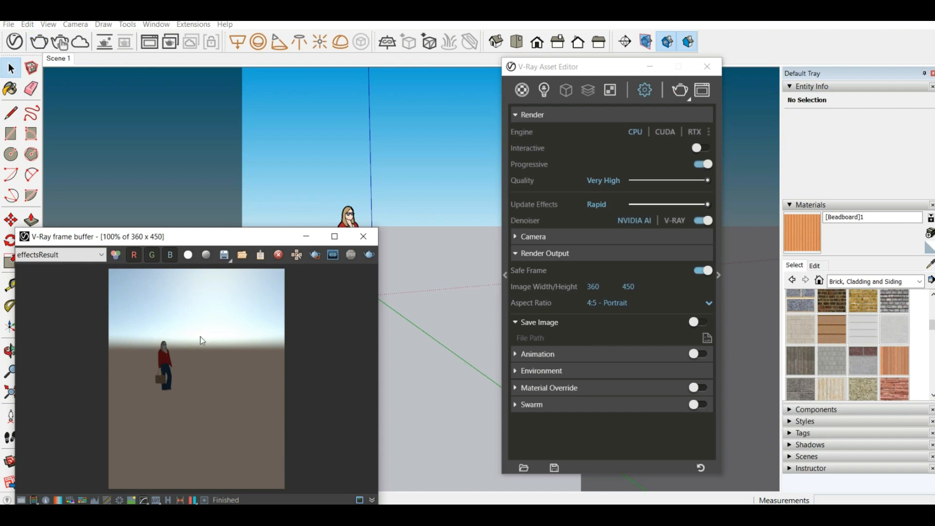
middle_drag(399, 154, 382, 150)
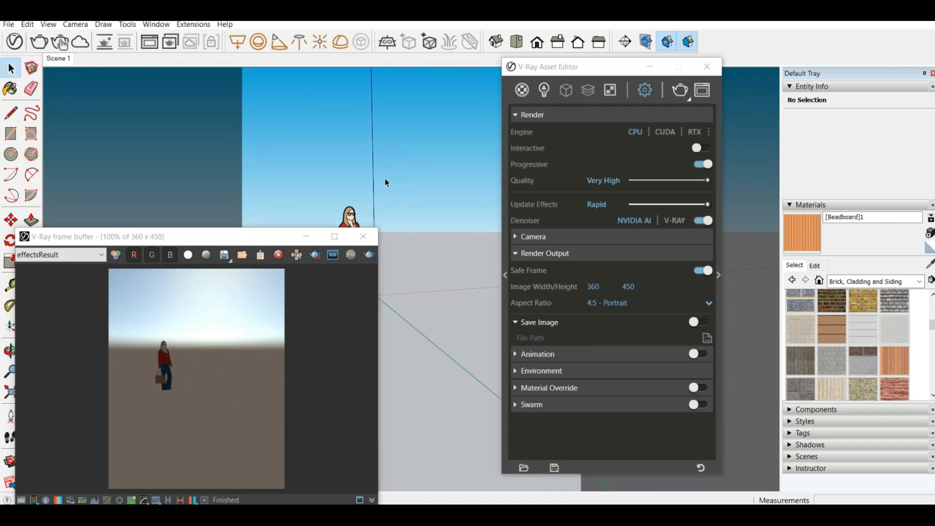
click(363, 237)
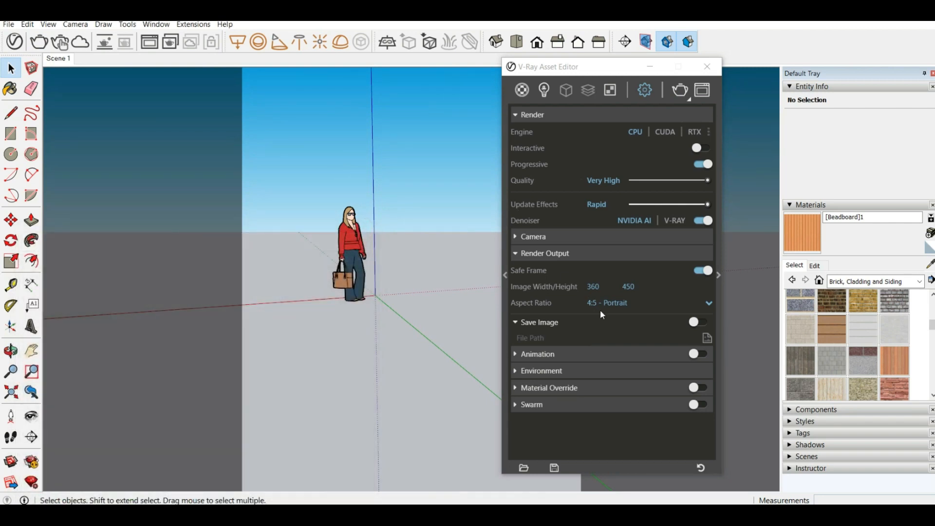
Look at the Animation settings and set the render output's aspect ratio to 16:9 - Widescreen.
click(589, 355)
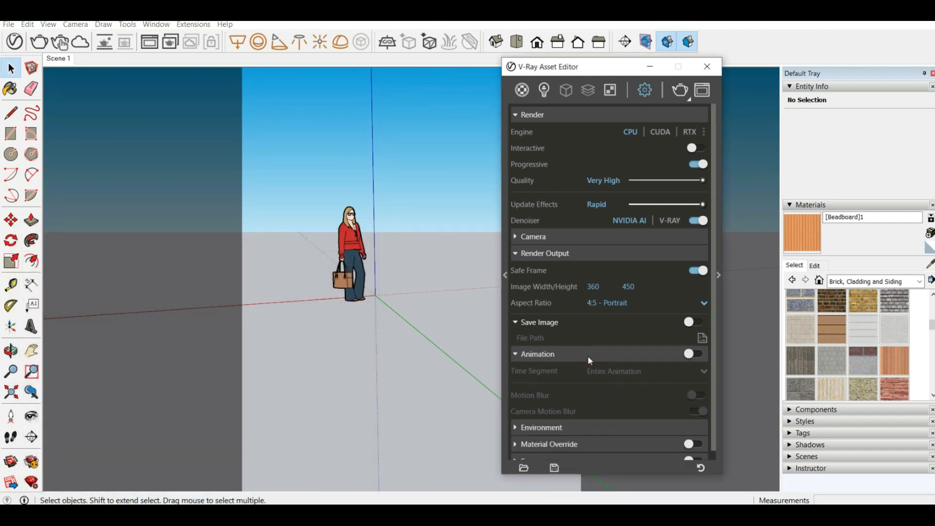
click(594, 353)
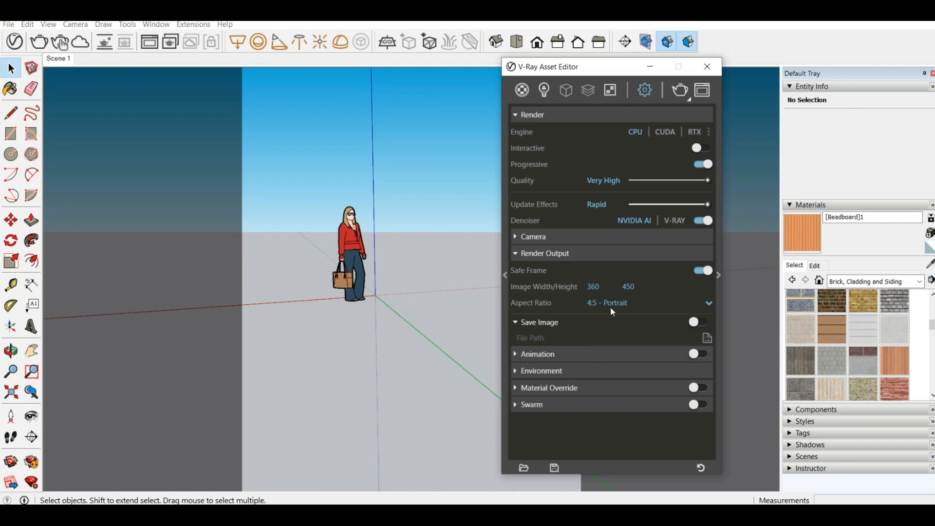
click(687, 303)
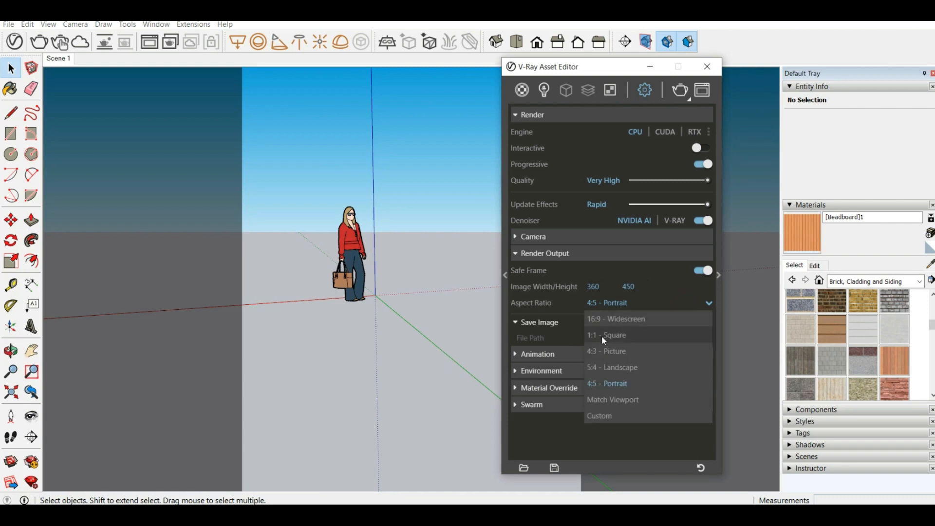
click(617, 317)
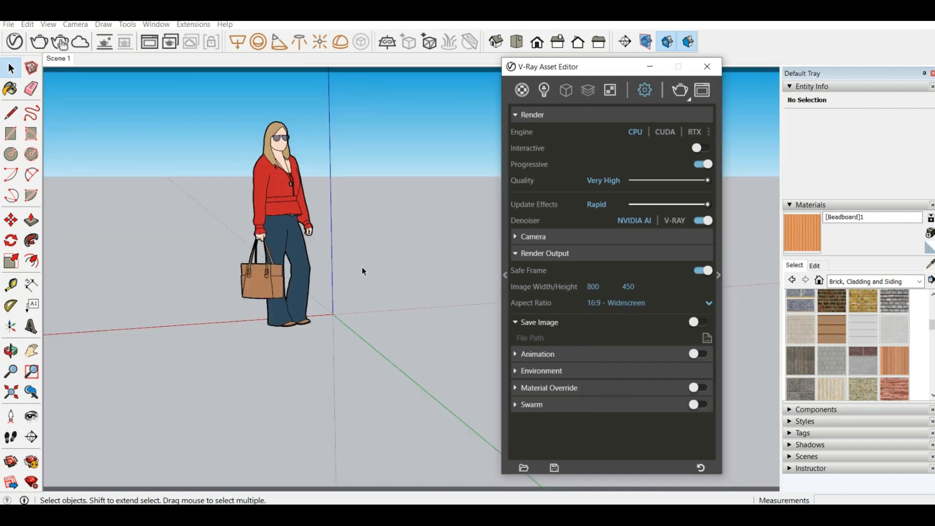
middle_drag(362, 271, 351, 272)
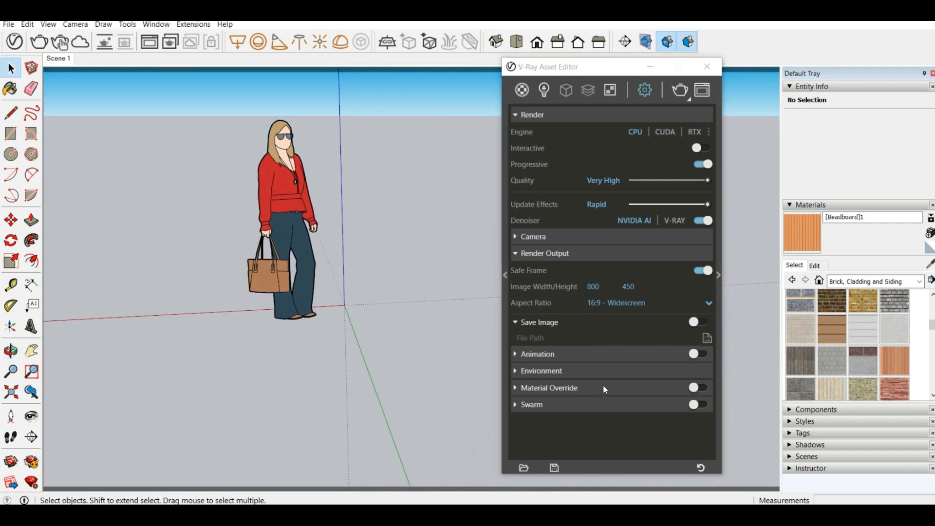
Expand the advanced render parameters and try Quality at High and the denoiser switched off and on again.
drag(573, 73, 321, 55)
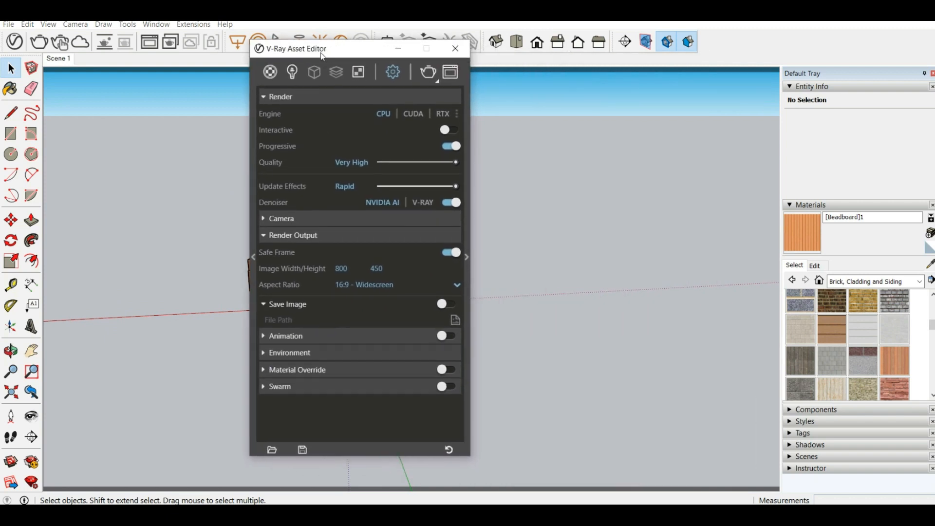
click(466, 257)
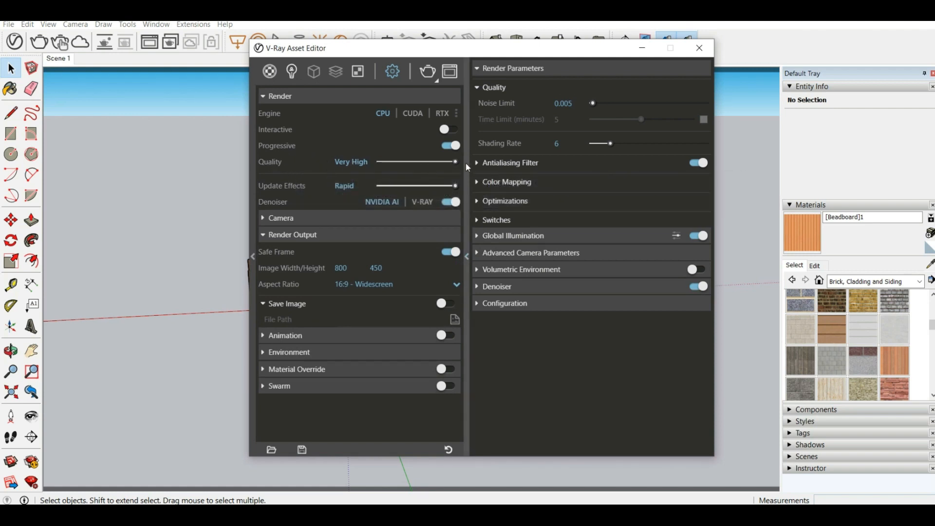
click(444, 162)
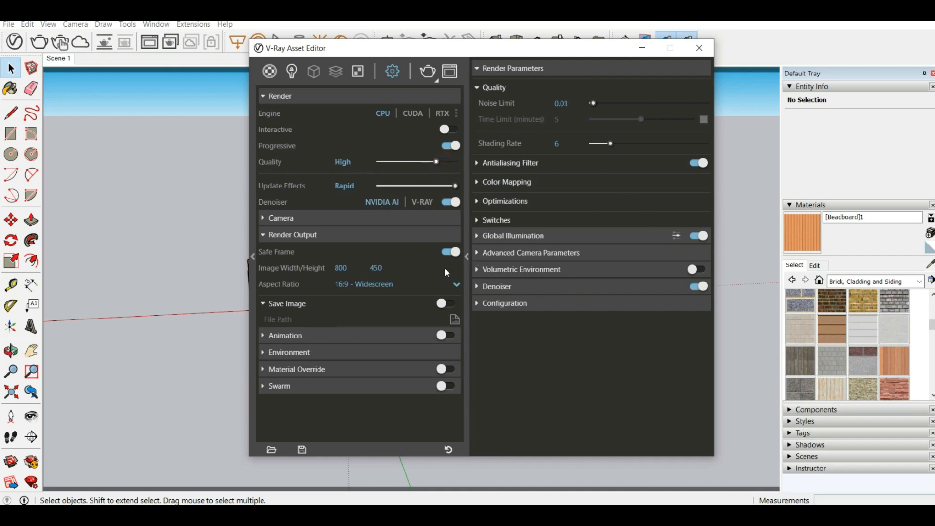
click(450, 201)
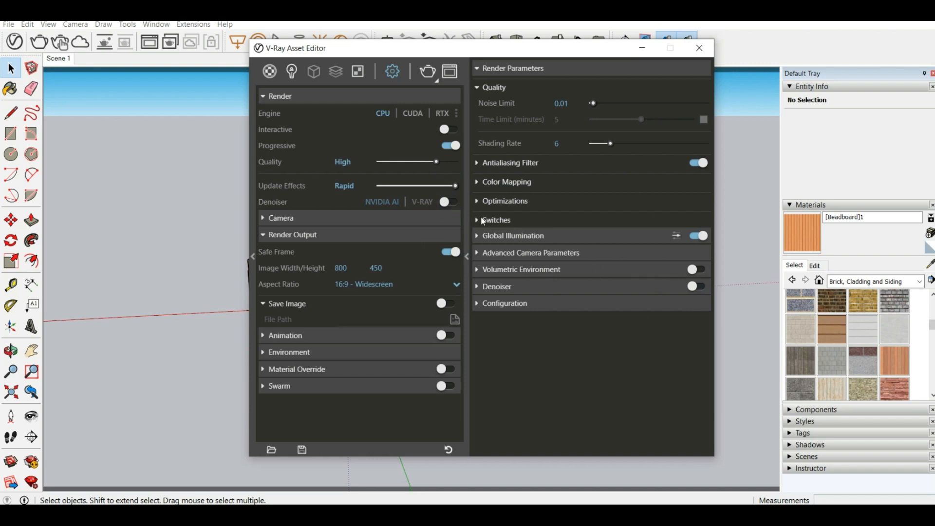
click(455, 203)
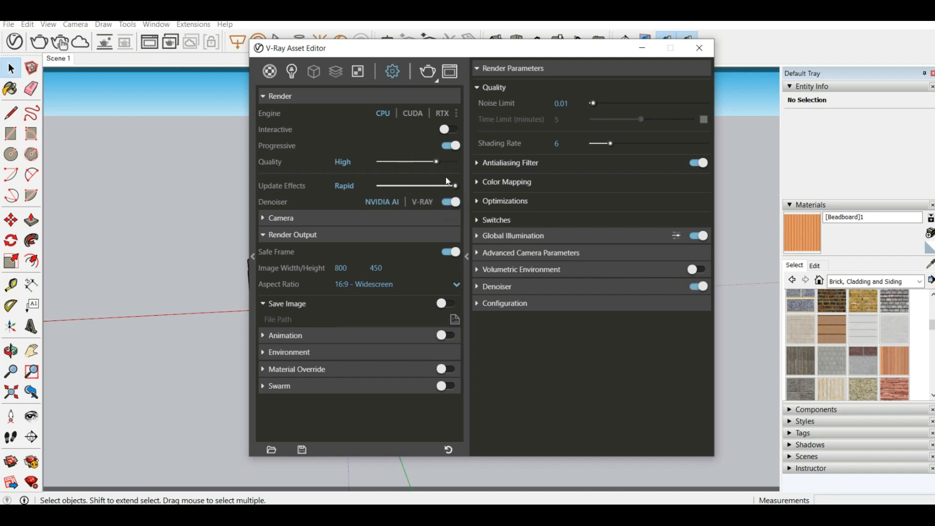
drag(442, 162, 453, 166)
Close the Asset Editor and render the widescreen view of the woman figure, closing the frame buffer at the end.
mouse_move(331, 175)
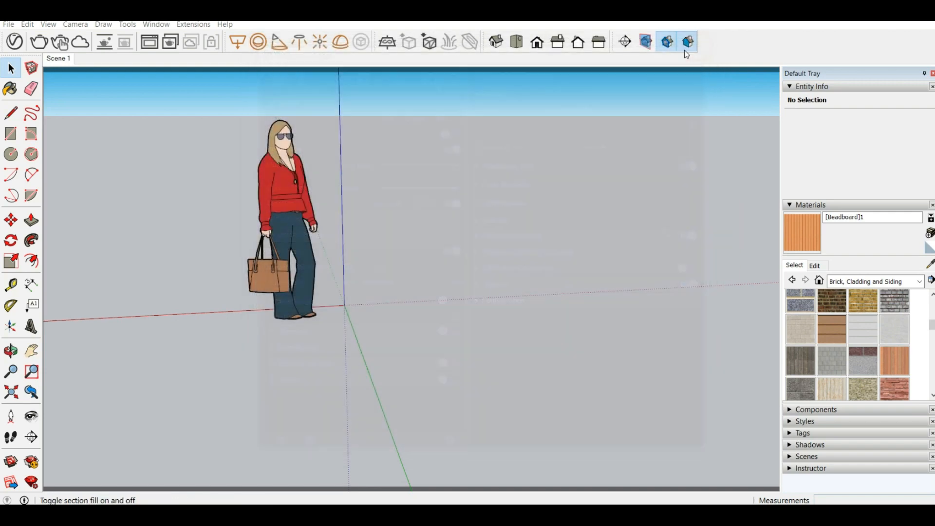
click(700, 50)
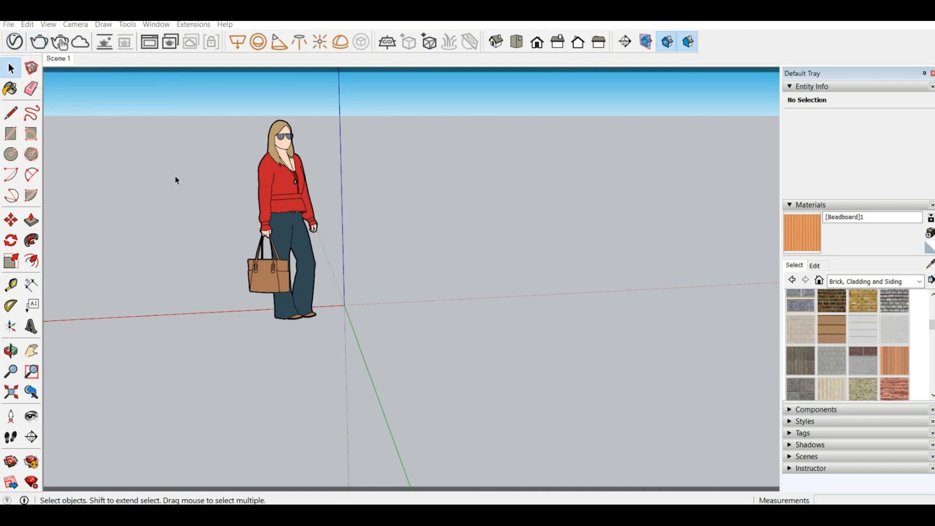
click(39, 42)
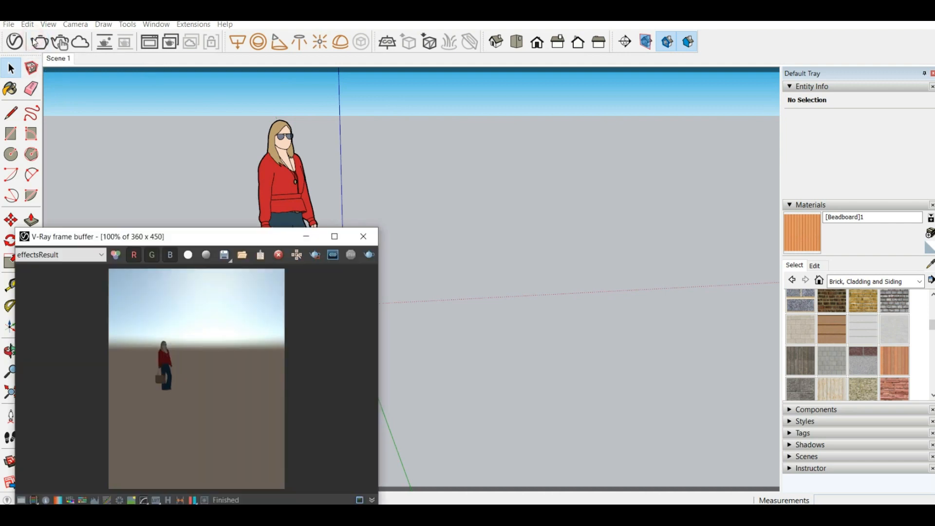
drag(270, 239, 310, 176)
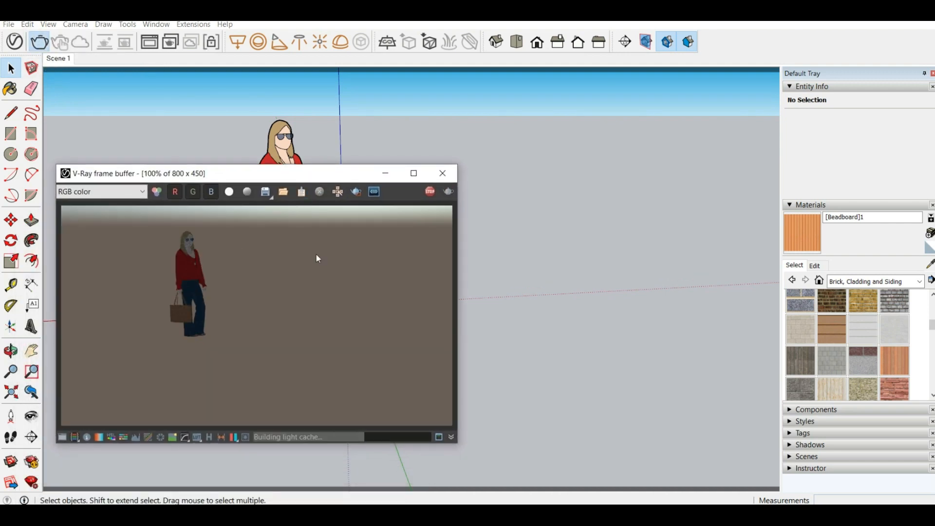
click(432, 196)
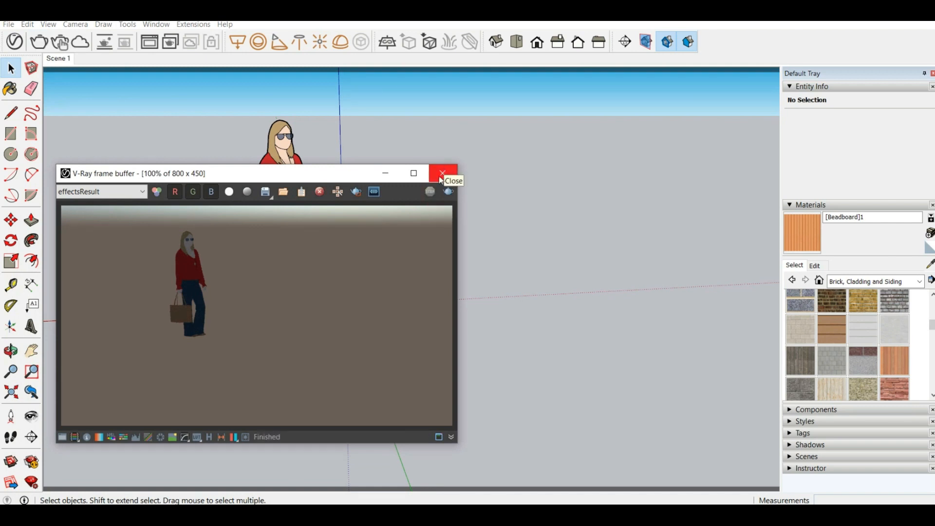
click(441, 176)
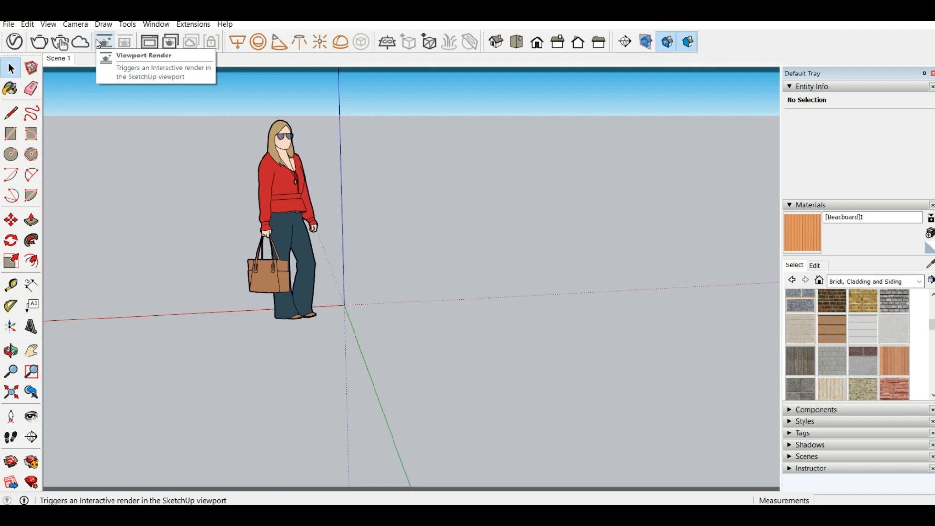
Reopen the frame buffer, render the scene again and stop that render.
click(150, 43)
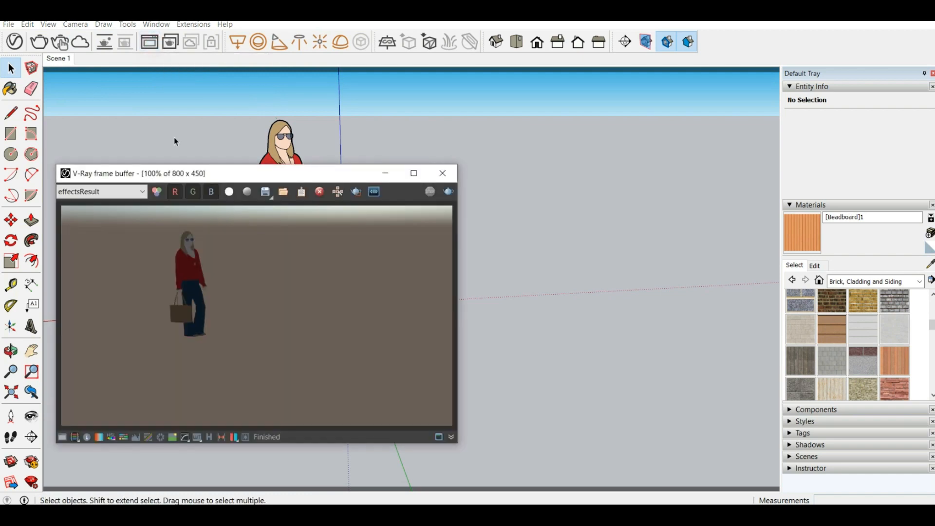
drag(194, 175, 318, 113)
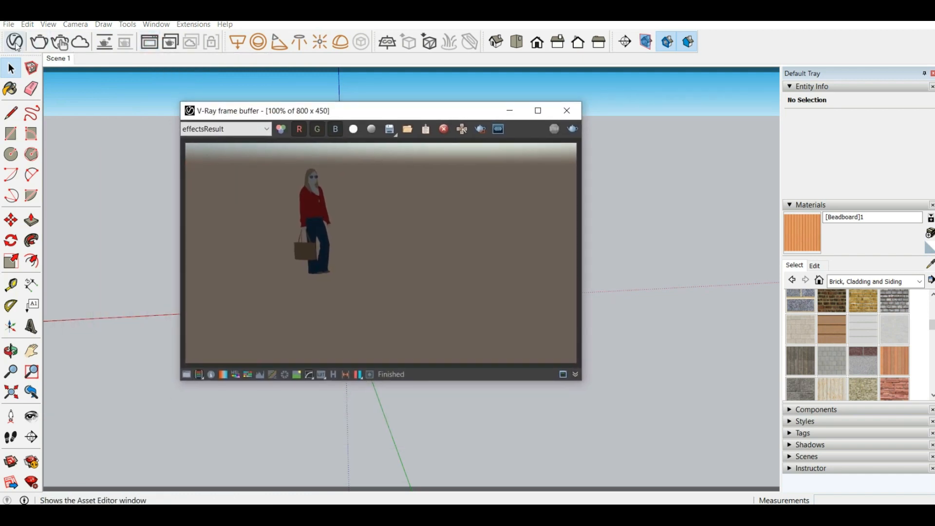
click(40, 44)
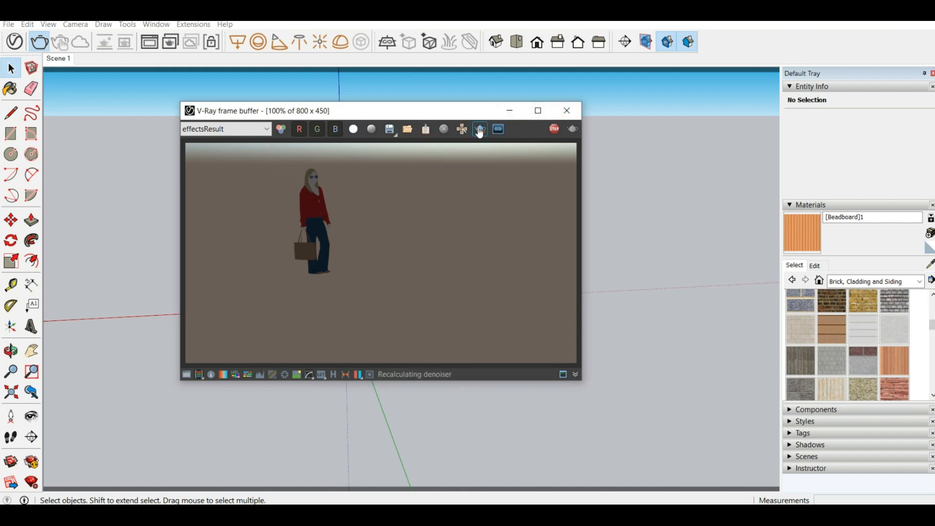
click(552, 131)
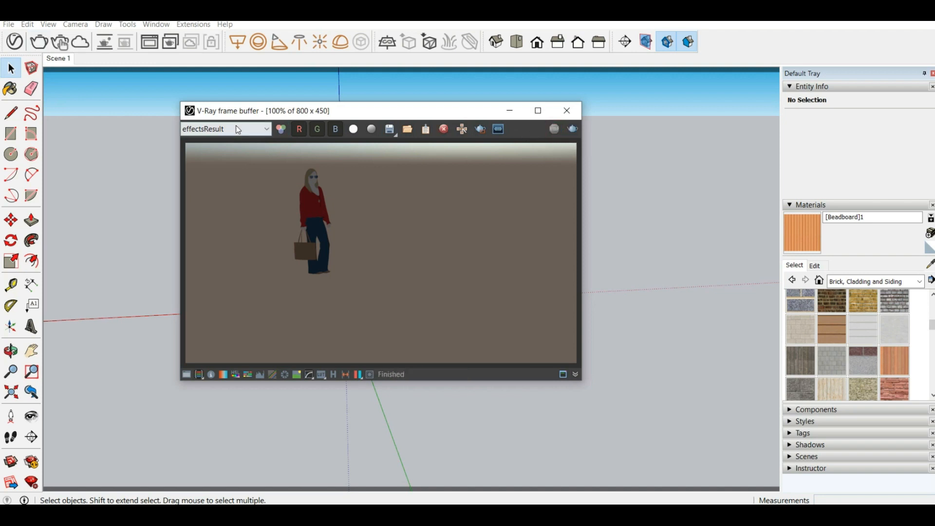
Define a render region around the woman figure's head in the frame buffer and render only that region.
click(482, 132)
drag(335, 204, 338, 205)
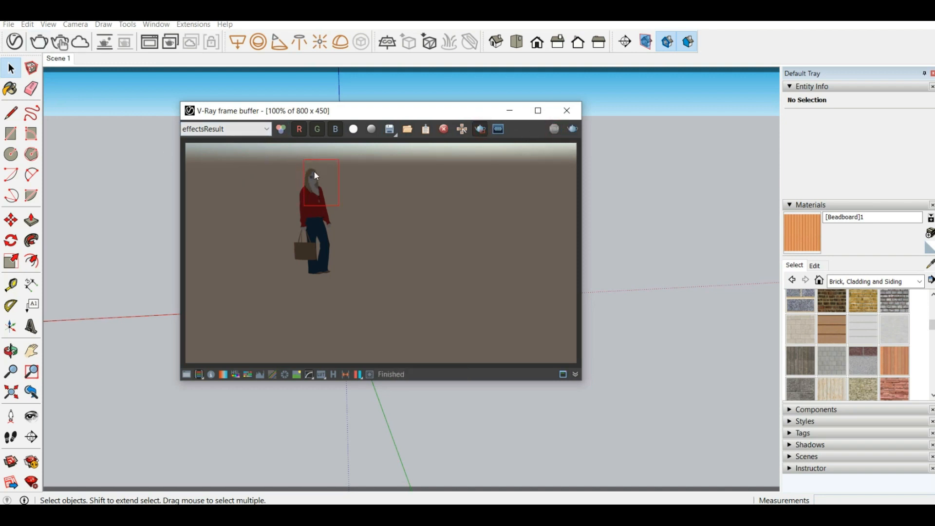
scroll(313, 172, up, 4)
scroll(312, 174, down, 3)
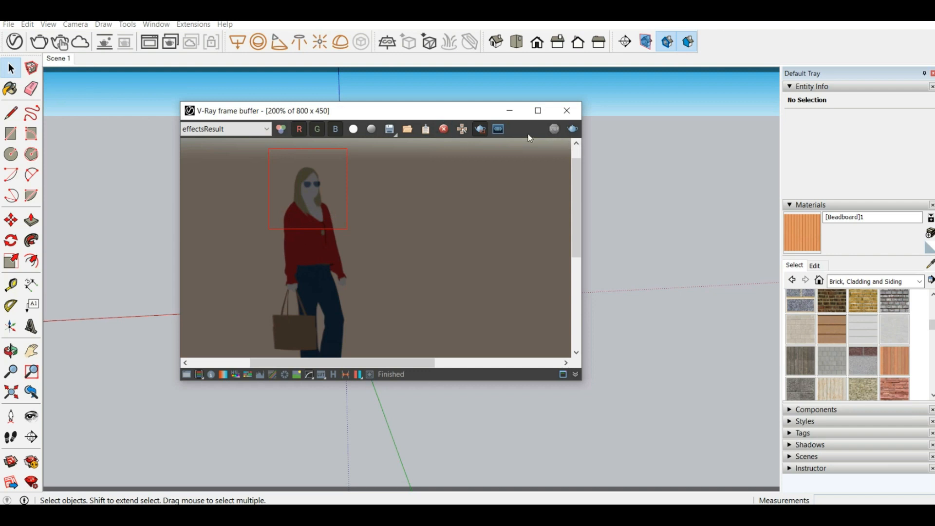
click(575, 131)
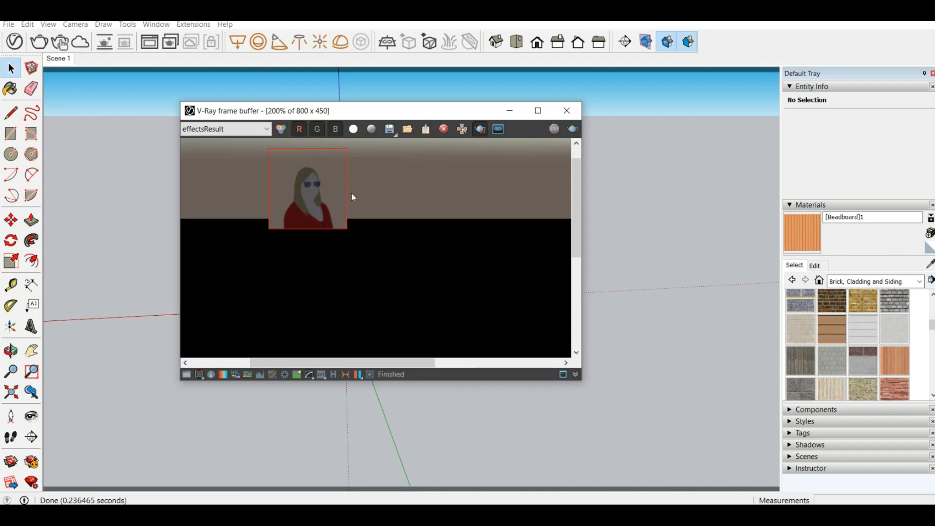
Zoom out in the frame buffer and render the whole widescreen frame again without the region around the head.
scroll(320, 248, down, 3)
scroll(329, 240, up, 1)
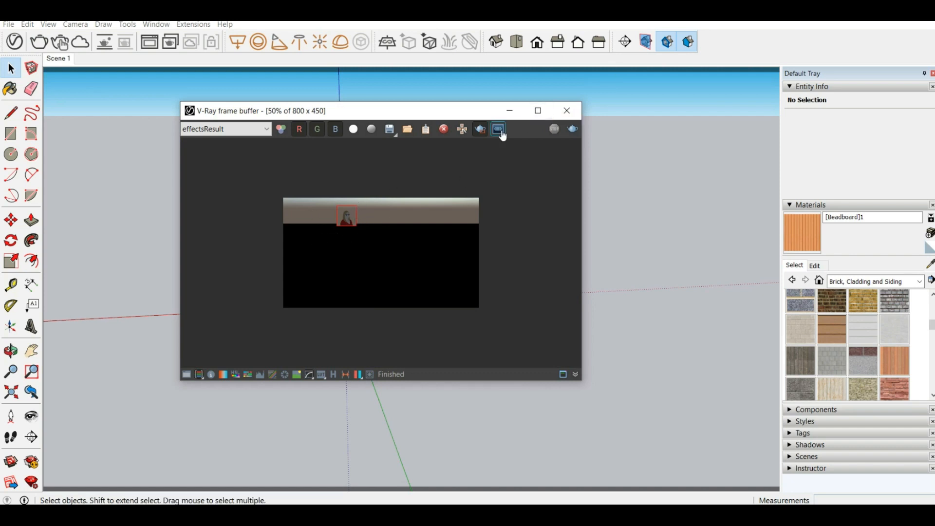
click(574, 134)
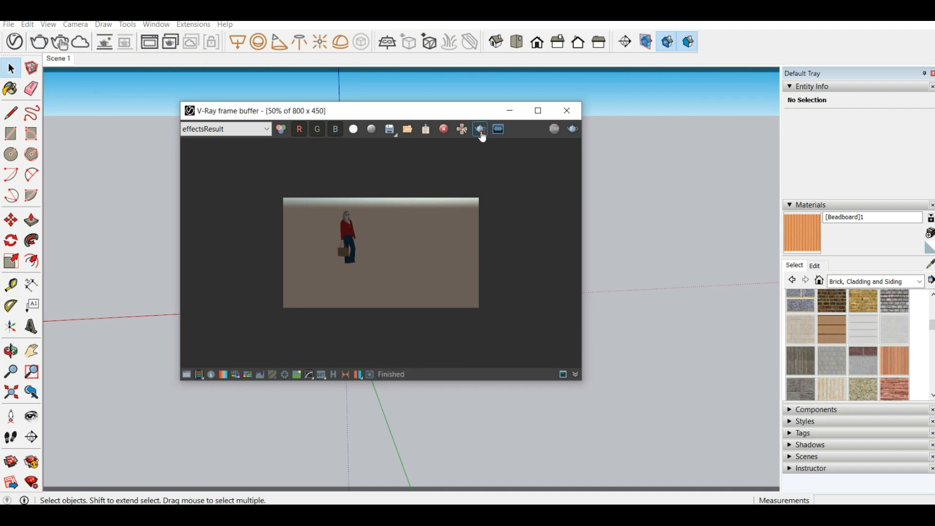
Define a render region around the woman's whole figure, render only that region and stop the render.
drag(319, 207, 389, 287)
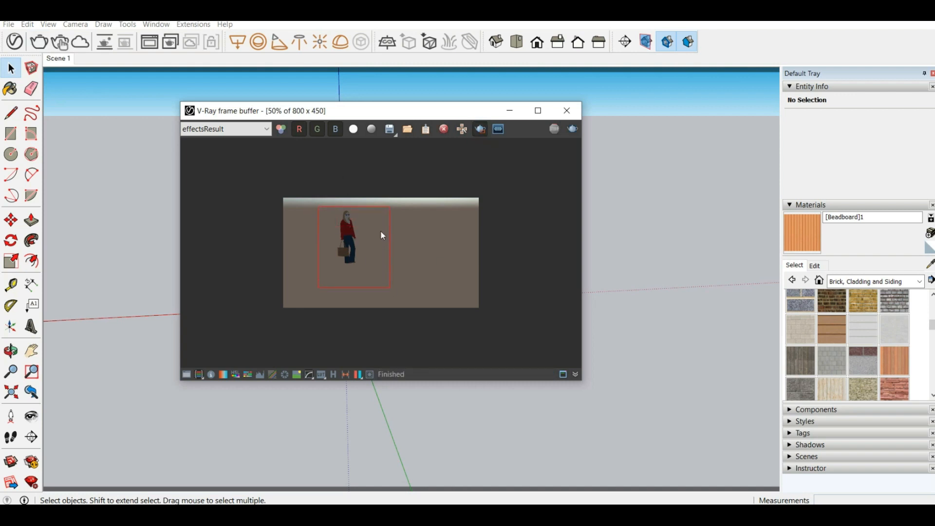
click(575, 130)
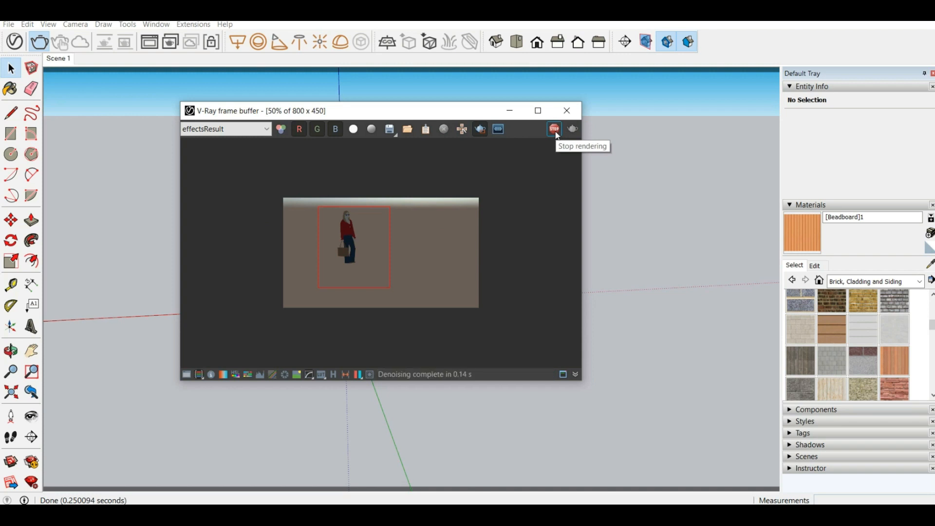
click(558, 133)
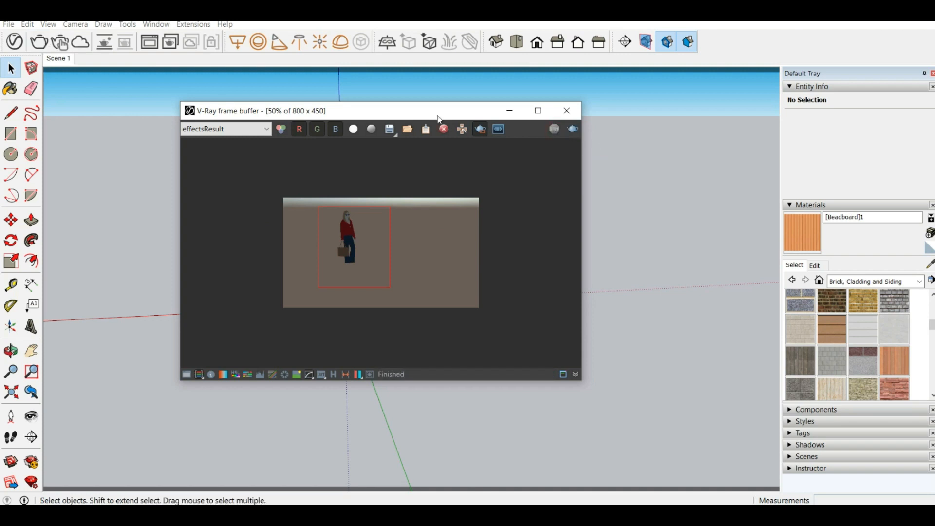
Switch off region rendering, render the full frame again and close the frame buffer.
click(480, 129)
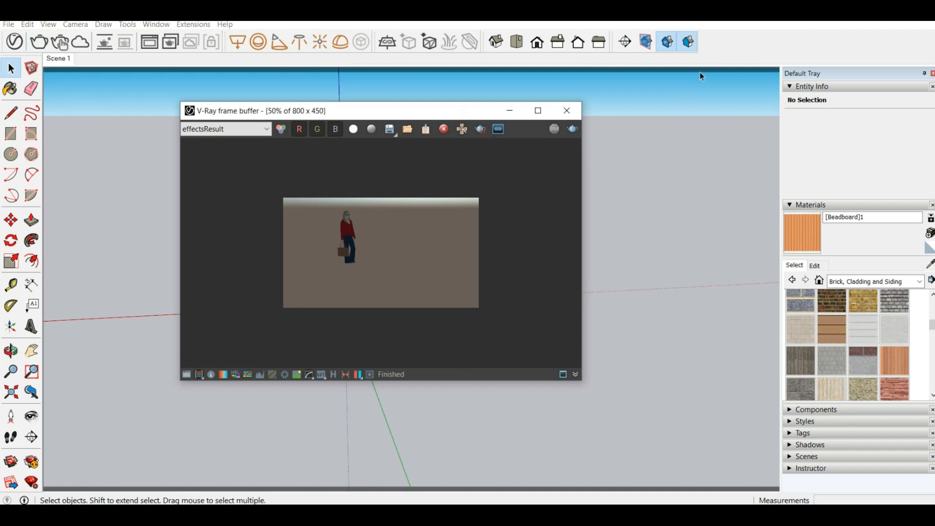
click(574, 130)
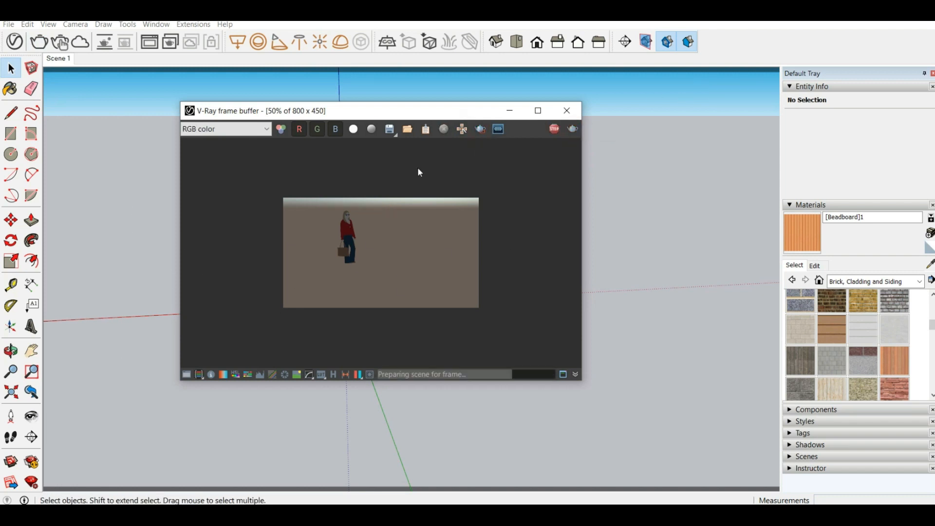
click(572, 117)
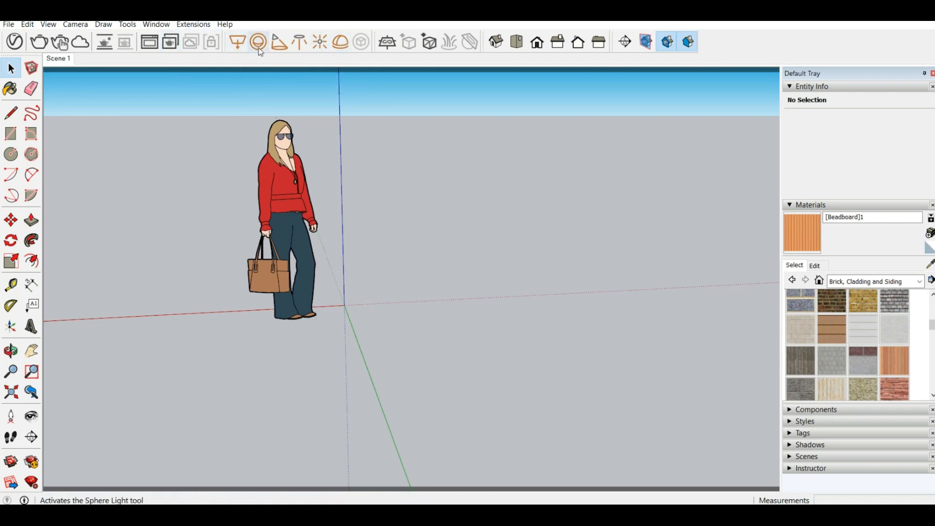
Draw a V-Ray rectangle light freehand beside the woman figure, behind the red axis.
click(237, 43)
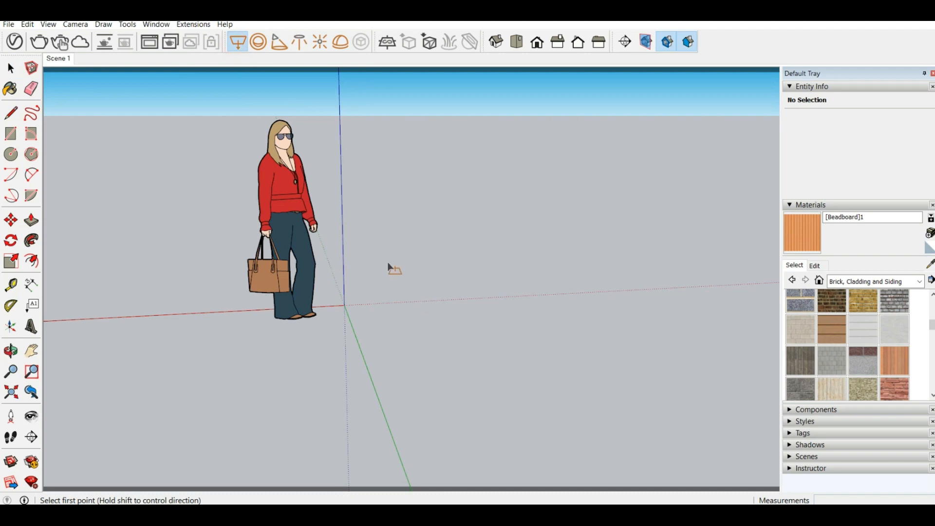
click(379, 275)
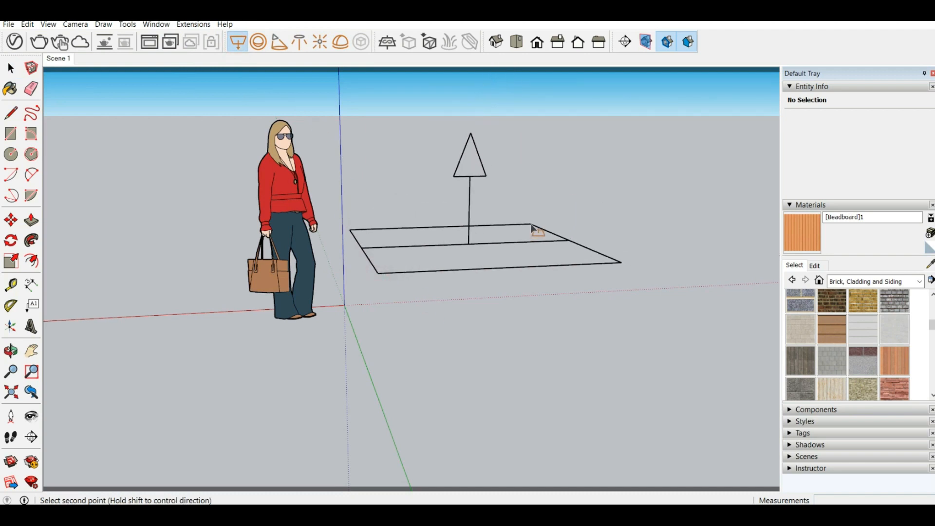
click(531, 224)
middle_drag(531, 224, 353, 323)
scroll(305, 279, down, 2)
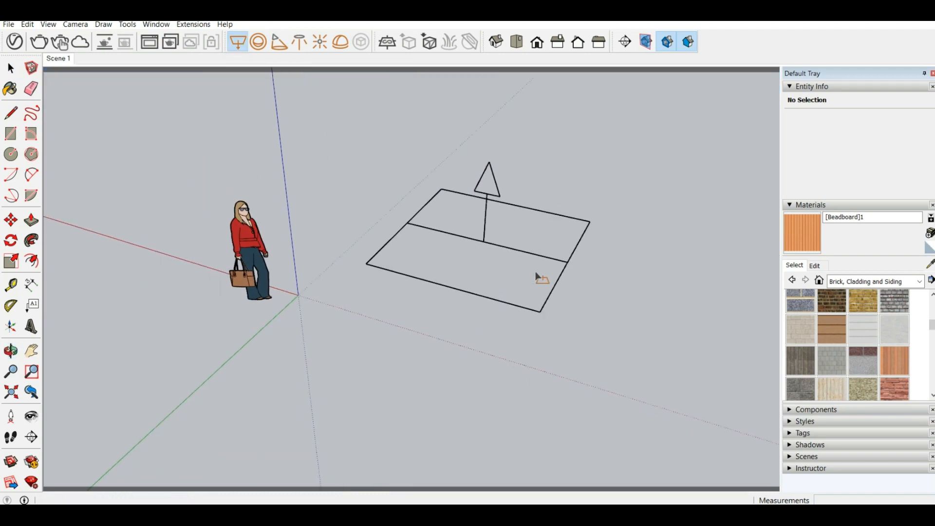
middle_drag(535, 274, 443, 225)
mouse_move(549, 254)
middle_down()
mouse_move(326, 155)
mouse_move(312, 191)
middle_up()
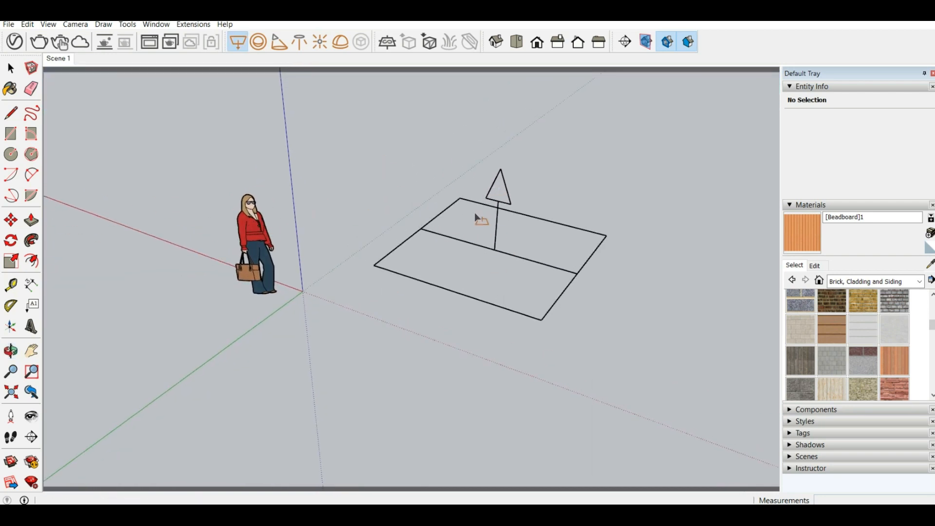
middle_drag(438, 236, 449, 222)
Scale the rectangle light into a long thin strip: about 0.12 along green, flatter in height and longer along red.
key(s)
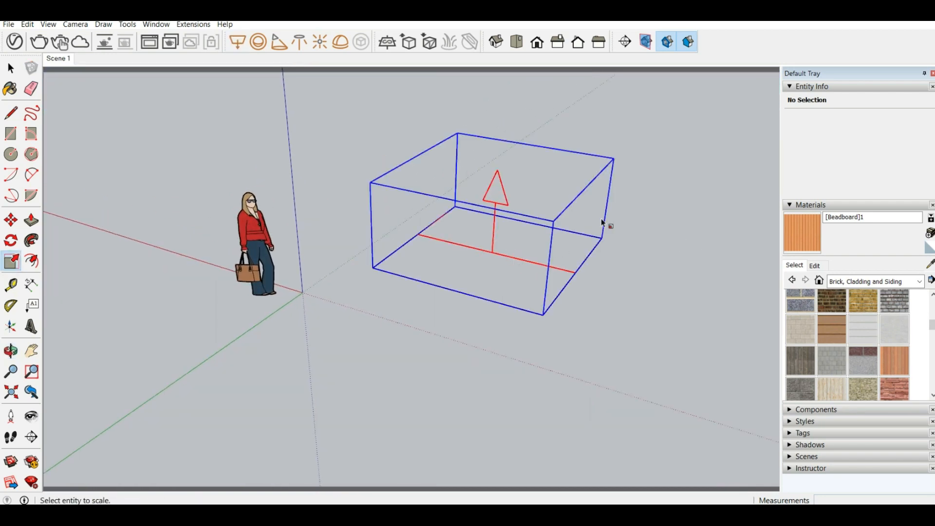
click(505, 256)
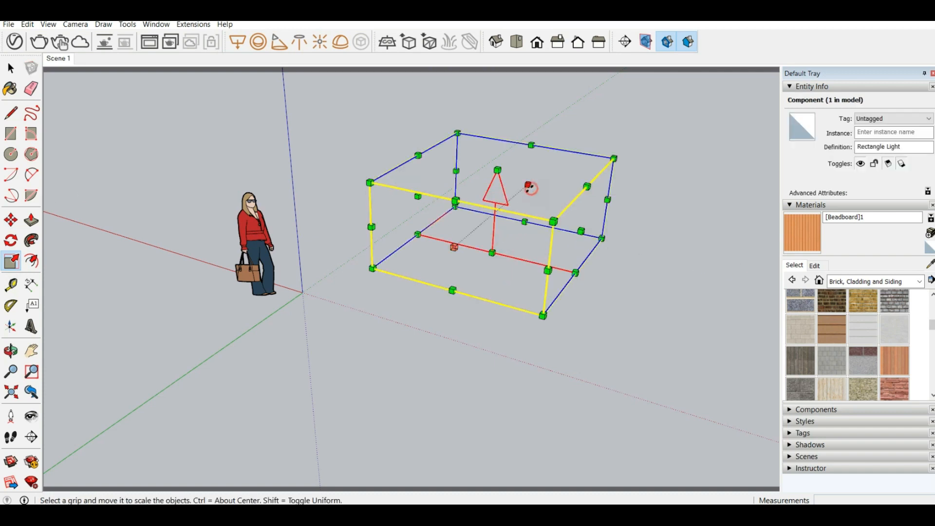
drag(528, 185, 463, 236)
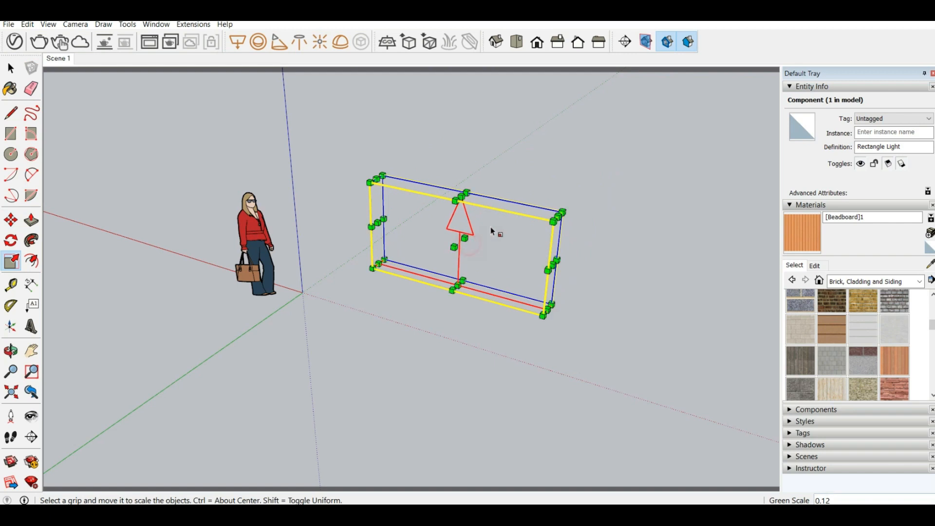
middle_drag(495, 229, 482, 213)
drag(465, 202, 462, 254)
middle_drag(477, 291, 543, 273)
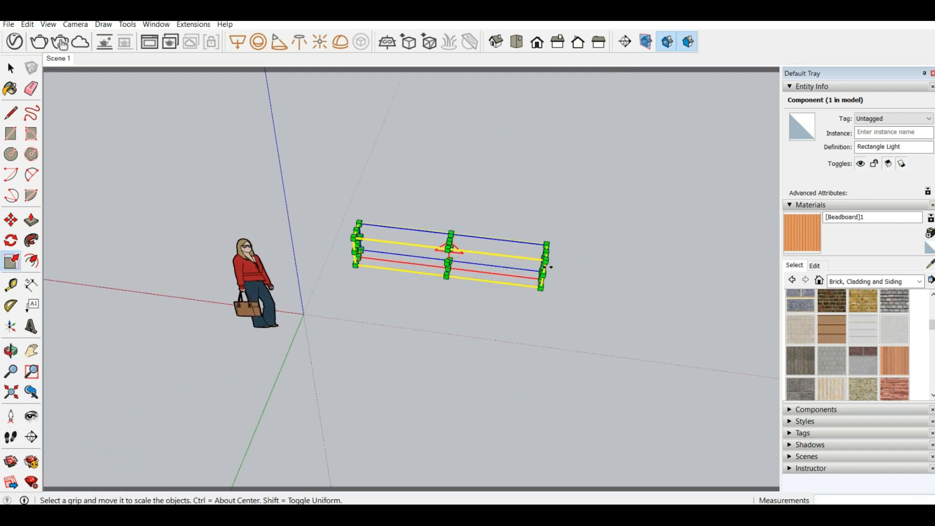
drag(544, 260, 746, 280)
middle_drag(417, 246, 256, 208)
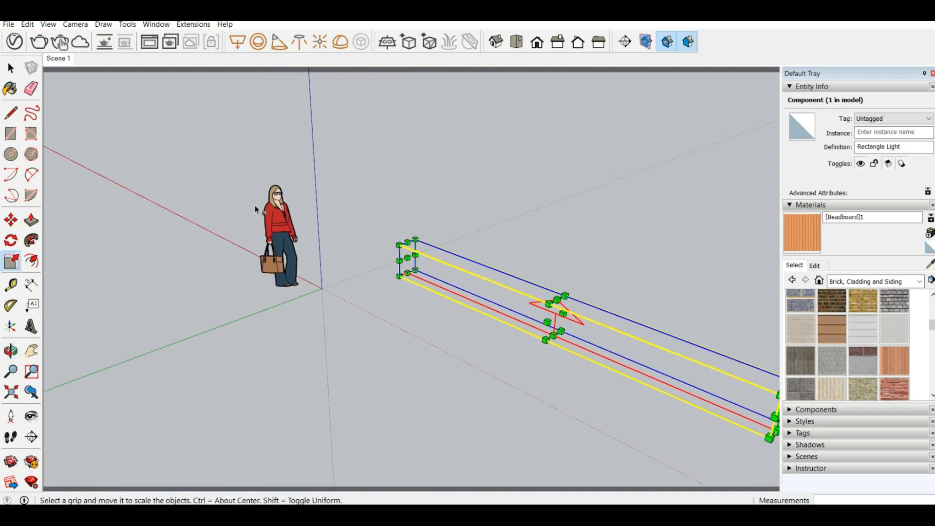
scroll(244, 216, down, 2)
scroll(477, 295, up, 2)
middle_drag(497, 306, 509, 245)
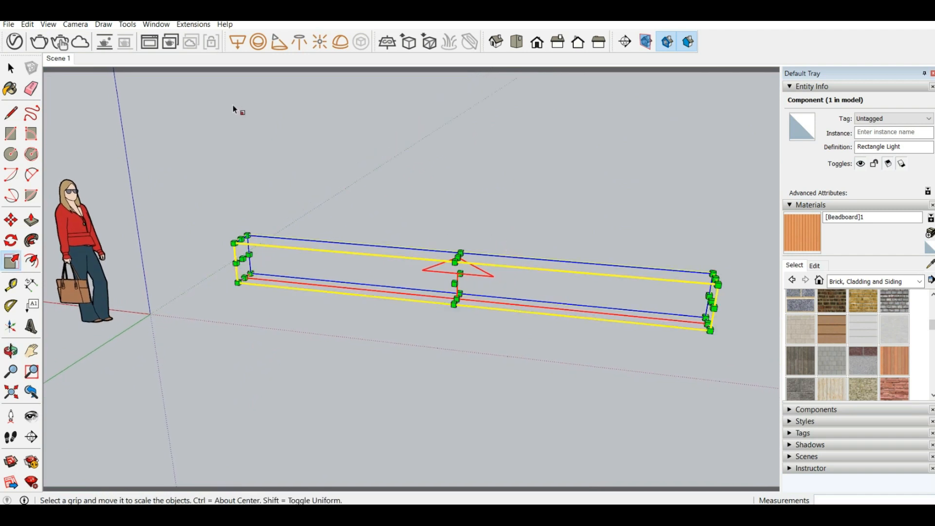
Place a small V-Ray sphere light near the woman figure's head.
click(258, 43)
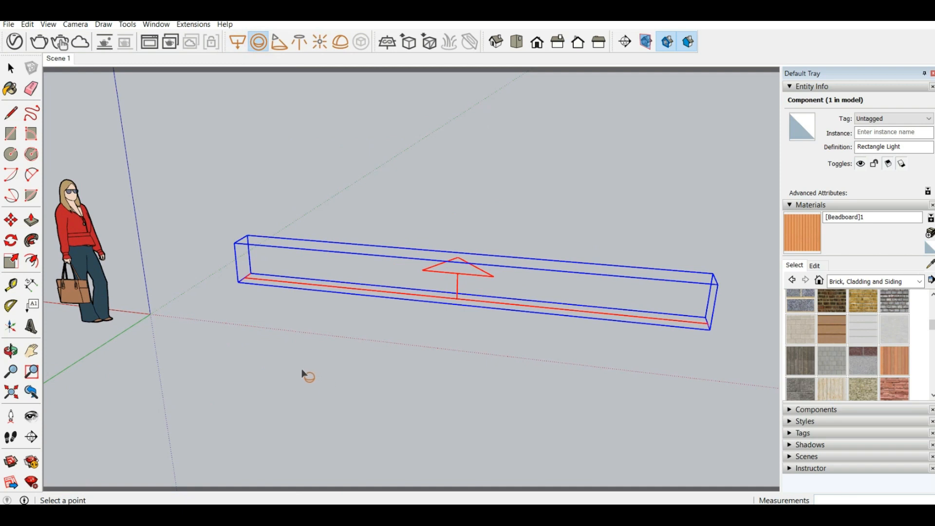
click(86, 188)
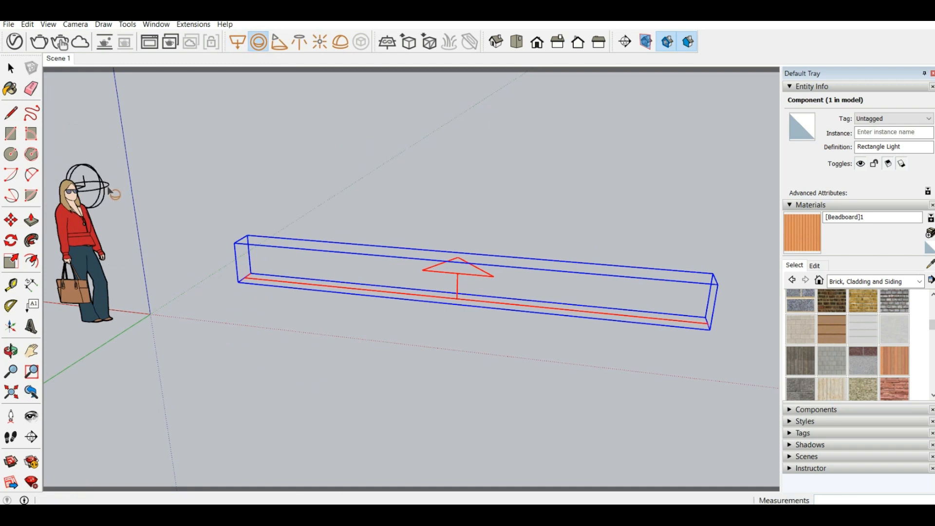
click(96, 190)
middle_drag(121, 192, 100, 202)
Select the sphere light and move it about 25' so that it sits beside the woman's head.
click(9, 73)
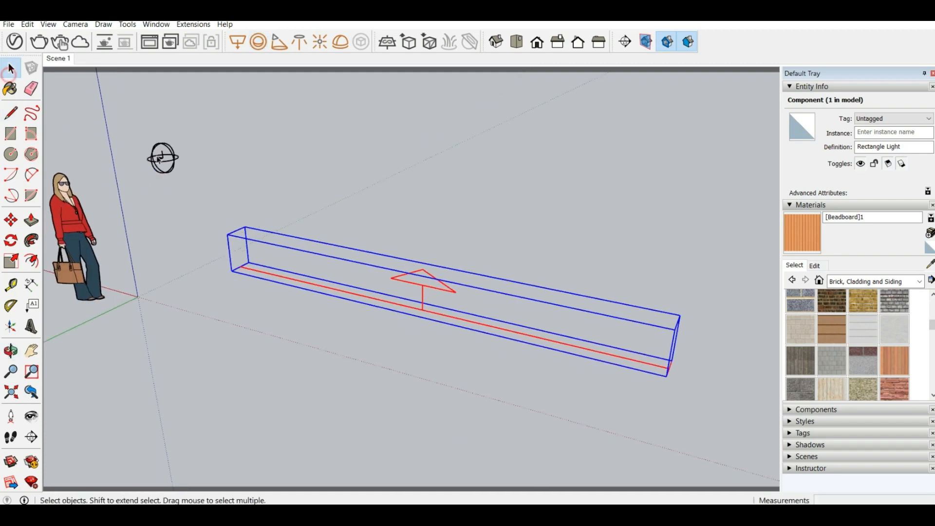
click(161, 159)
key(m)
click(163, 173)
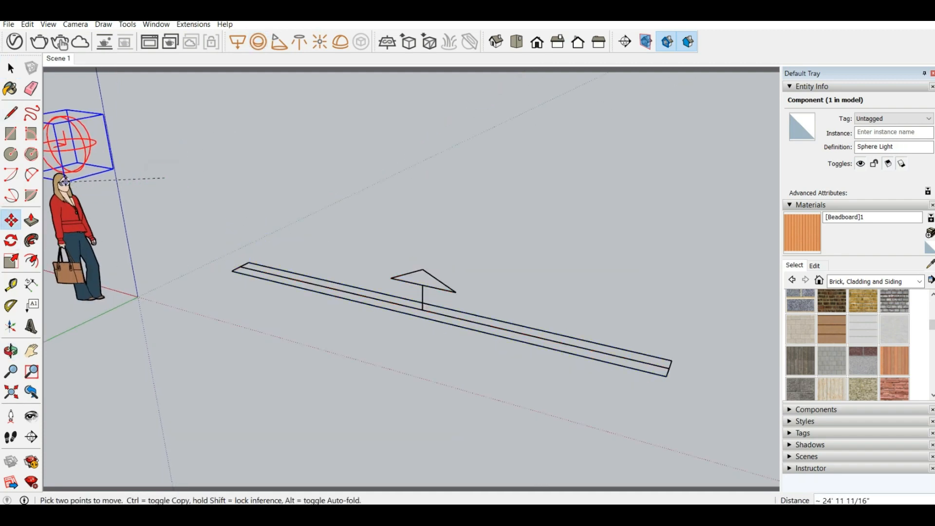
click(68, 189)
middle_drag(114, 202, 336, 221)
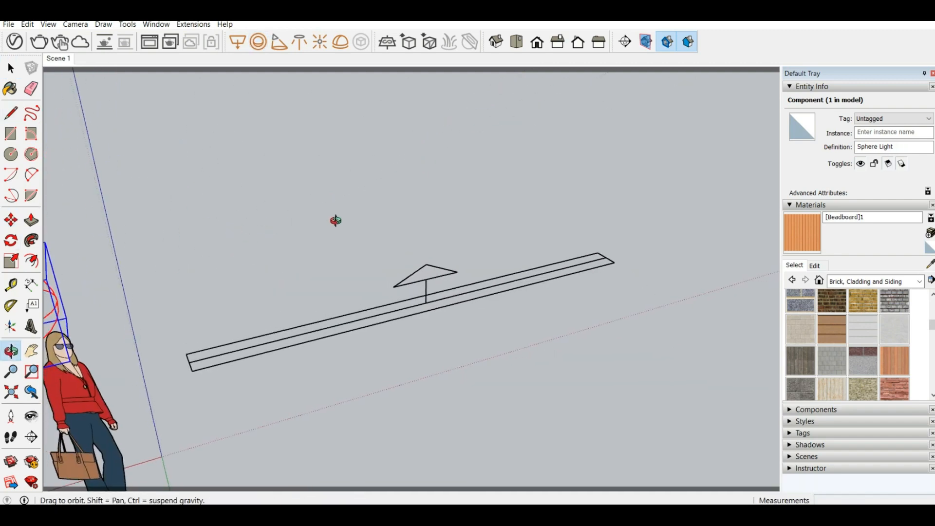
scroll(344, 193, down, 2)
scroll(180, 279, up, 2)
middle_drag(182, 281, 147, 214)
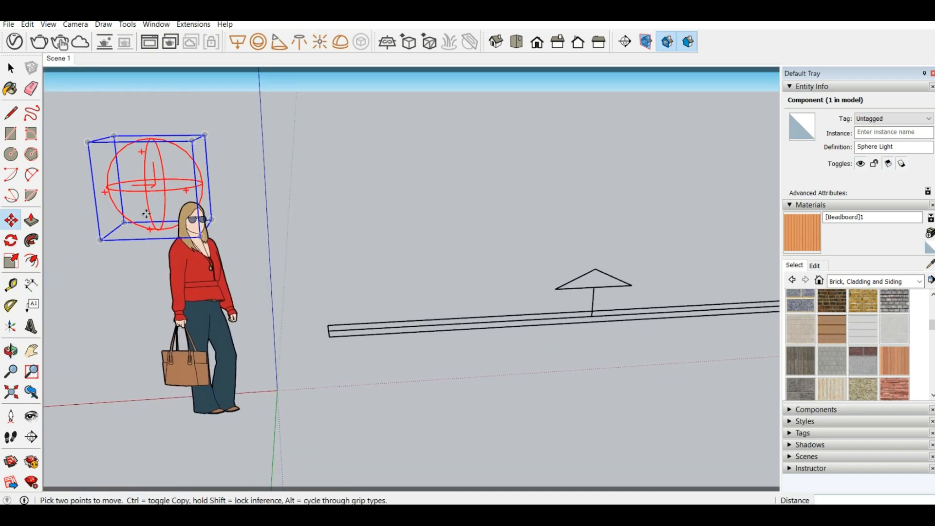
Shift the sphere light along the red axis to the other side of the woman's head, near the blue axis.
click(155, 231)
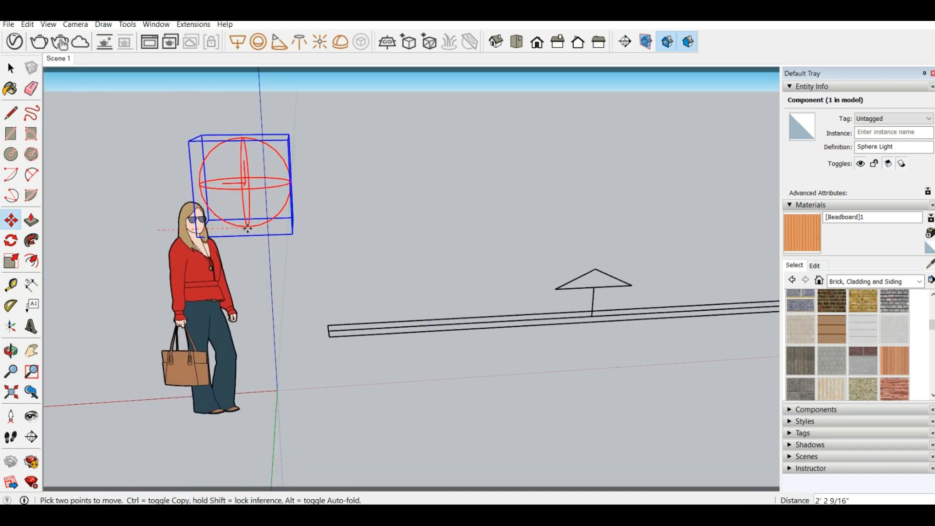
click(265, 230)
middle_drag(265, 230, 398, 106)
scroll(389, 115, up, 3)
middle_drag(400, 209, 363, 204)
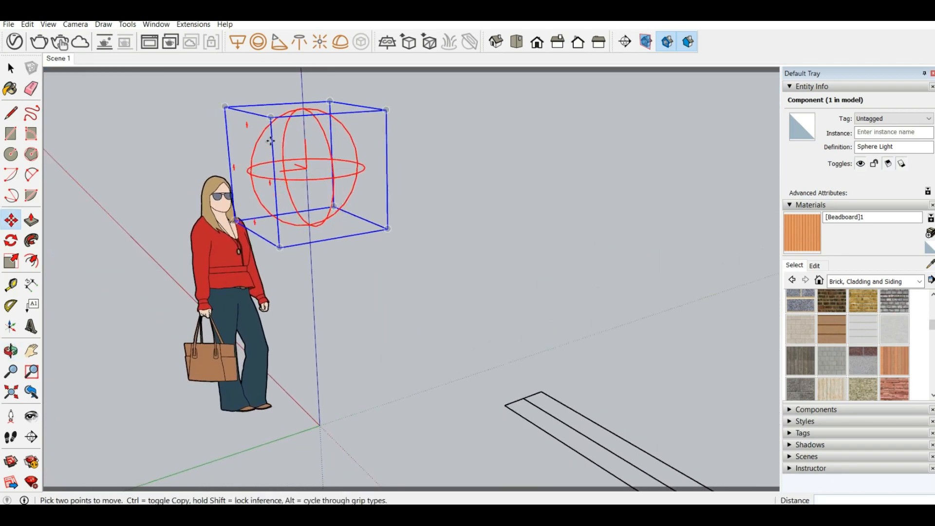
scroll(271, 139, up, 1)
scroll(279, 154, down, 2)
middle_drag(433, 217, 428, 163)
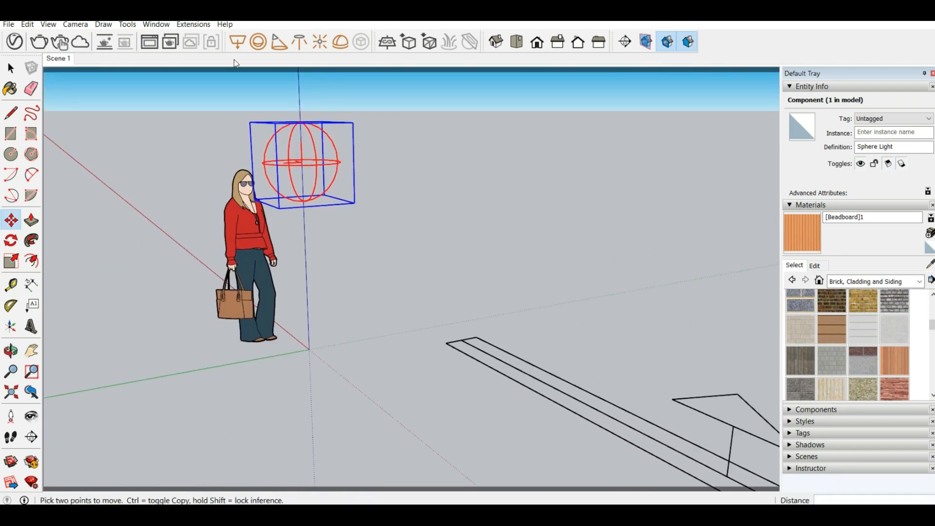
Place a V-Ray spot light in the space beside the sphere light.
click(280, 43)
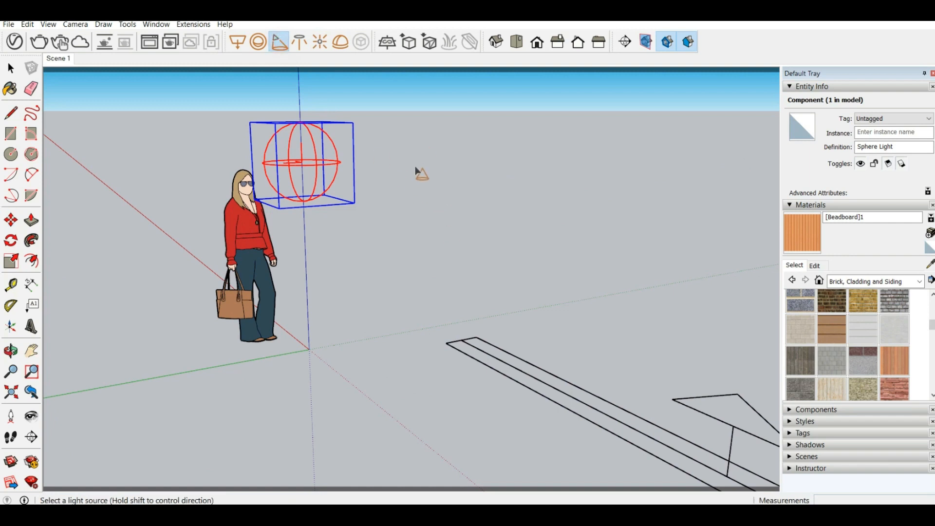
click(413, 158)
middle_drag(388, 238, 395, 171)
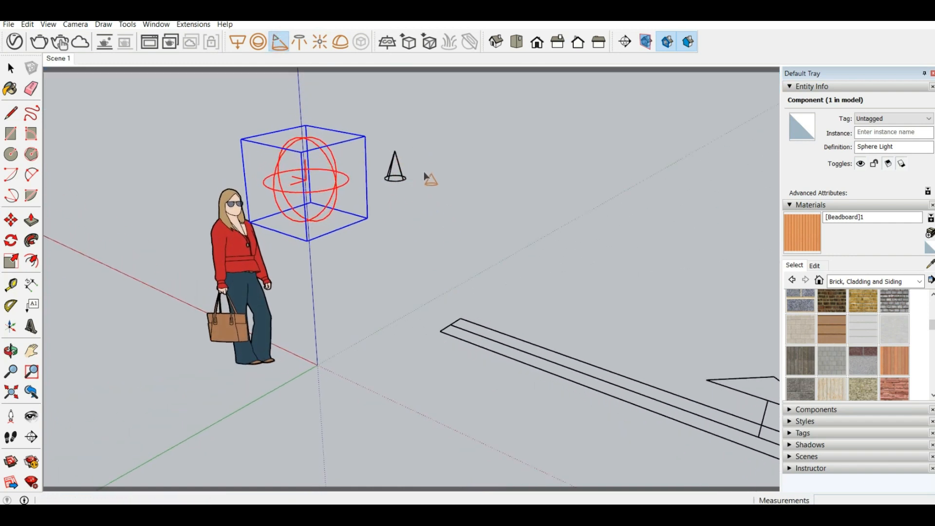
middle_drag(451, 141, 278, 130)
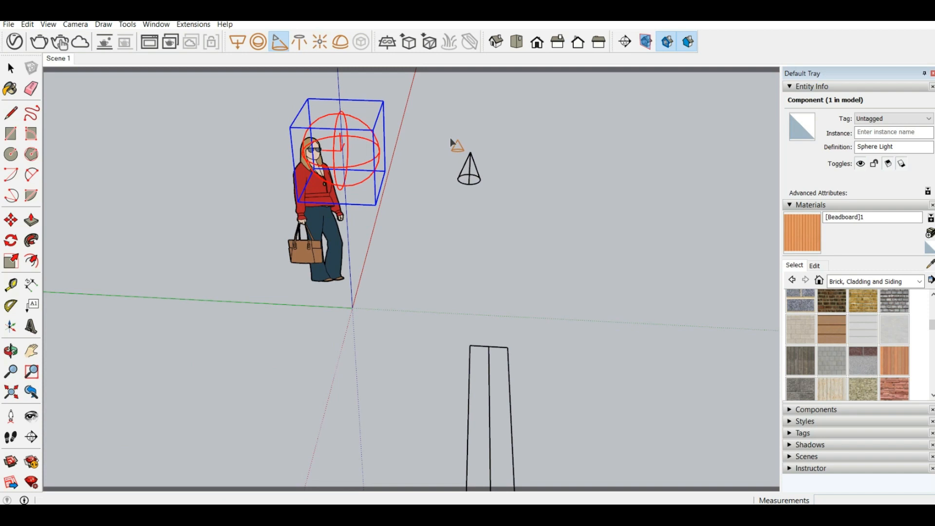
Start a V-Ray IES light and browse to the IES Lights folder inside Skechup and Vray on the D: drive.
click(304, 43)
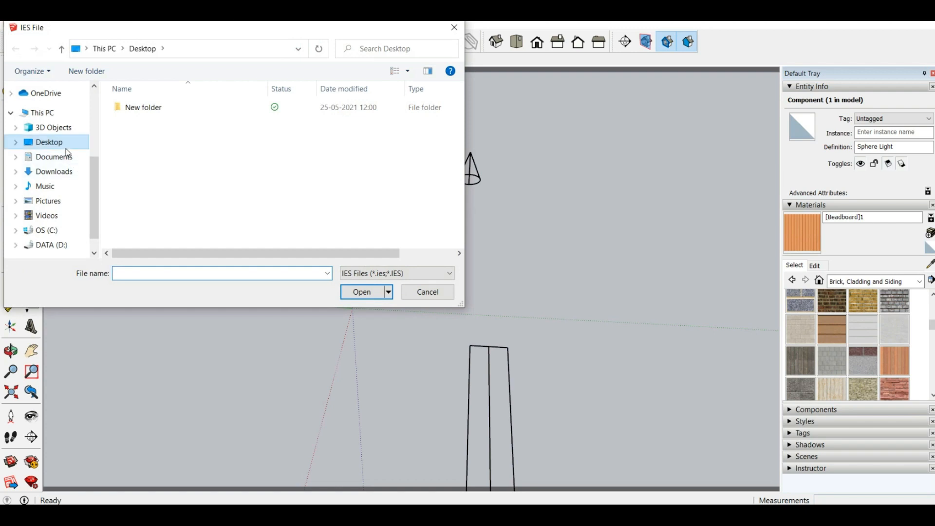
click(61, 245)
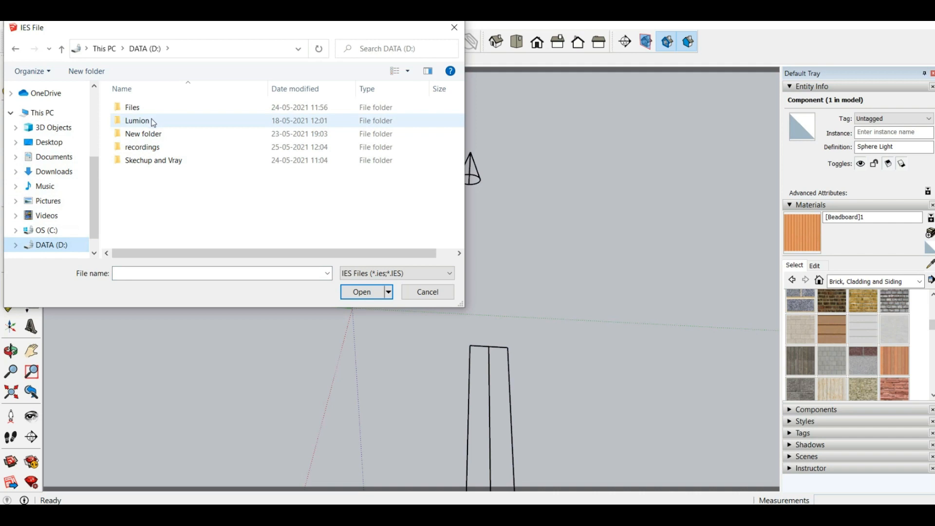
double_click(156, 134)
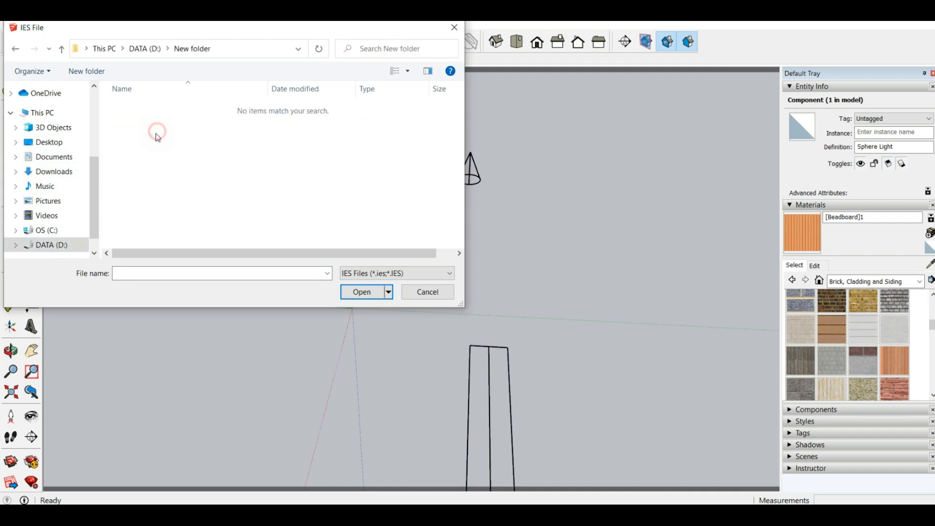
click(17, 50)
click(160, 159)
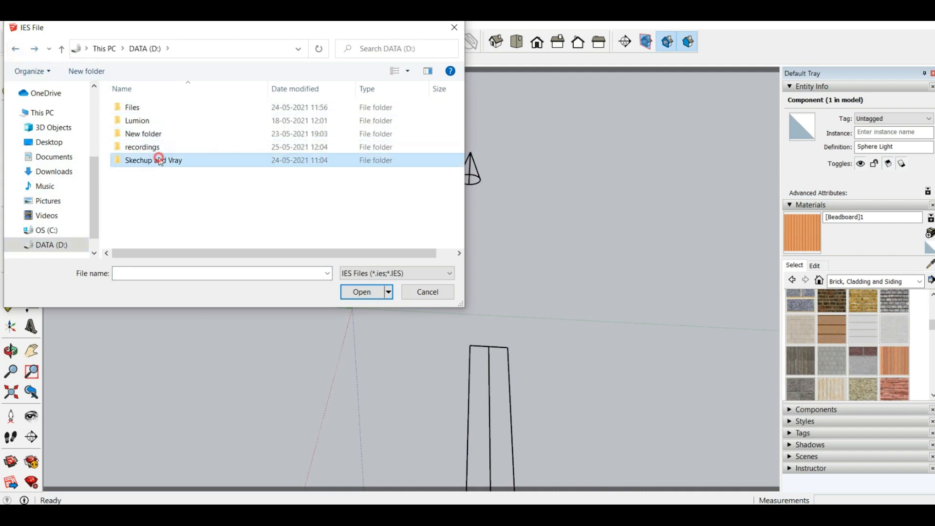
double_click(160, 159)
double_click(155, 108)
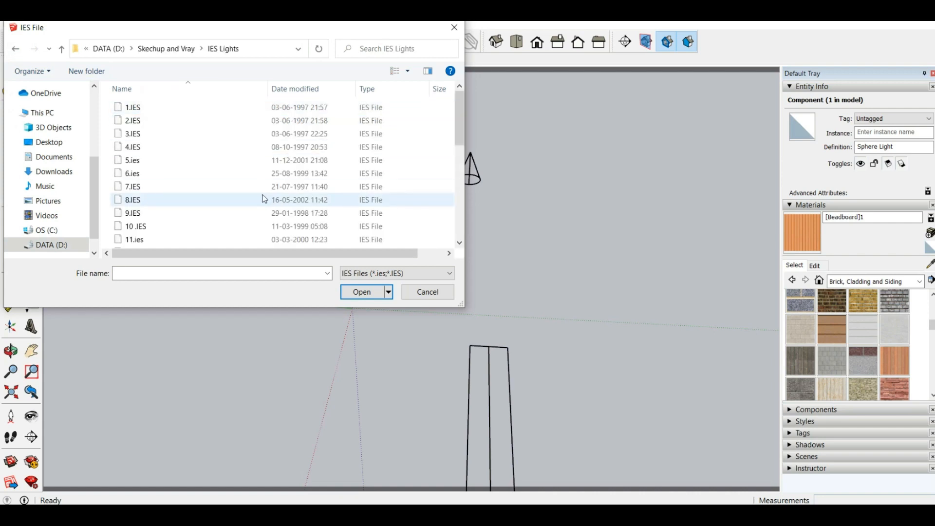
Load the 30.IES profile and place the IES light in the open space beyond the spot light.
scroll(263, 199, down, 6)
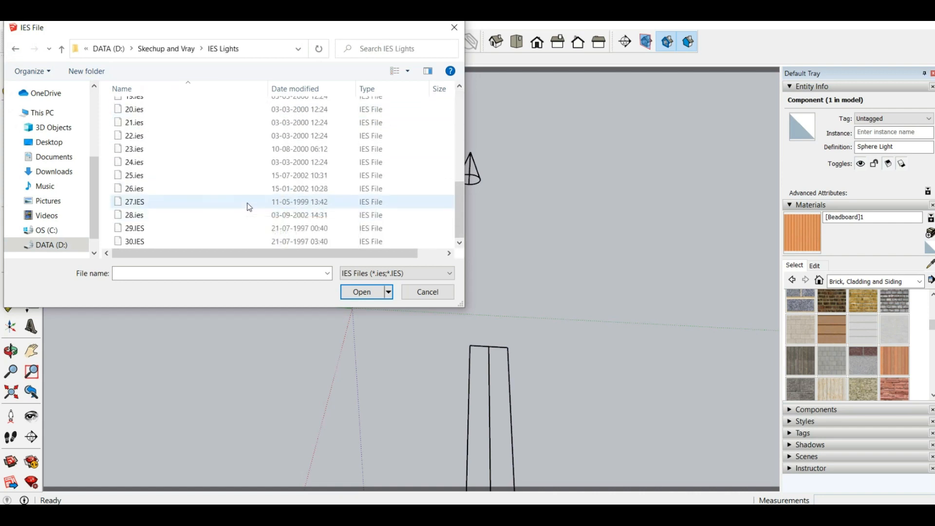
scroll(251, 204, up, 6)
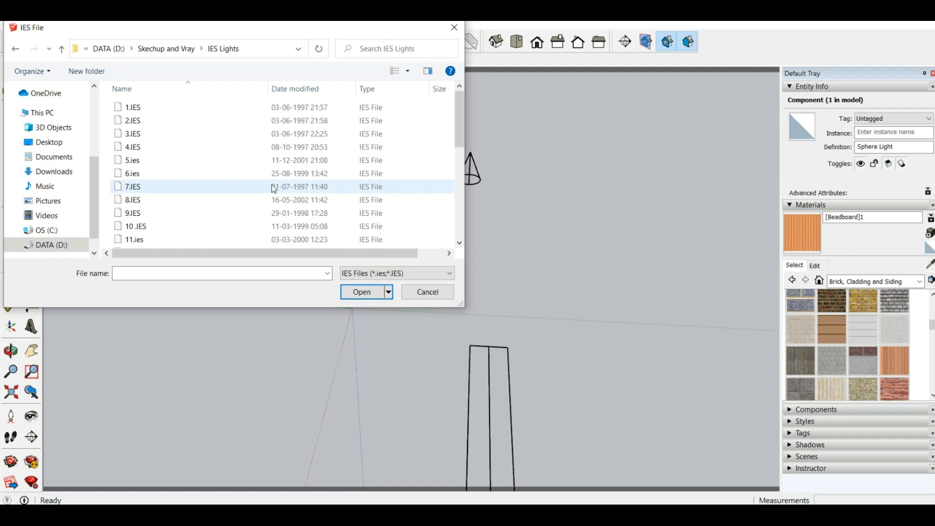
scroll(291, 151, down, 6)
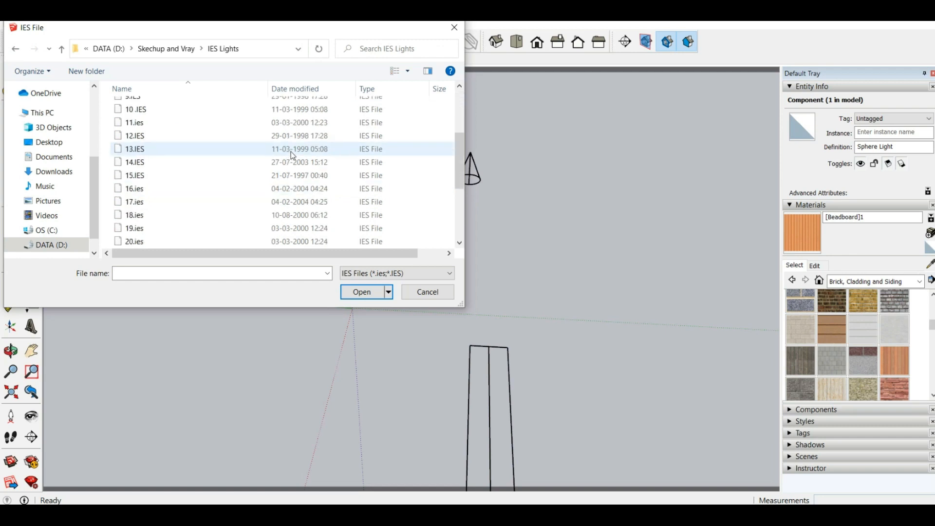
scroll(290, 153, up, 6)
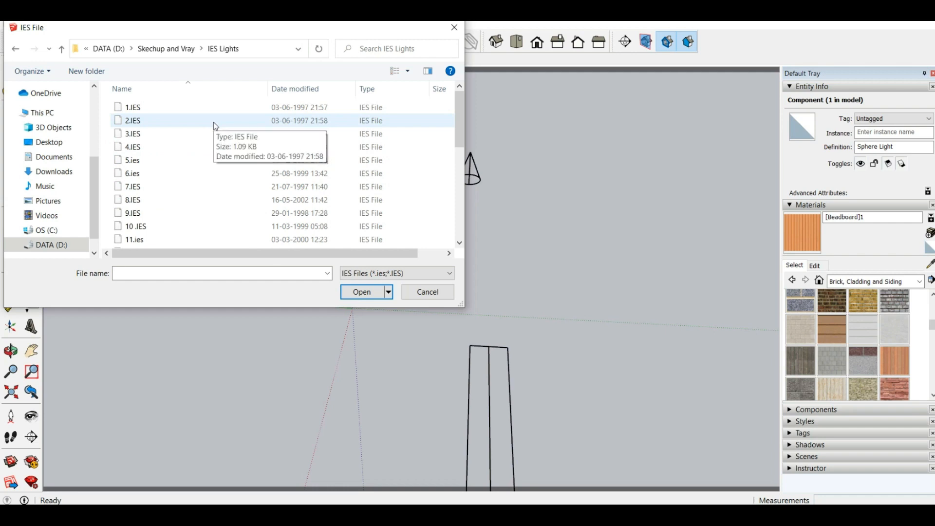
scroll(168, 219, down, 6)
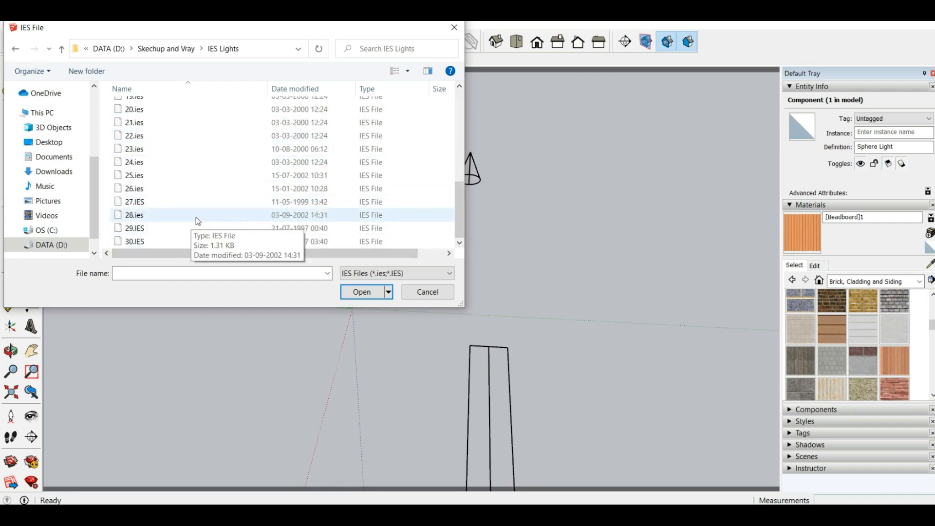
click(137, 241)
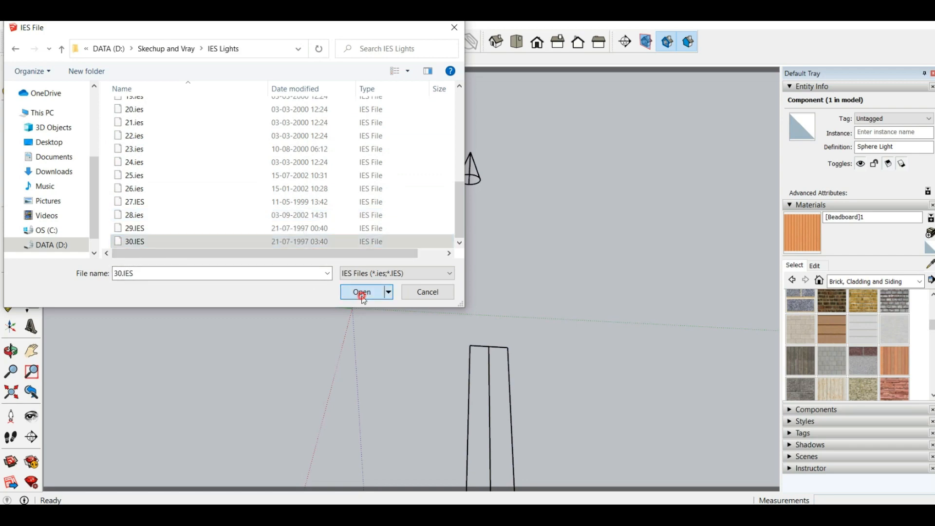
click(362, 292)
middle_drag(392, 246, 555, 171)
click(578, 162)
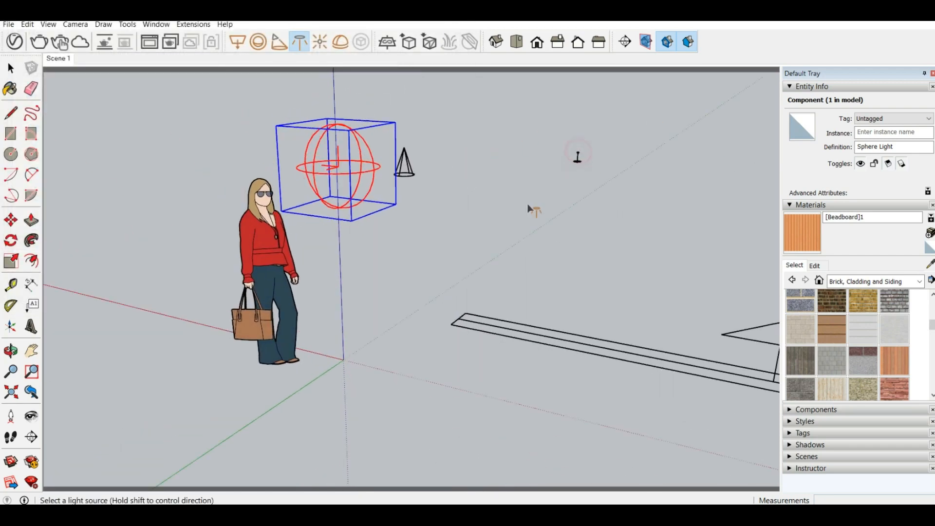
Select the distant IES light and move it about 18' so that it sits beside the sphere and spot lights.
scroll(578, 159, up, 5)
scroll(198, 244, down, 6)
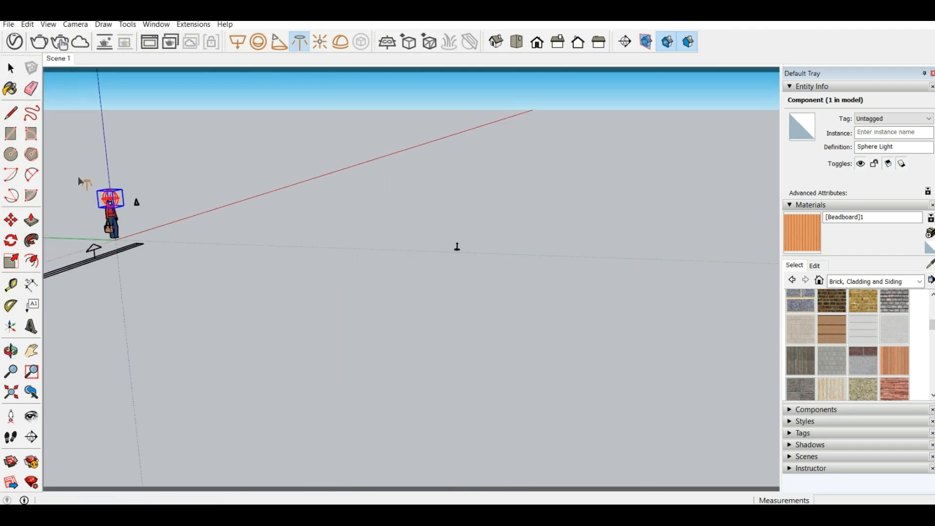
click(10, 68)
drag(396, 173, 488, 283)
click(10, 220)
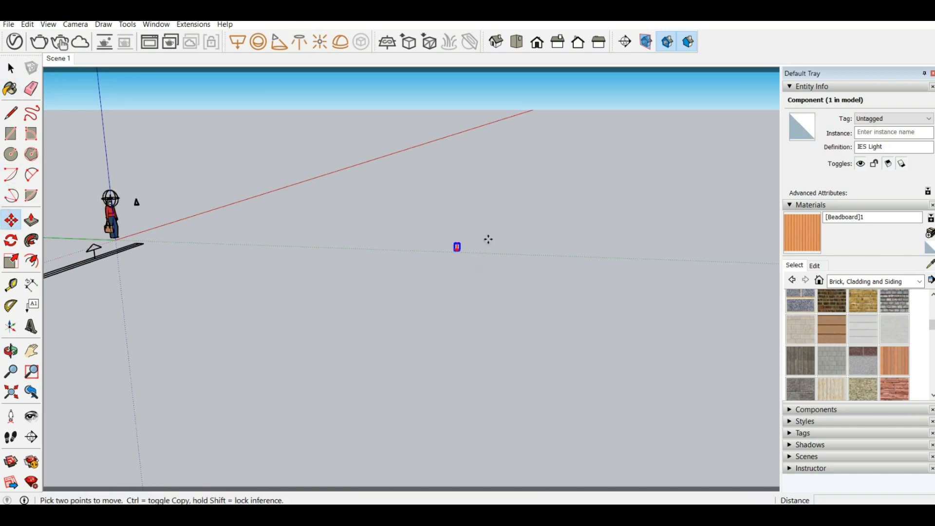
click(457, 244)
scroll(127, 219, up, 4)
middle_drag(134, 220, 530, 221)
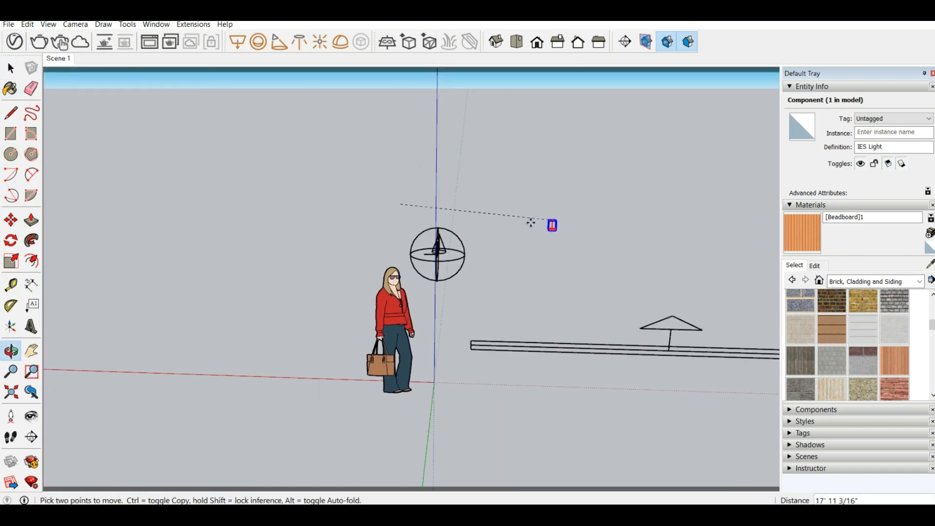
click(523, 255)
Shift the IES light about 1' 1" downward toward the near end of the long rectangle light.
middle_drag(522, 256, 355, 286)
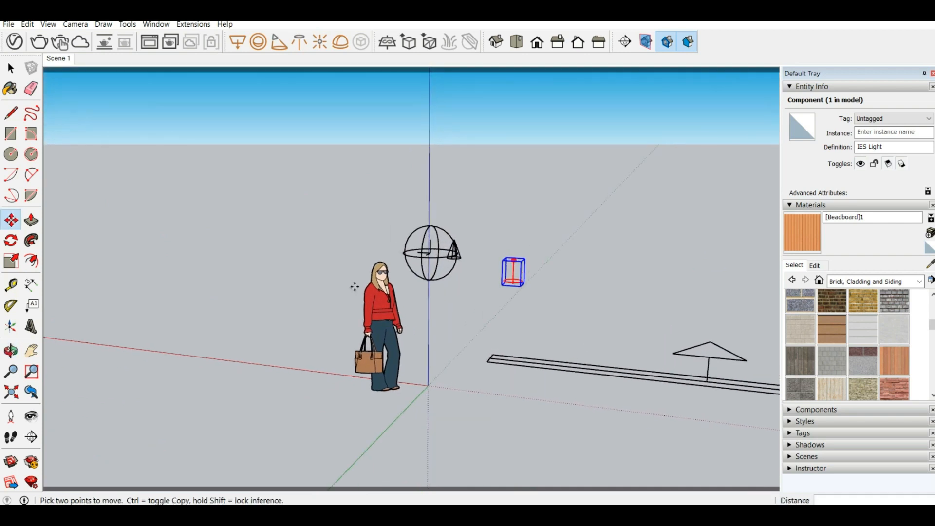
scroll(355, 286, down, 2)
mouse_move(476, 278)
middle_down()
mouse_move(498, 286)
mouse_move(492, 282)
middle_up()
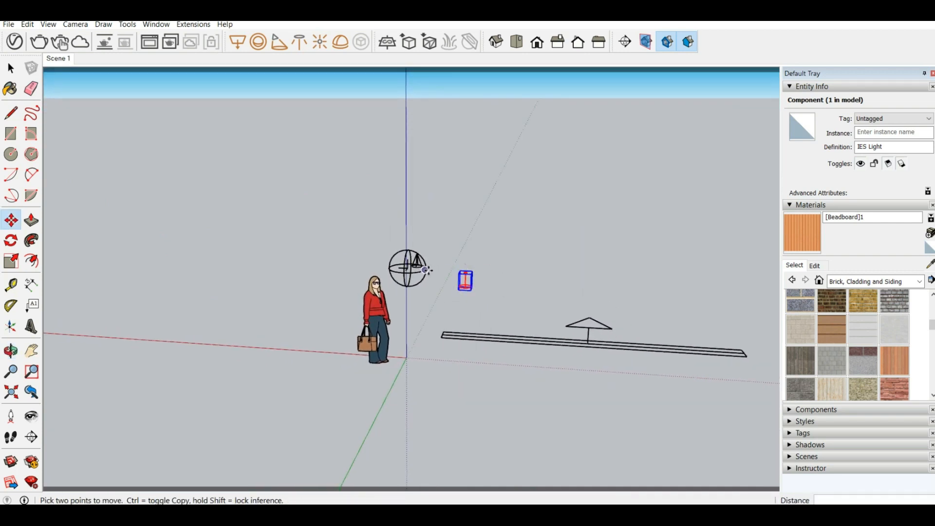
middle_drag(492, 249, 371, 271)
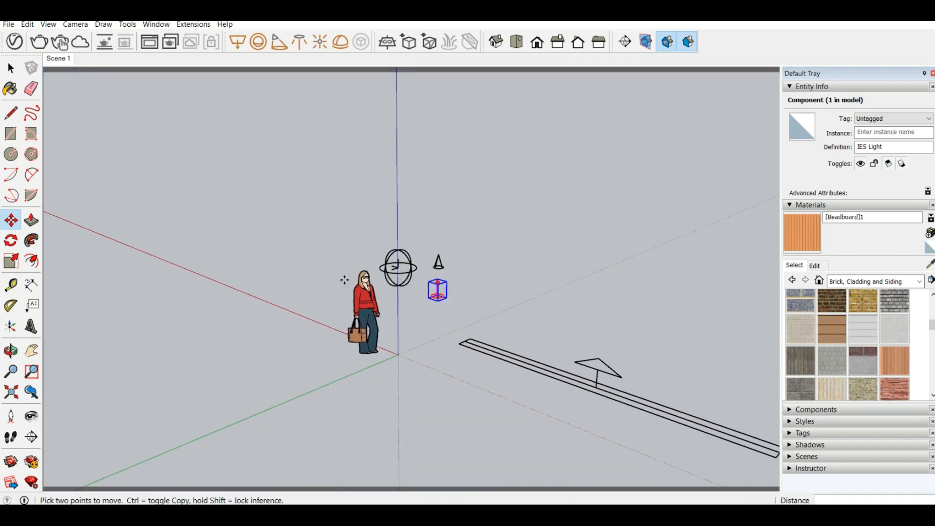
middle_drag(463, 176, 473, 281)
click(462, 283)
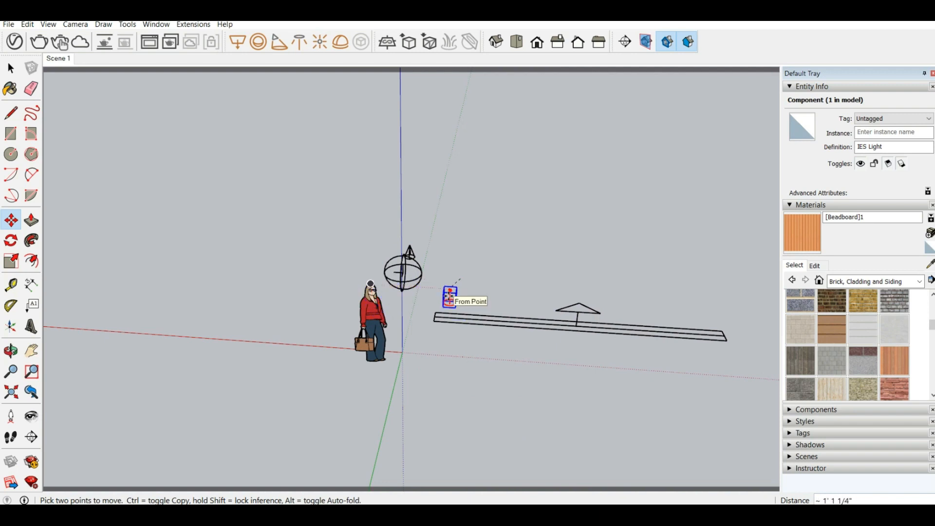
click(449, 296)
Place a V-Ray omni light in the open space above the rectangle lights.
middle_drag(592, 273, 558, 228)
scroll(436, 280, up, 3)
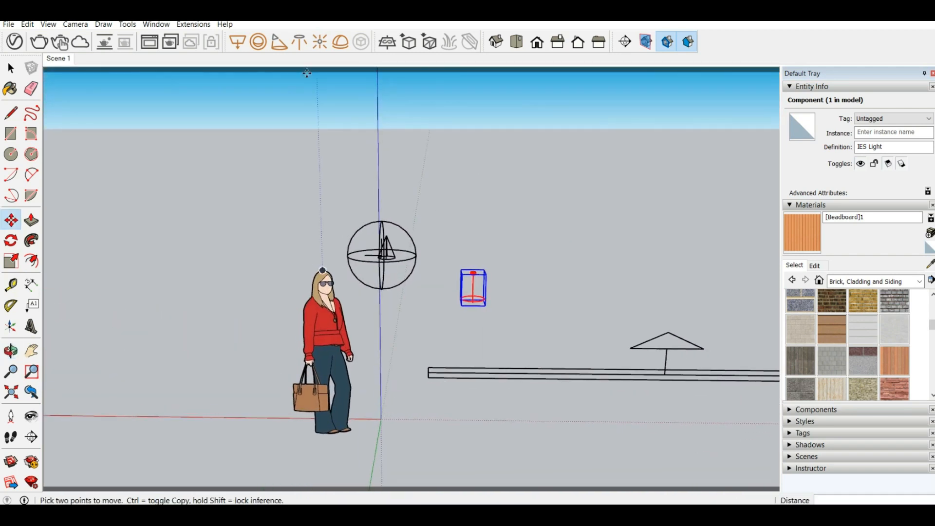
click(331, 42)
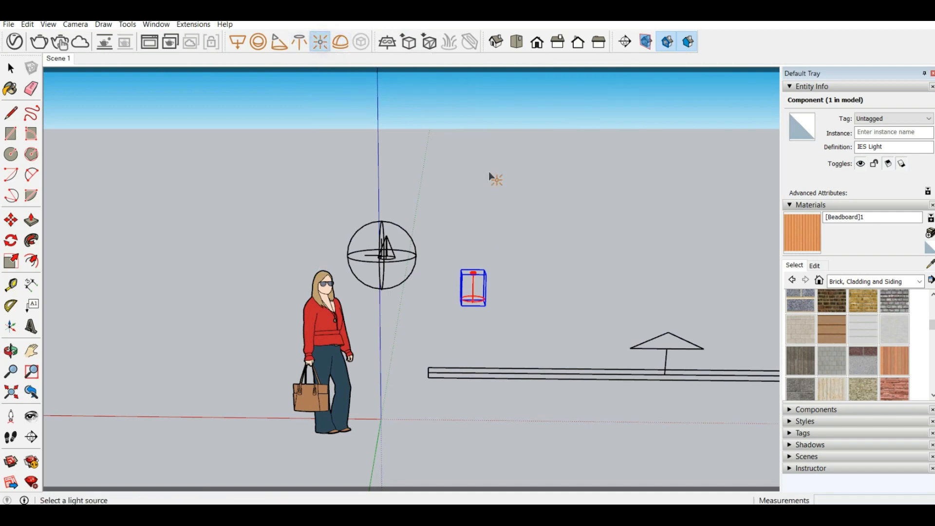
scroll(534, 280, up, 5)
middle_drag(525, 288, 413, 327)
scroll(113, 201, down, 1)
scroll(105, 201, down, 1)
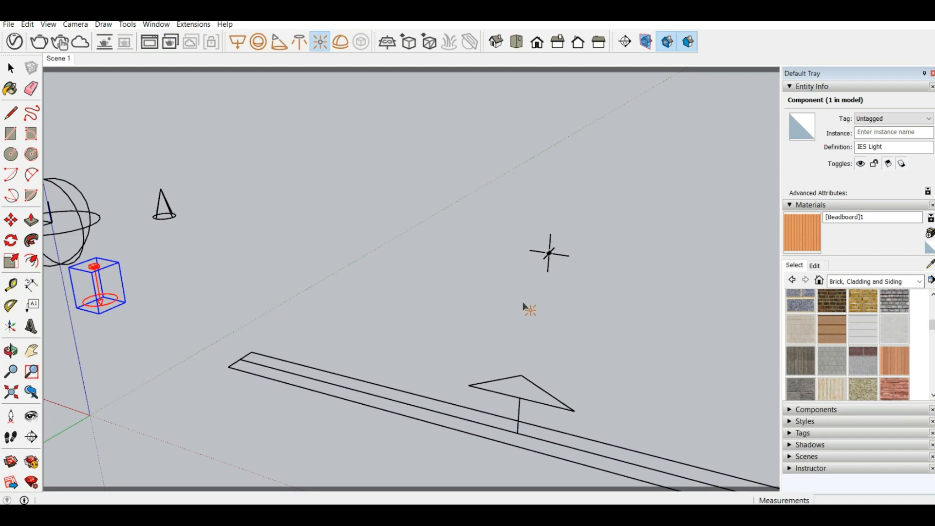
Place a V-Ray dome light near the end of the long rectangle light.
click(340, 42)
click(293, 322)
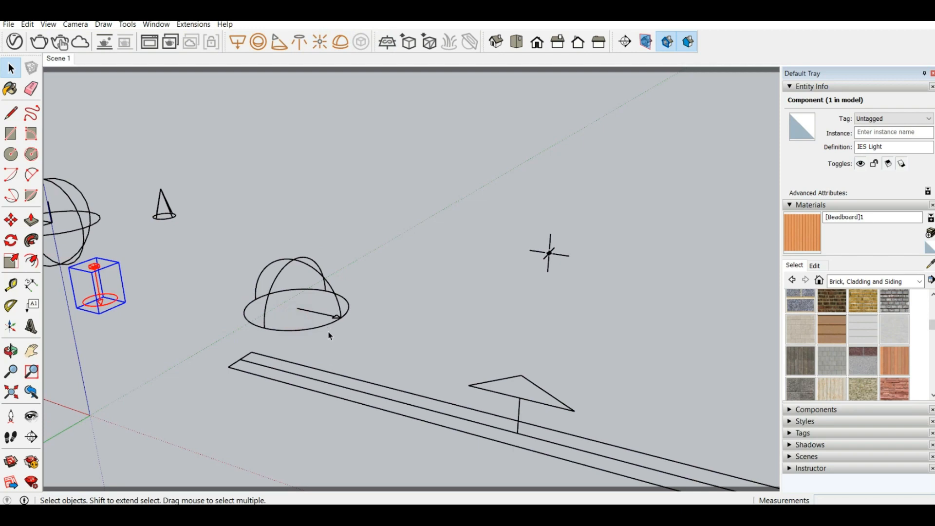
mouse_move(331, 310)
middle_down()
mouse_move(202, 317)
mouse_move(350, 349)
mouse_move(332, 300)
mouse_move(466, 298)
middle_up()
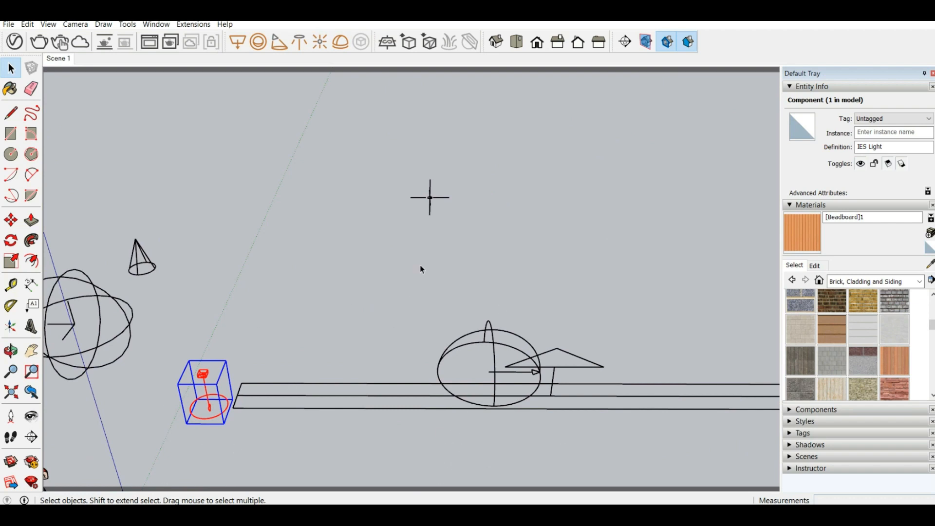
scroll(420, 270, down, 3)
middle_drag(426, 263, 389, 349)
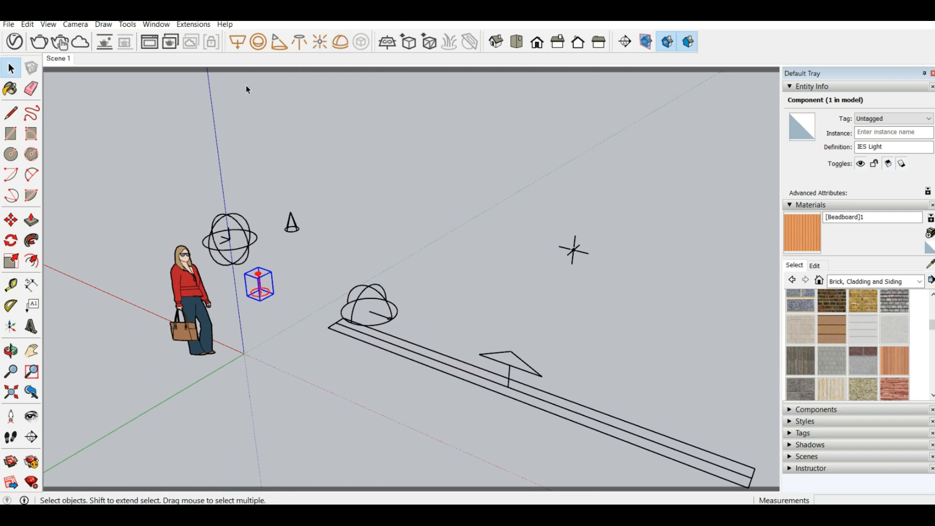
Create the 3D text "v-ray" and place it against the woman figure's torso.
middle_drag(361, 223, 562, 175)
scroll(414, 211, down, 3)
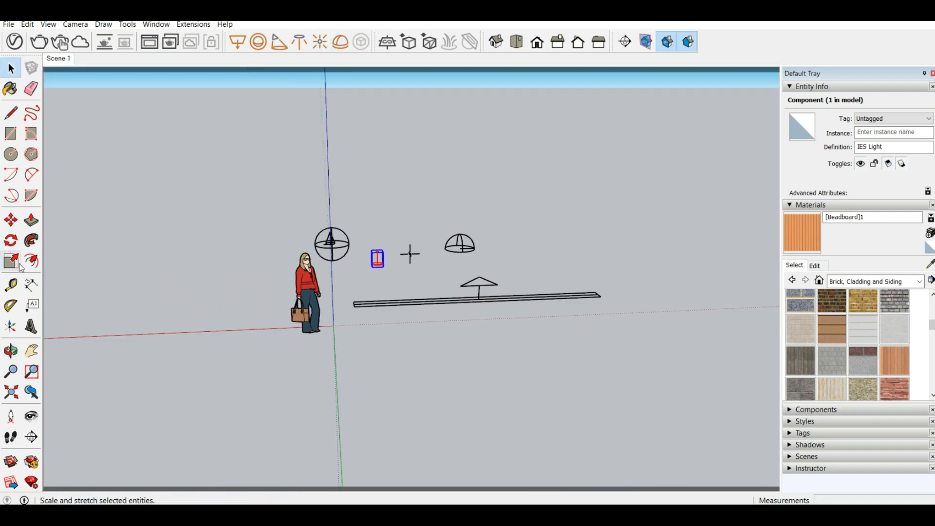
click(32, 327)
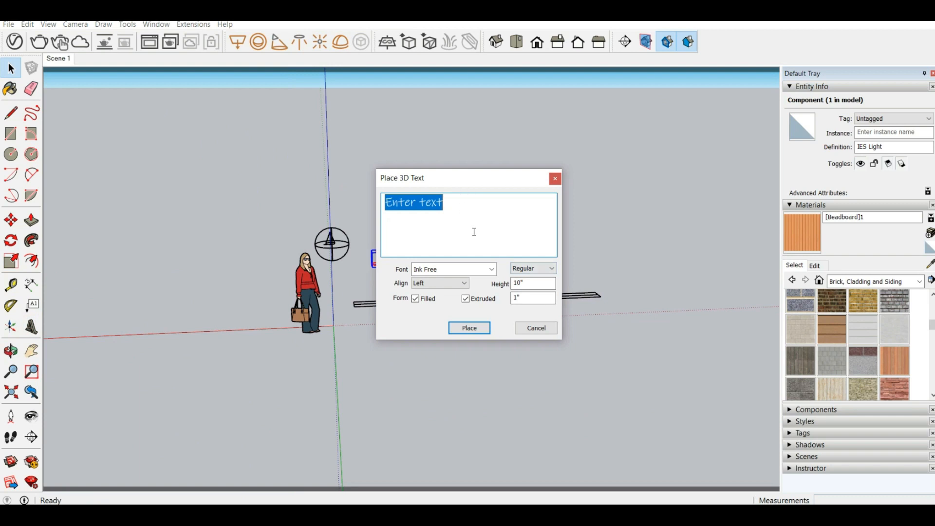
text(V-ray)
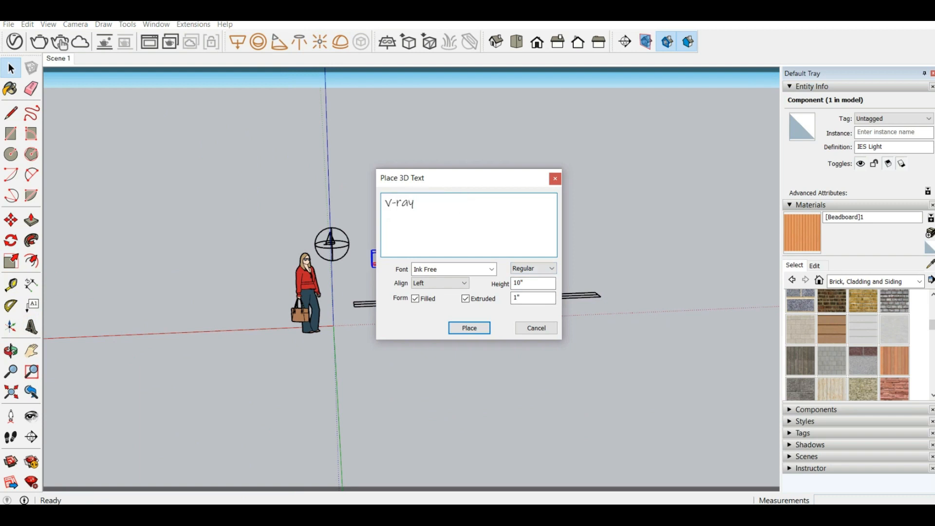
click(468, 329)
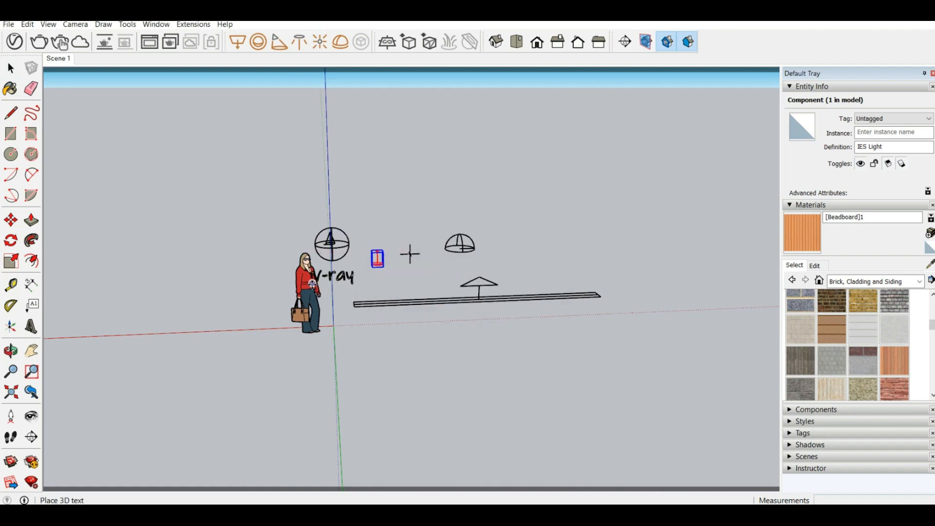
click(311, 284)
Move the 3D text about 3' away from the woman figure, so that it sits below the IES light.
scroll(312, 284, up, 5)
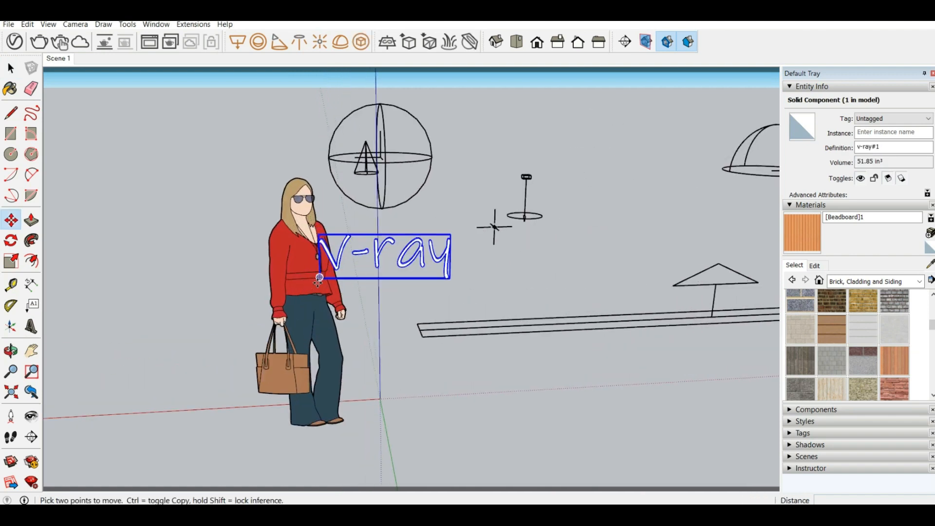
click(318, 277)
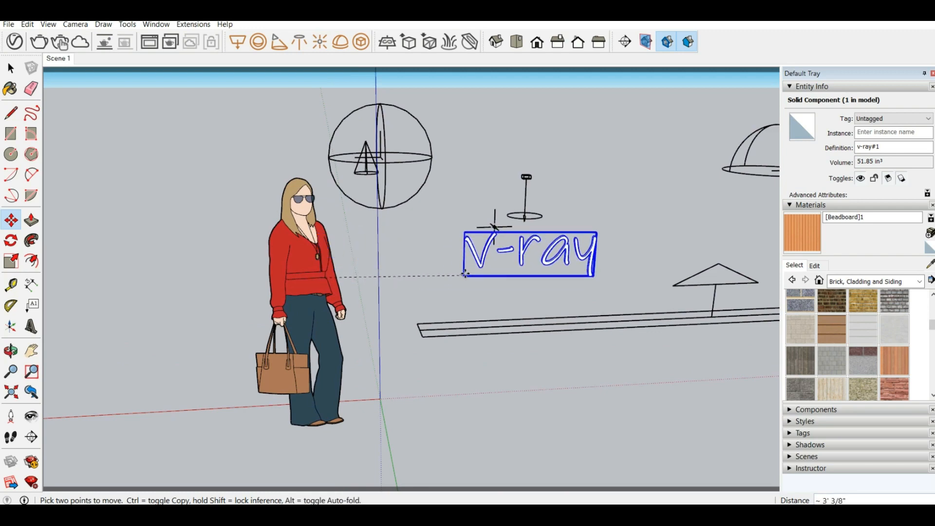
click(476, 272)
middle_drag(476, 271, 430, 276)
scroll(430, 276, up, 2)
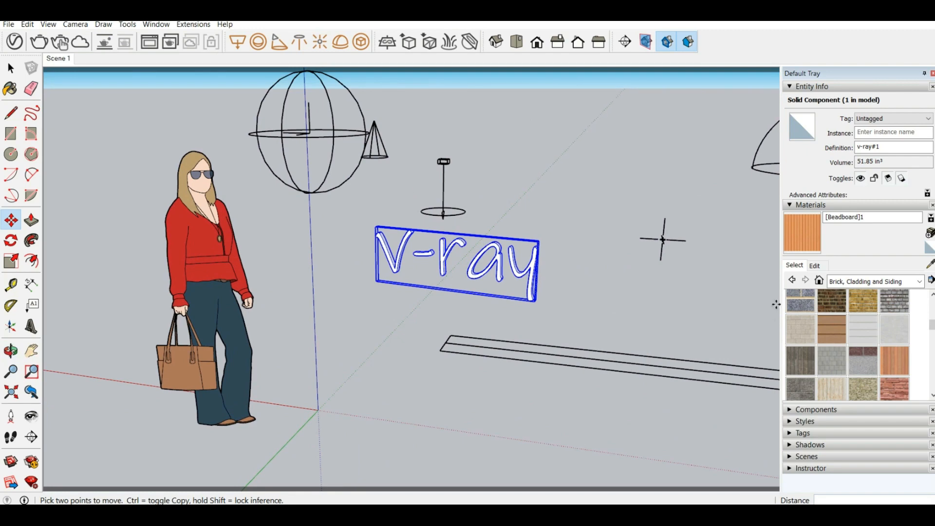
Paint the "v-ray" 3D text with the [Beadboard]1 material.
click(808, 238)
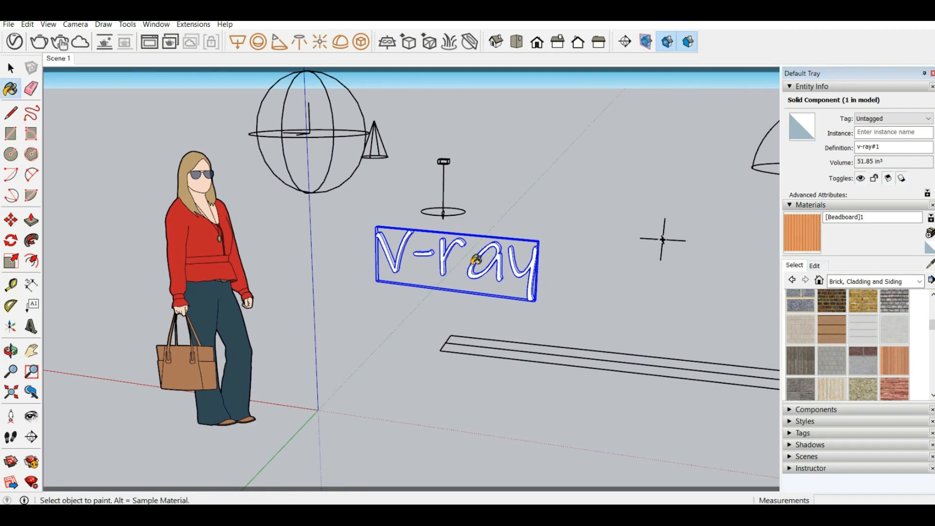
click(474, 262)
scroll(465, 262, up, 2)
scroll(465, 262, down, 2)
click(15, 62)
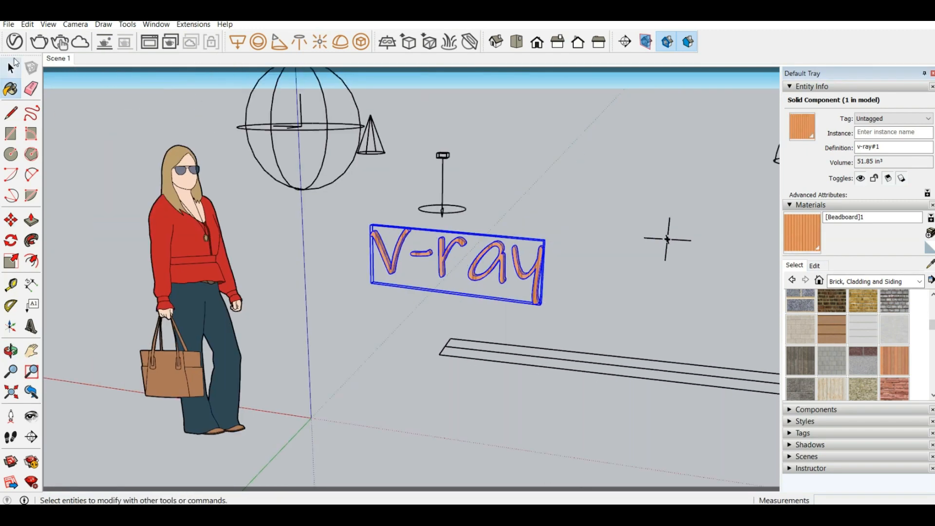
key(b)
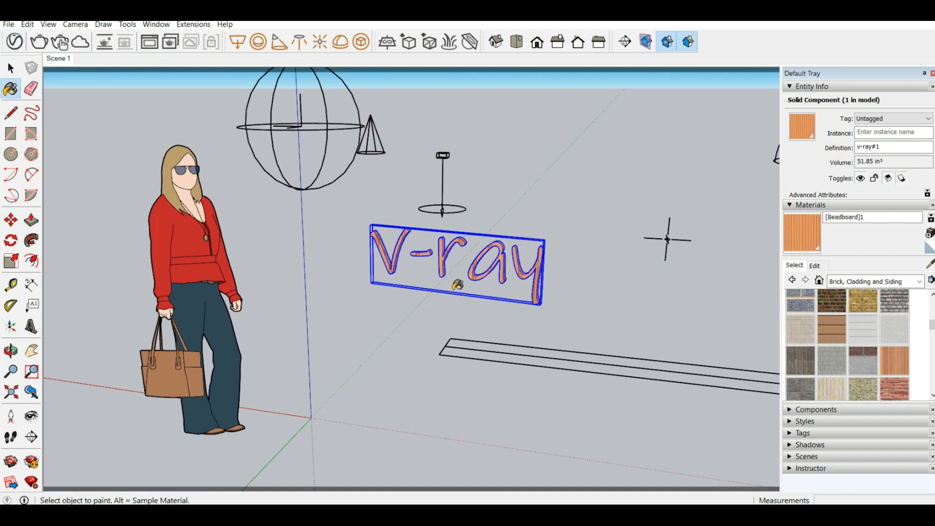
Convert the "v-ray" 3D text component into a V-Ray mesh light.
click(10, 68)
click(108, 114)
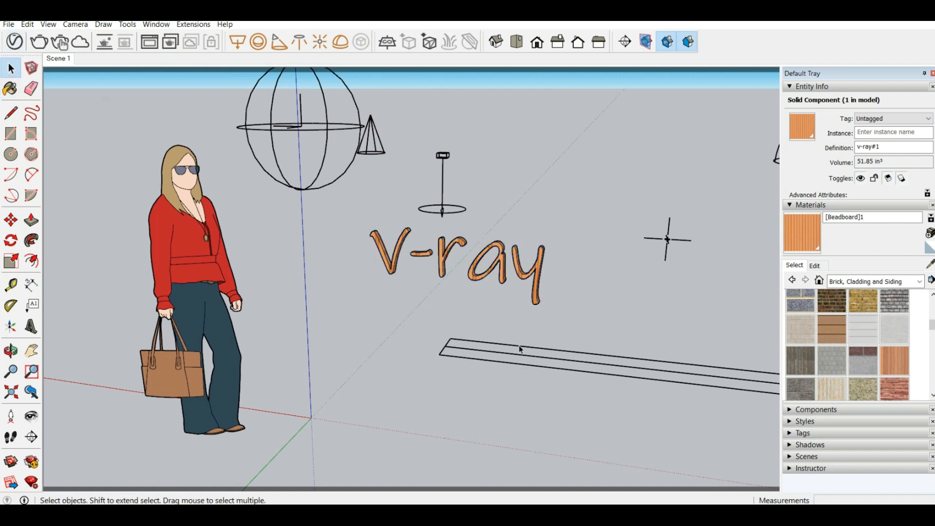
middle_drag(415, 276, 474, 294)
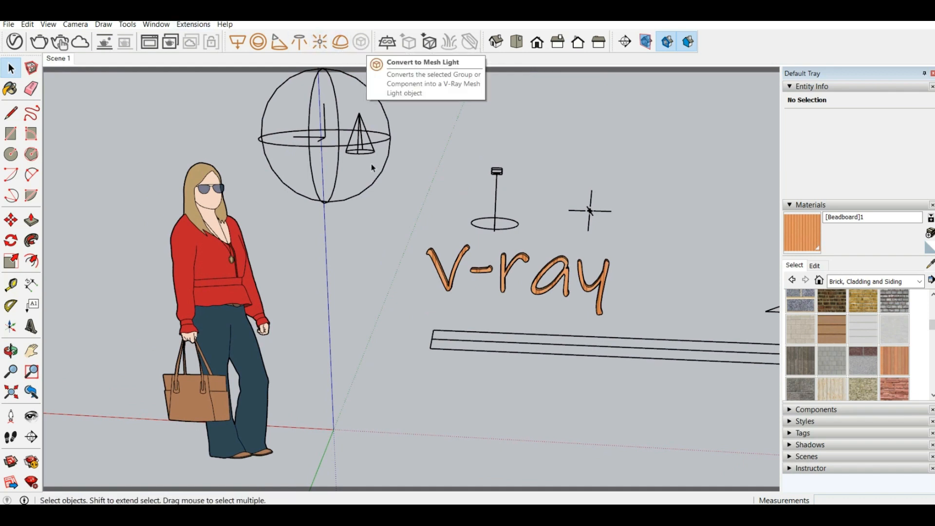
click(508, 272)
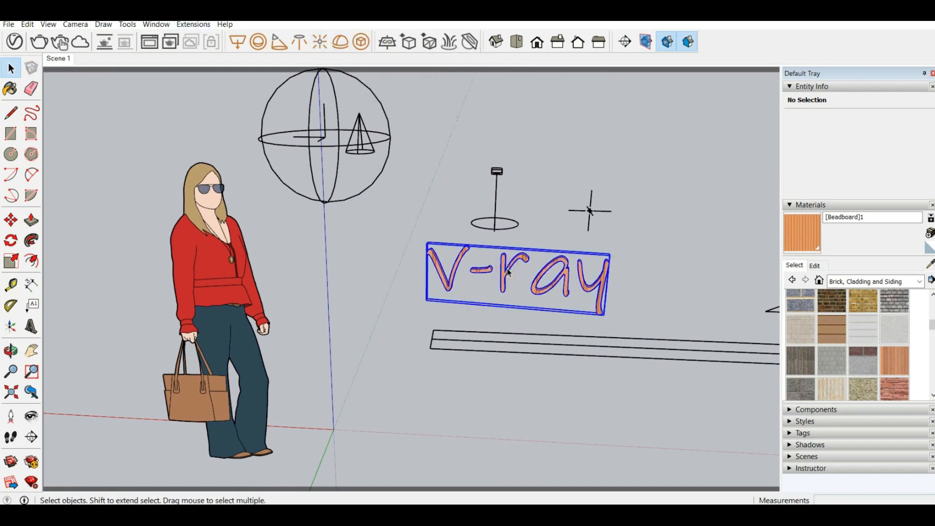
click(362, 42)
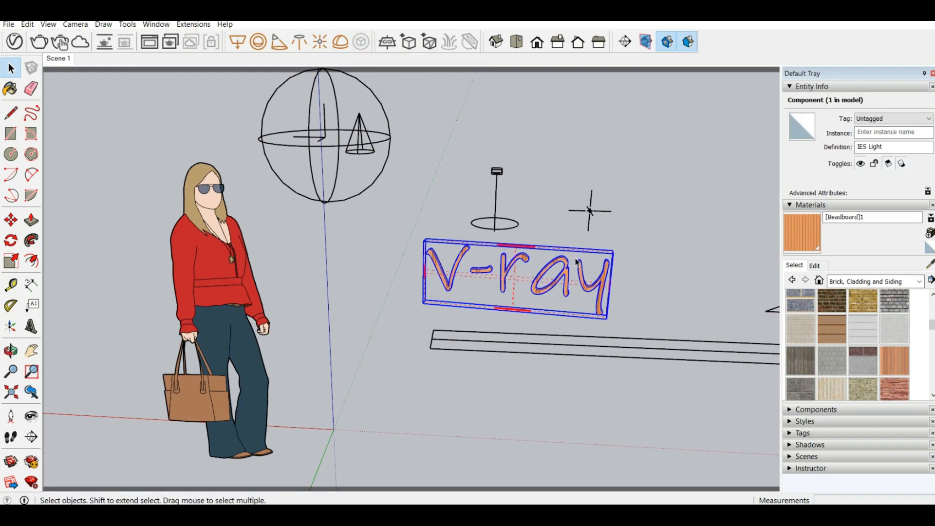
middle_drag(578, 279, 547, 252)
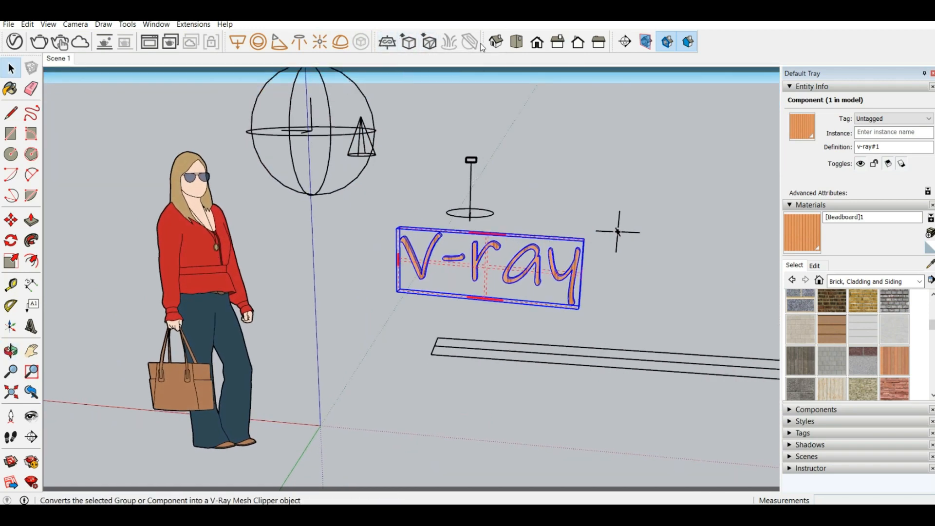
Draw a ground rectangle of about 43 ft² in front of the lights, near the axes origin.
middle_drag(417, 152, 394, 183)
scroll(237, 123, down, 6)
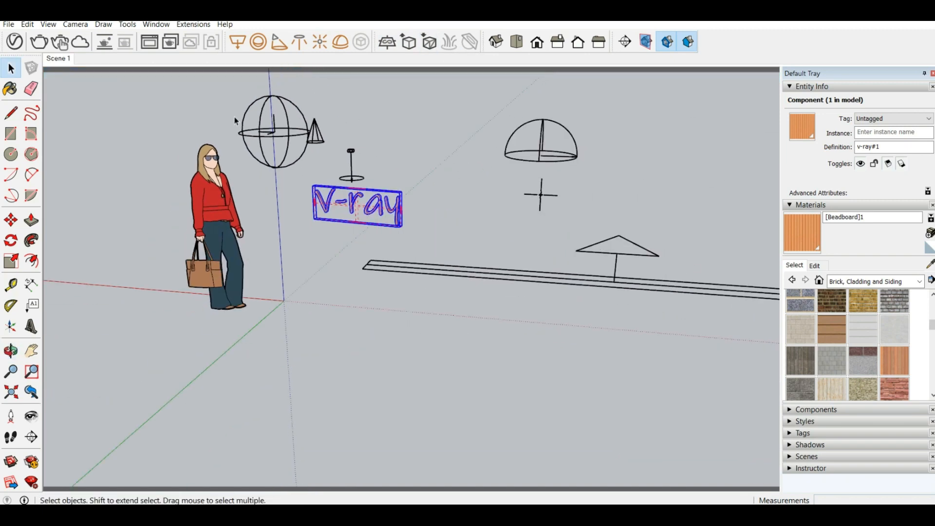
click(10, 133)
click(294, 259)
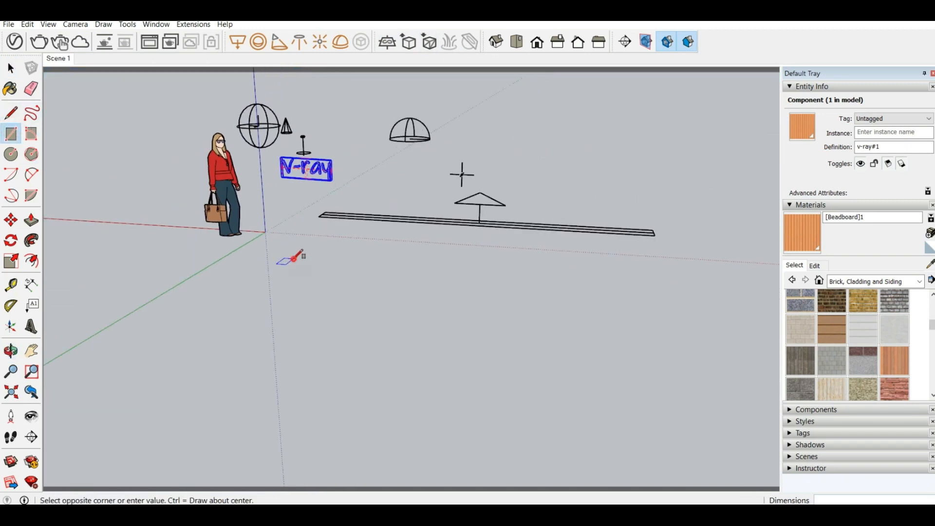
click(471, 238)
scroll(401, 223, up, 2)
middle_drag(400, 223, 305, 356)
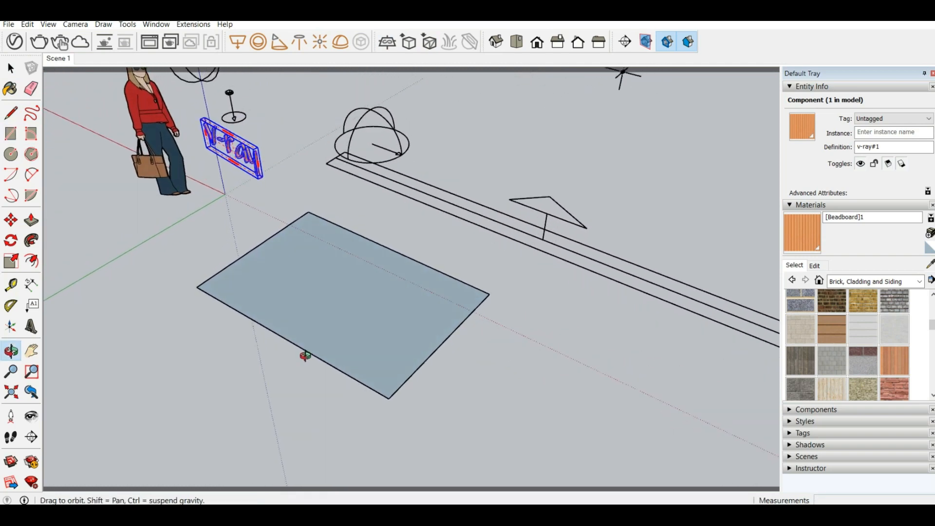
key(space)
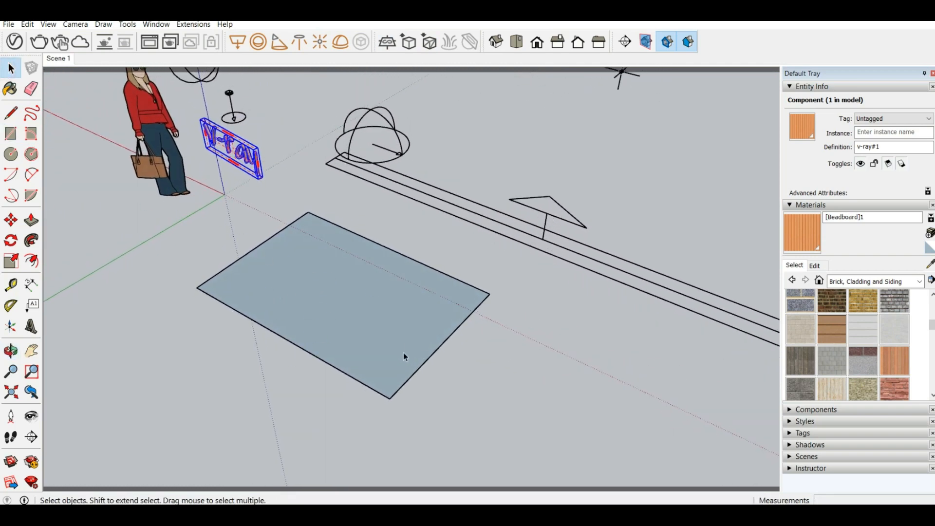
drag(180, 244, 178, 244)
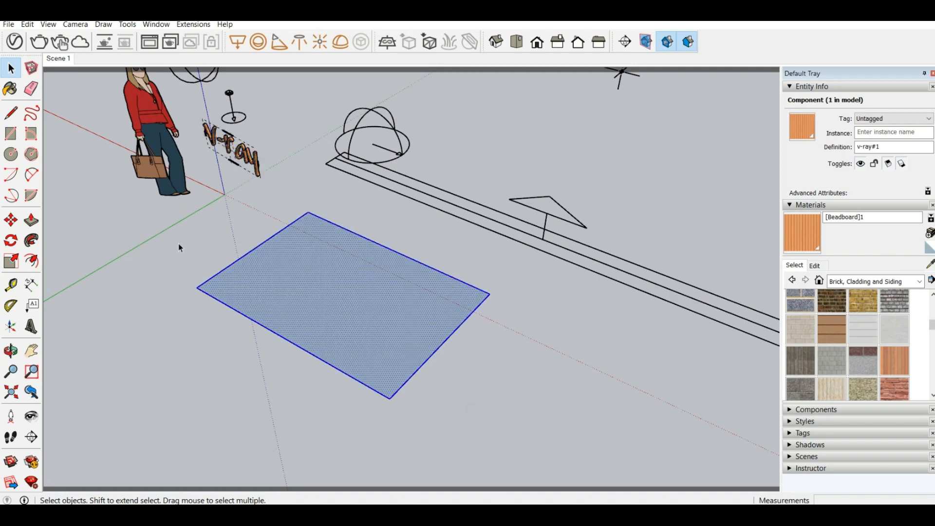
click(164, 232)
Open the V-Ray Asset Editor on its materials with the material library expanded and the light's settings collapsed.
click(10, 43)
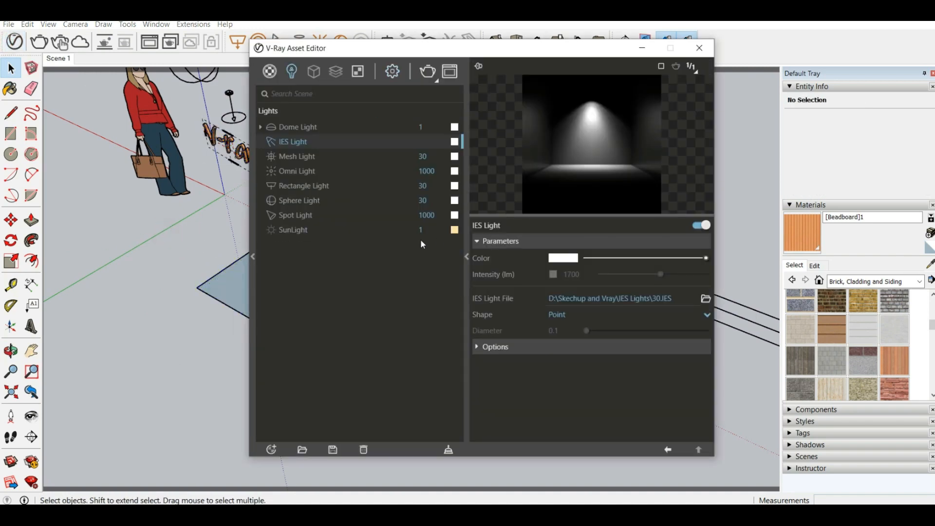
click(269, 76)
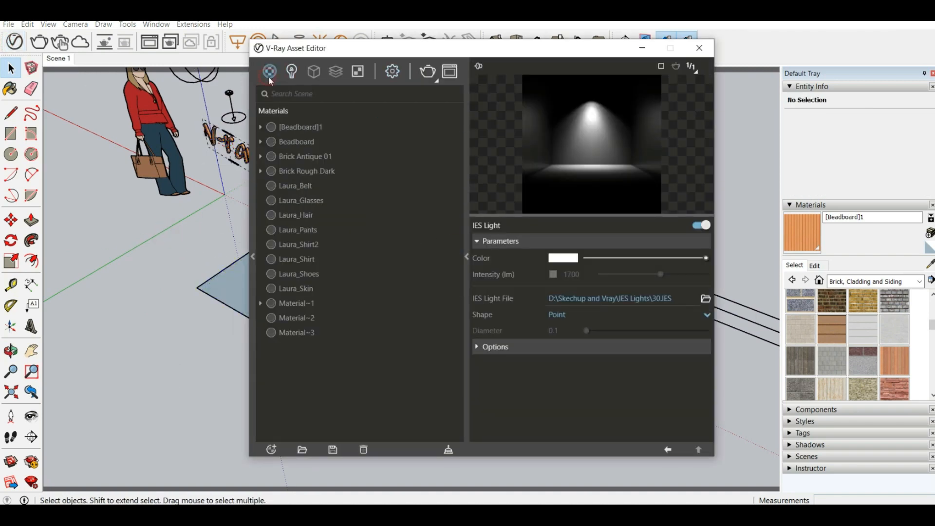
click(253, 256)
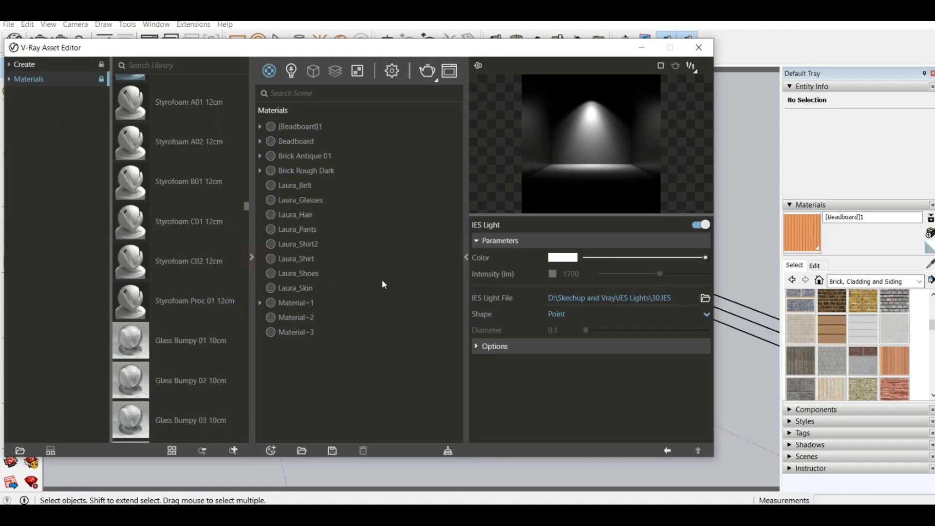
click(467, 256)
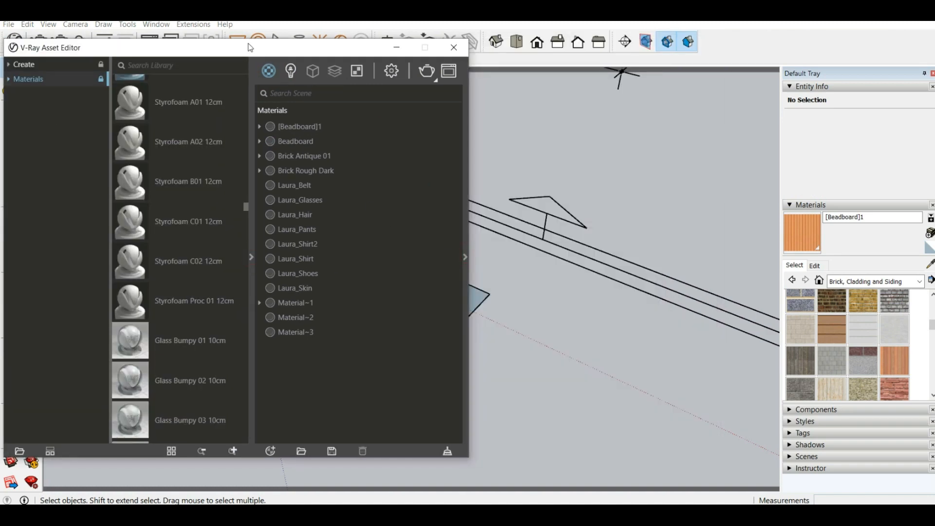
drag(250, 47, 433, 64)
Browse the V-Ray material library and add Carpet D01 200cm to the scene materials, then minimize the Asset Editor.
scroll(360, 261, down, 5)
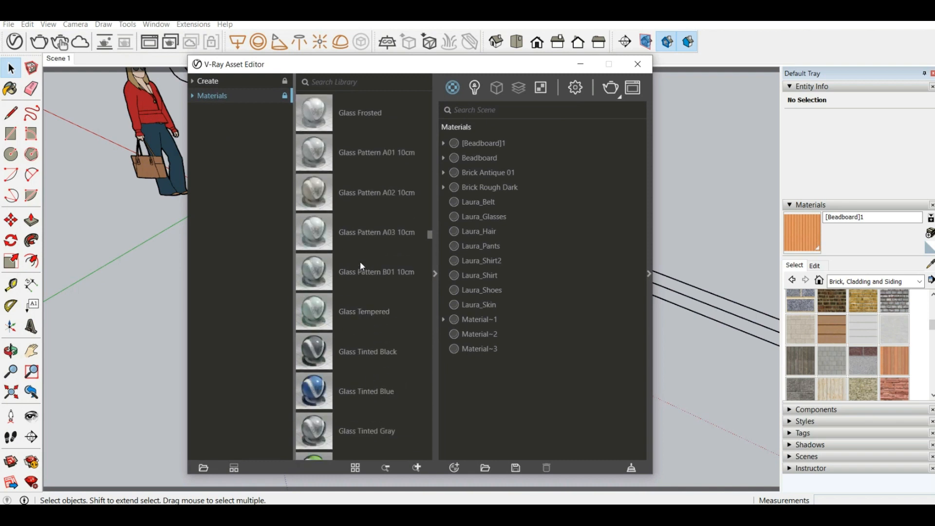
scroll(360, 261, down, 20)
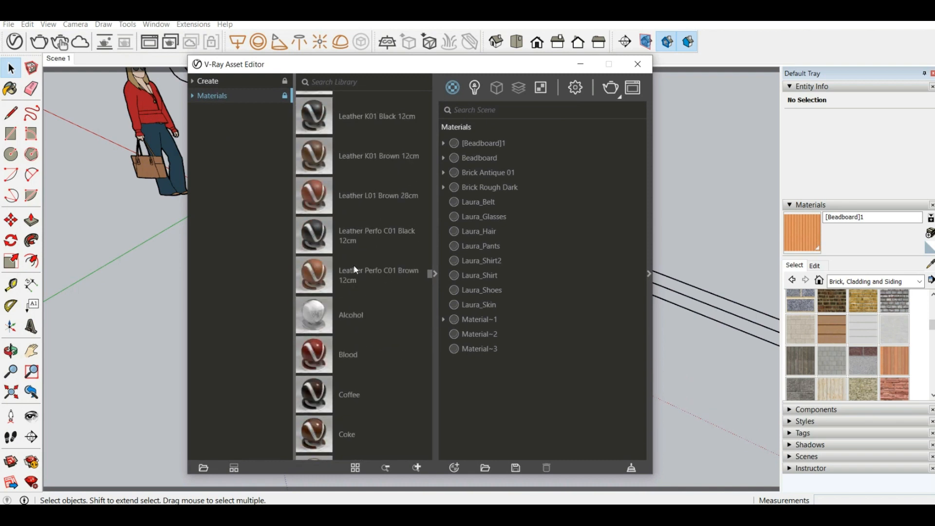
scroll(354, 269, up, 10)
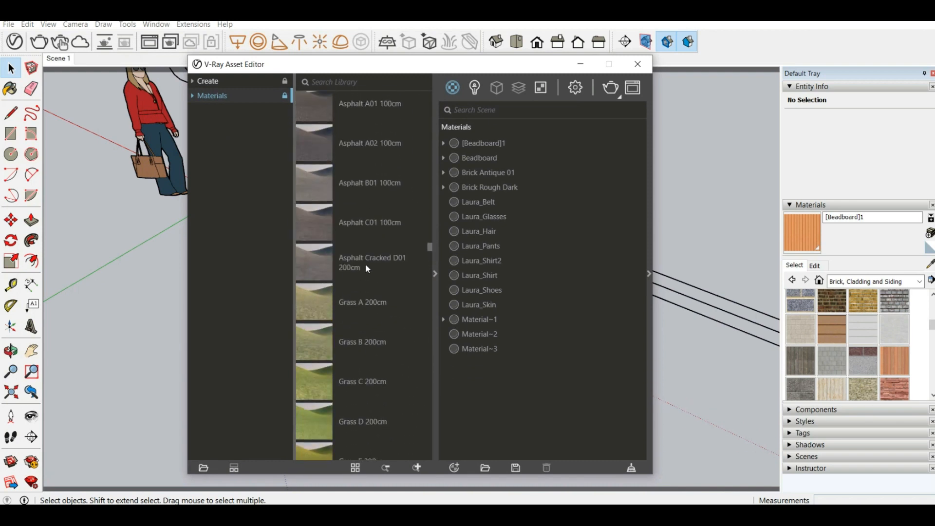
scroll(364, 269, up, 10)
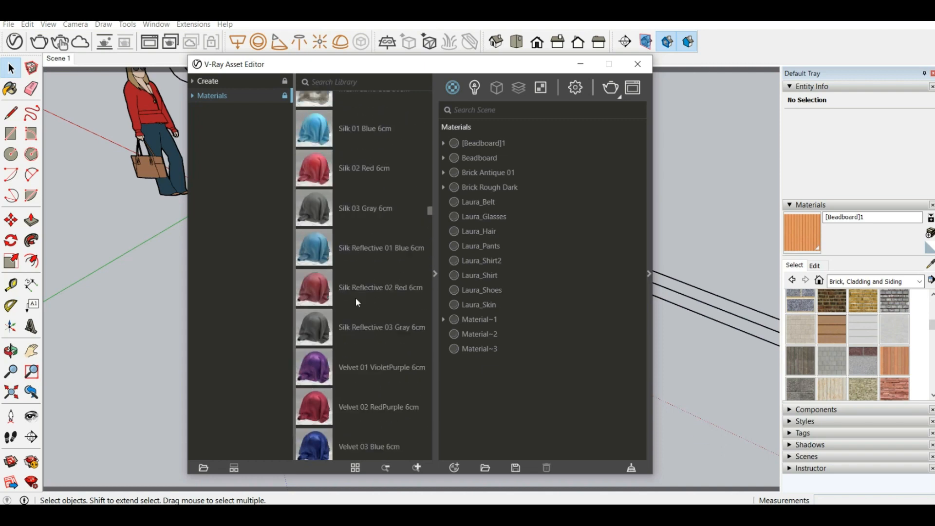
scroll(355, 297, up, 10)
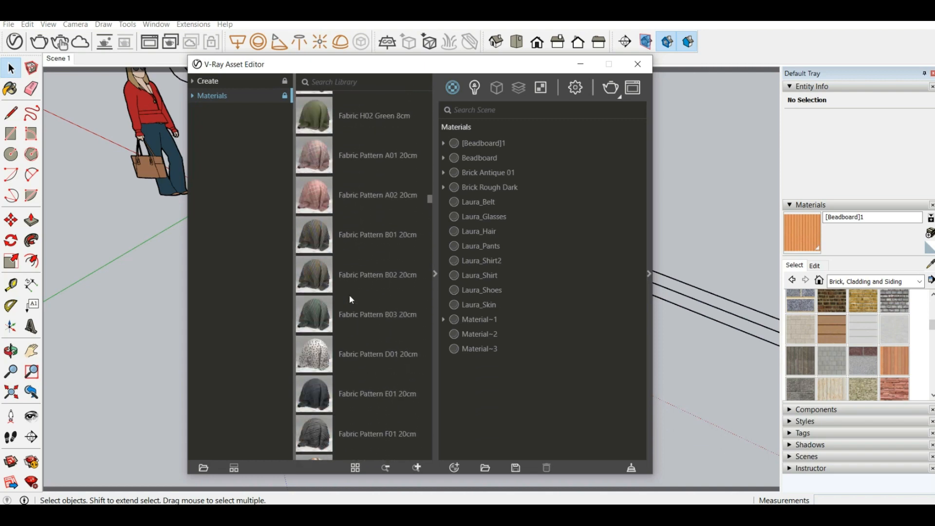
scroll(350, 296, up, 10)
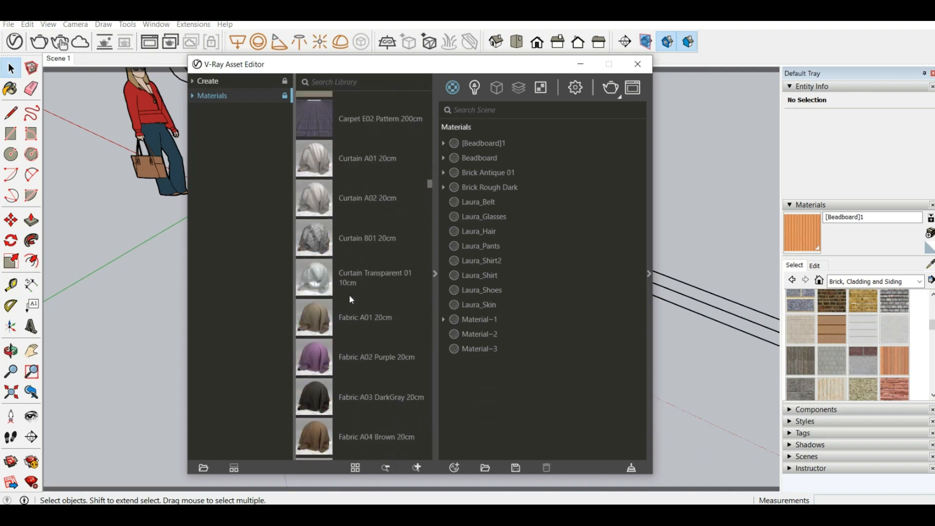
scroll(350, 298, up, 3)
scroll(330, 310, up, 9)
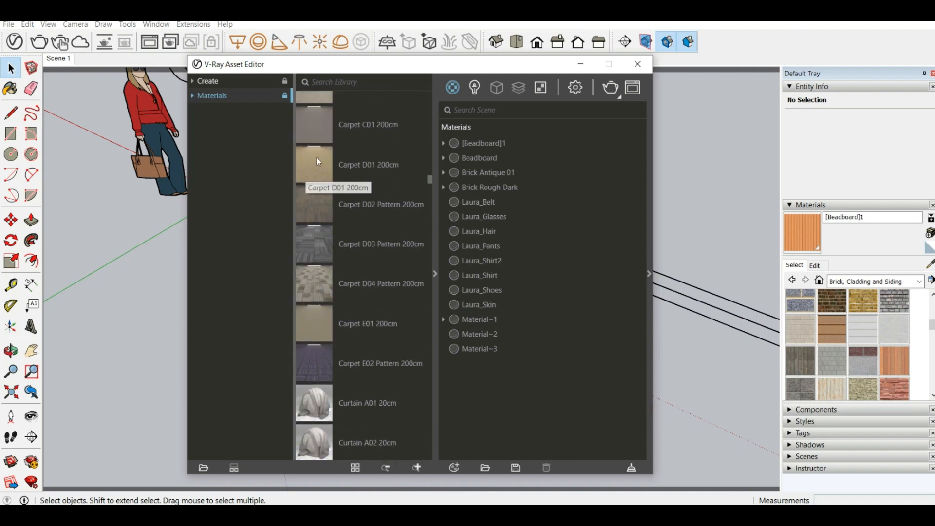
drag(324, 154, 352, 159)
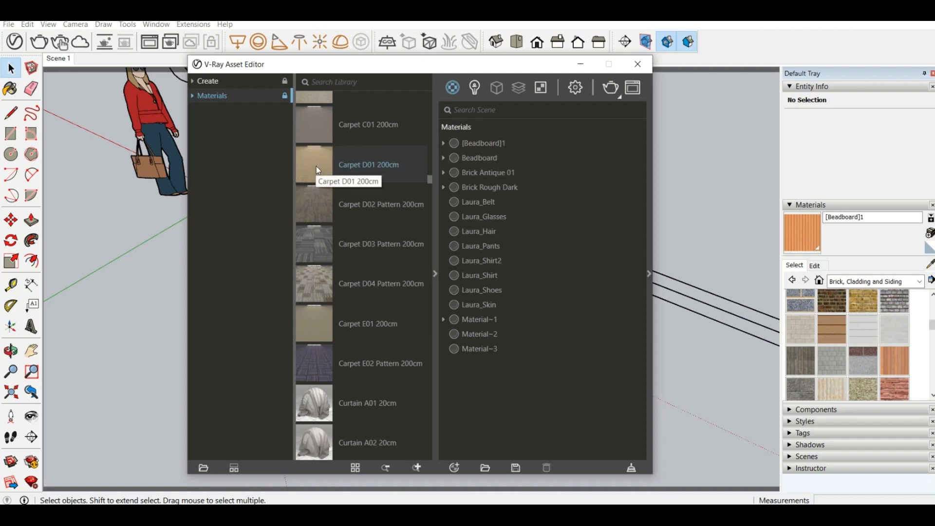
drag(317, 165, 486, 163)
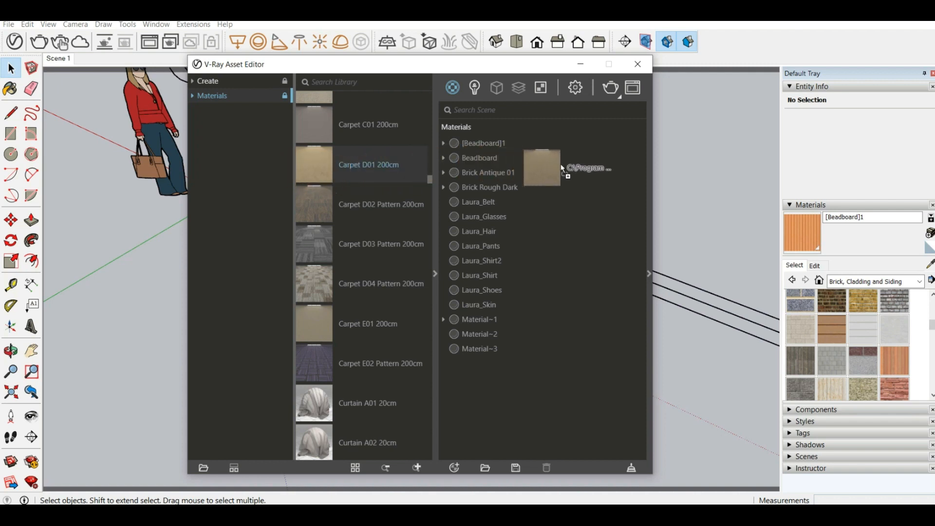
drag(560, 163, 556, 162)
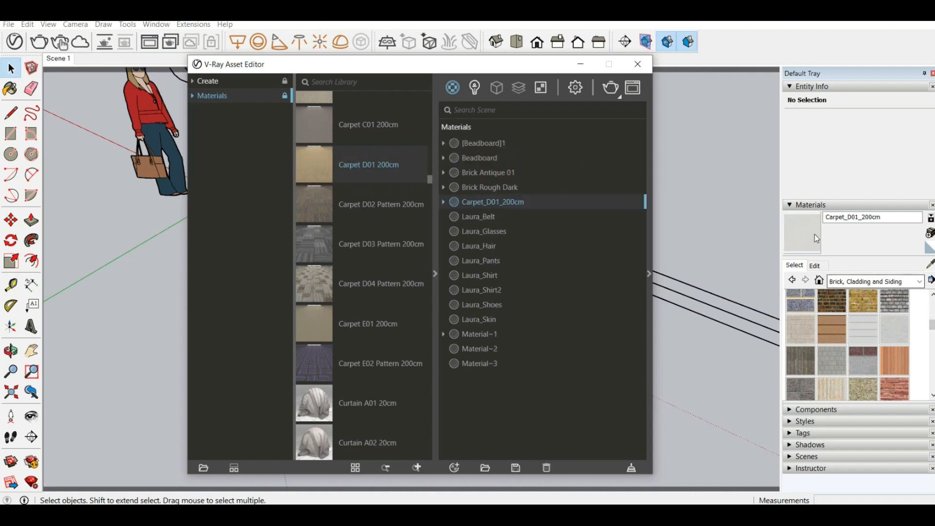
click(581, 63)
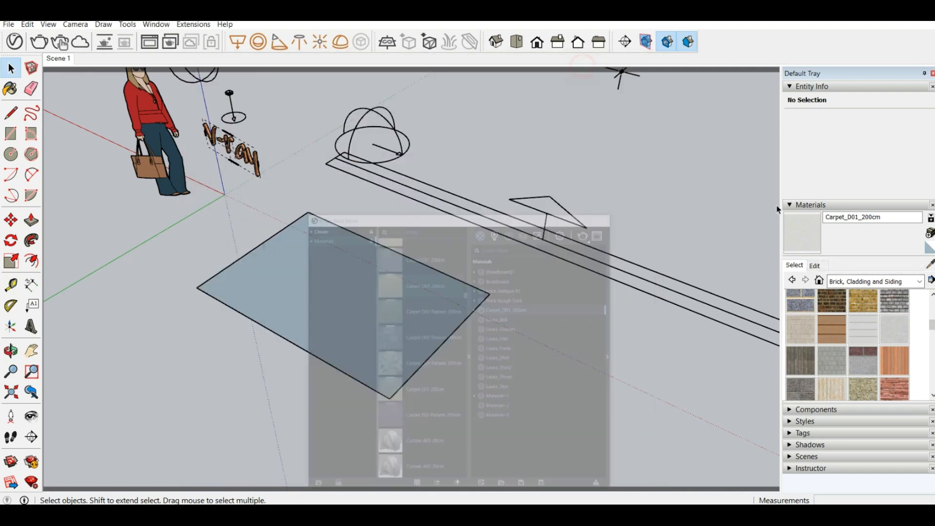
Reverse the ground rectangle's face and paint it with the Carpet_D01_200cm material.
key(b)
right_click(301, 244)
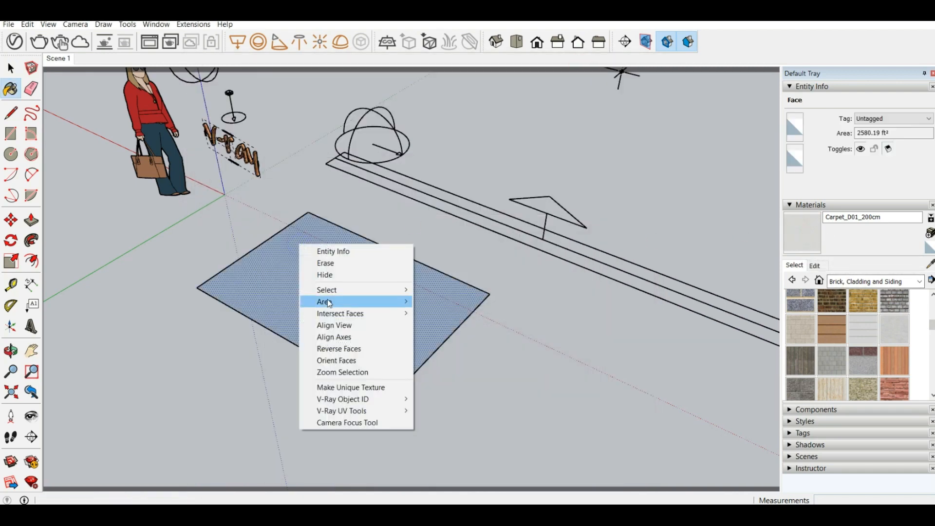
click(339, 349)
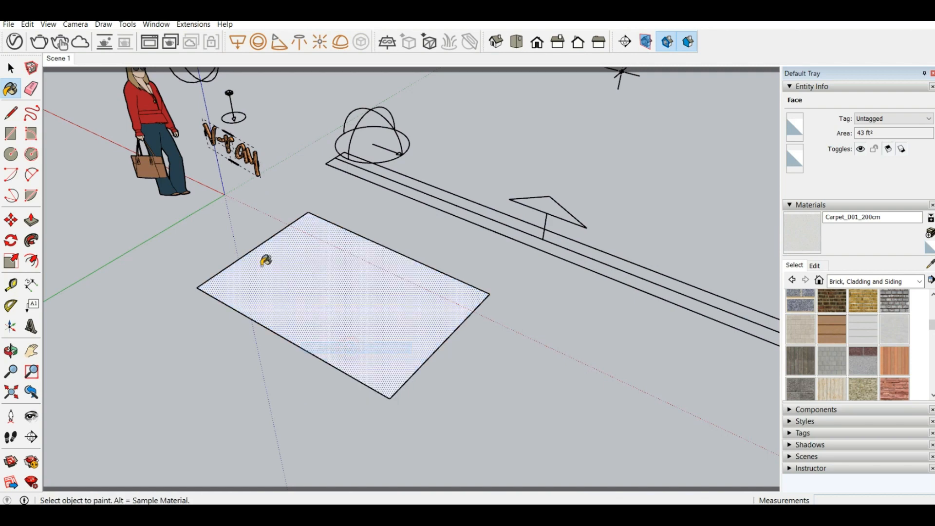
click(288, 272)
scroll(341, 270, up, 3)
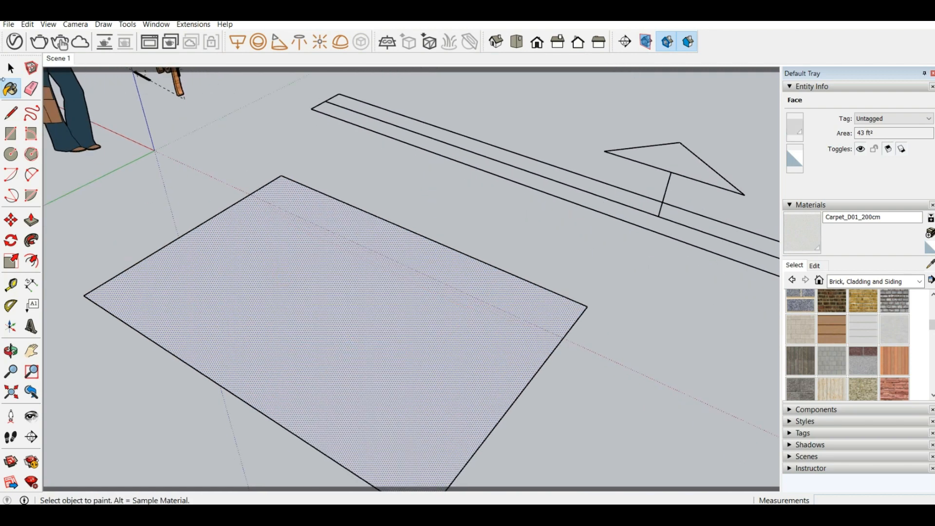
click(10, 68)
click(392, 194)
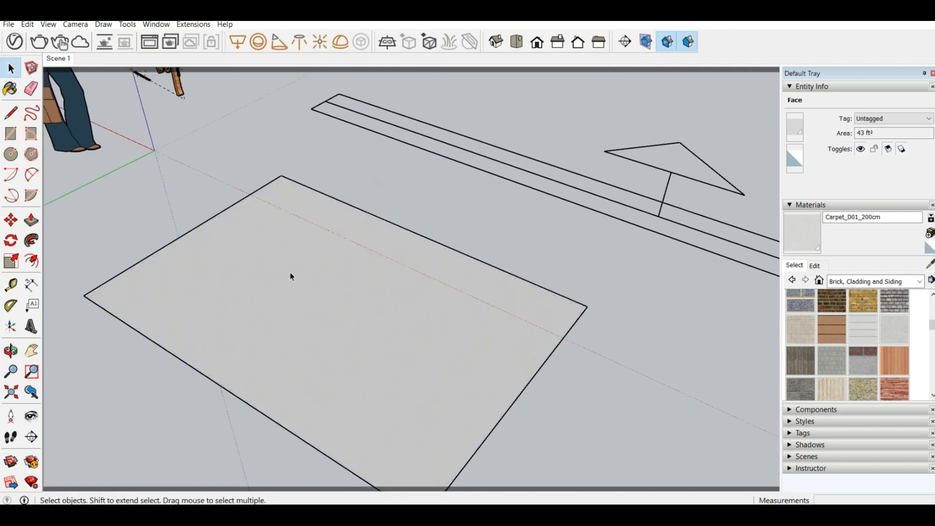
click(292, 274)
click(415, 207)
scroll(472, 270, down, 3)
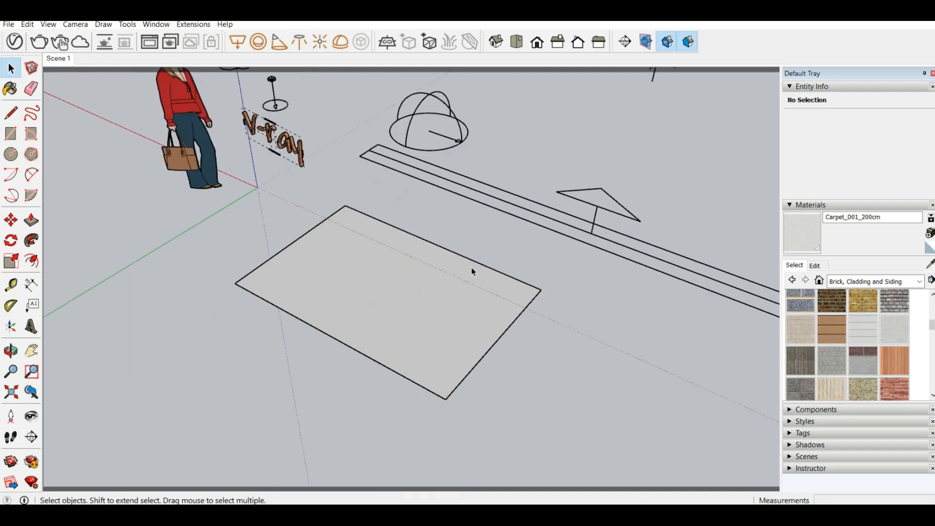
Set the Carpet_D01_200cm texture width to 200cm and close the Asset Editor.
click(814, 265)
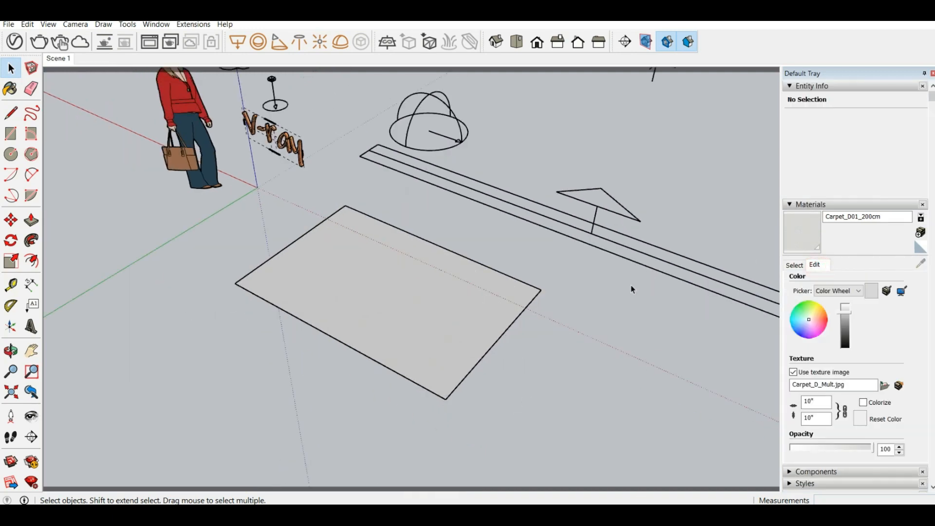
click(14, 41)
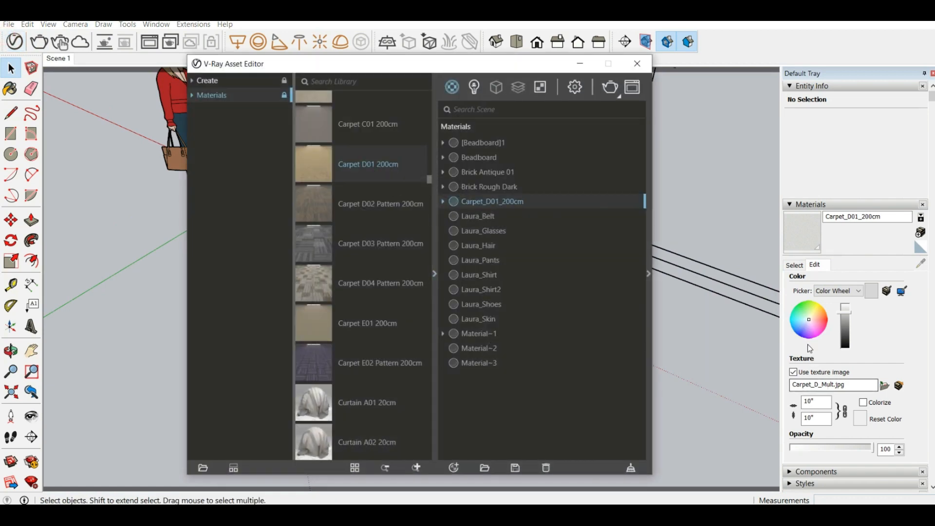
double_click(819, 402)
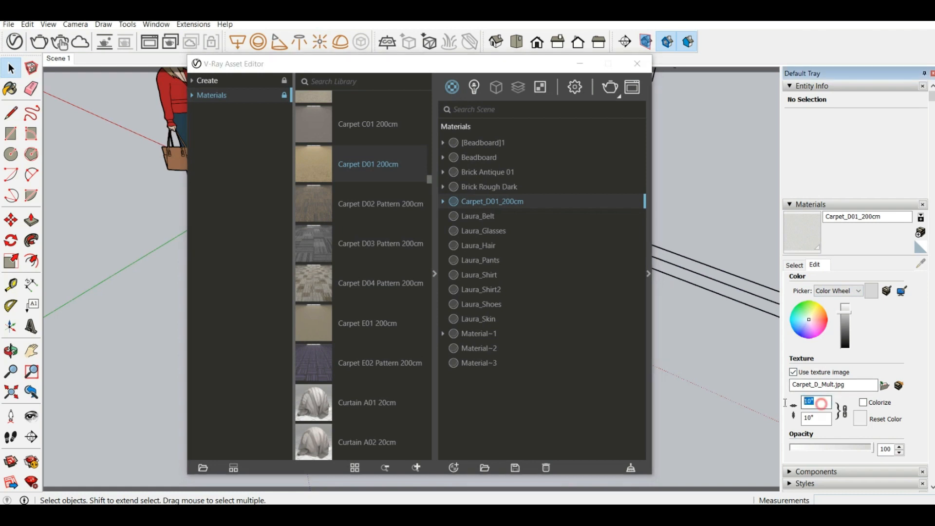
text(200cm)
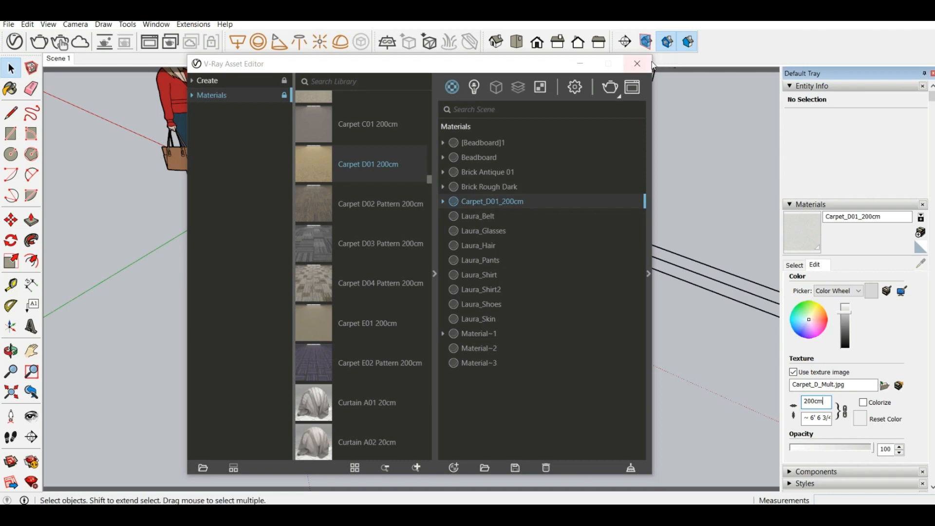
click(637, 63)
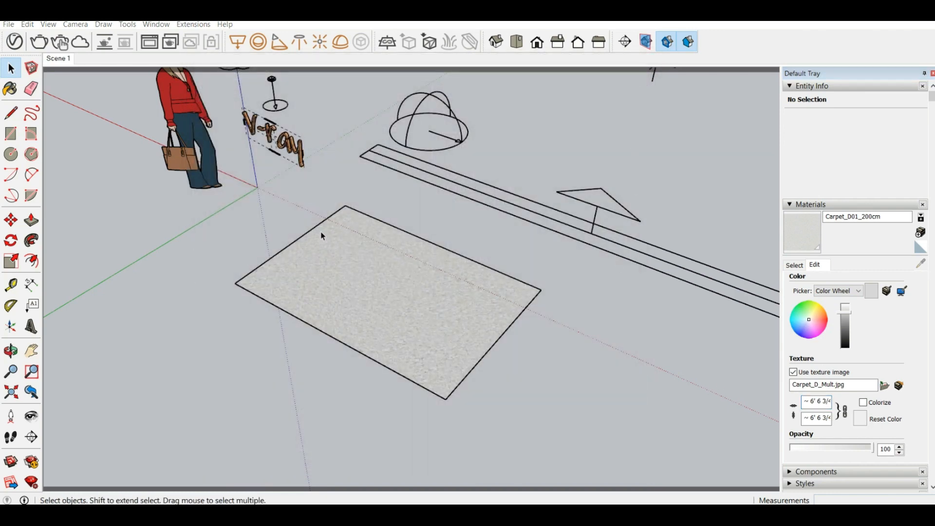
Select the carpet rectangle with its edges and make it a group.
middle_drag(346, 265, 524, 397)
drag(517, 386, 278, 267)
middle_drag(278, 267, 434, 310)
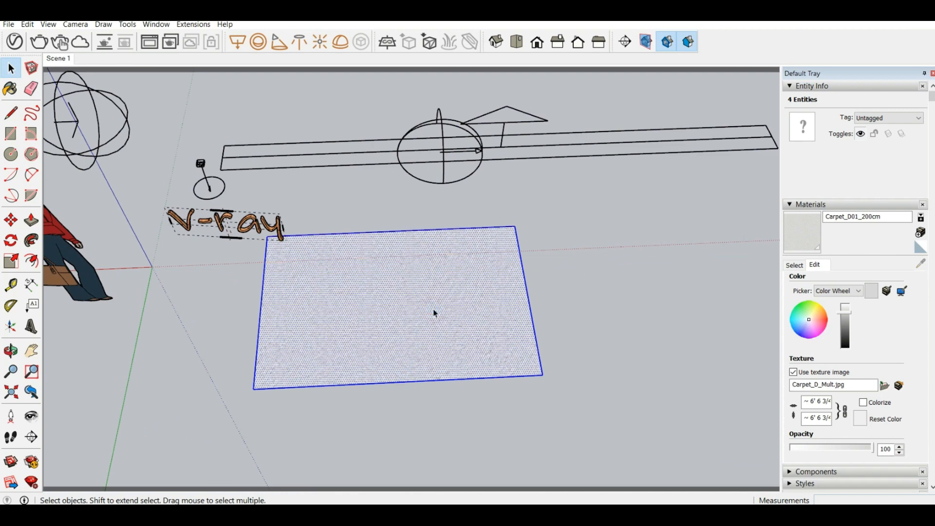
right_click(433, 310)
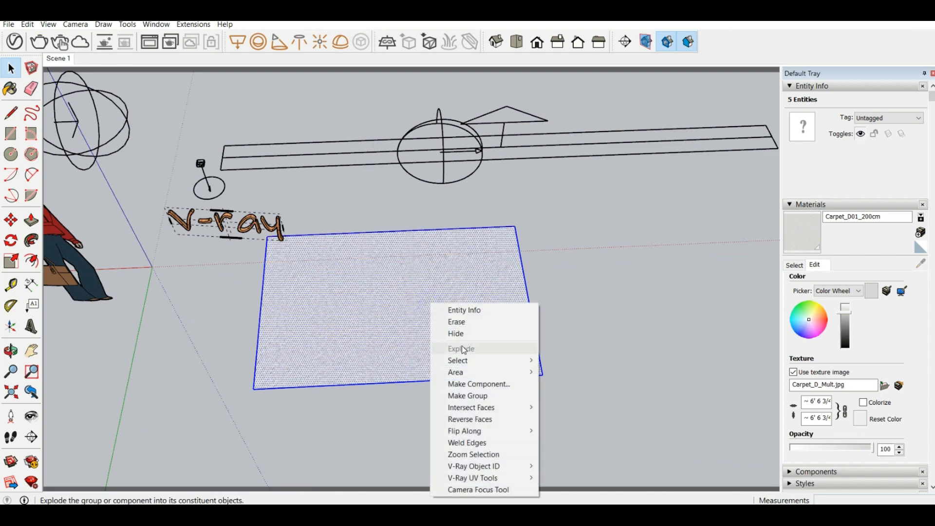
click(476, 396)
middle_drag(466, 359, 407, 309)
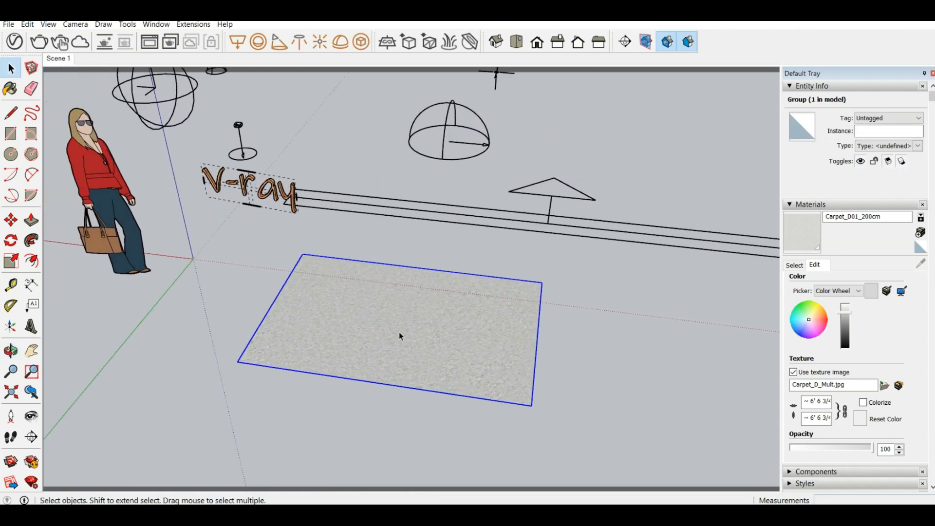
Add V-Ray Fur to the carpet group.
click(450, 44)
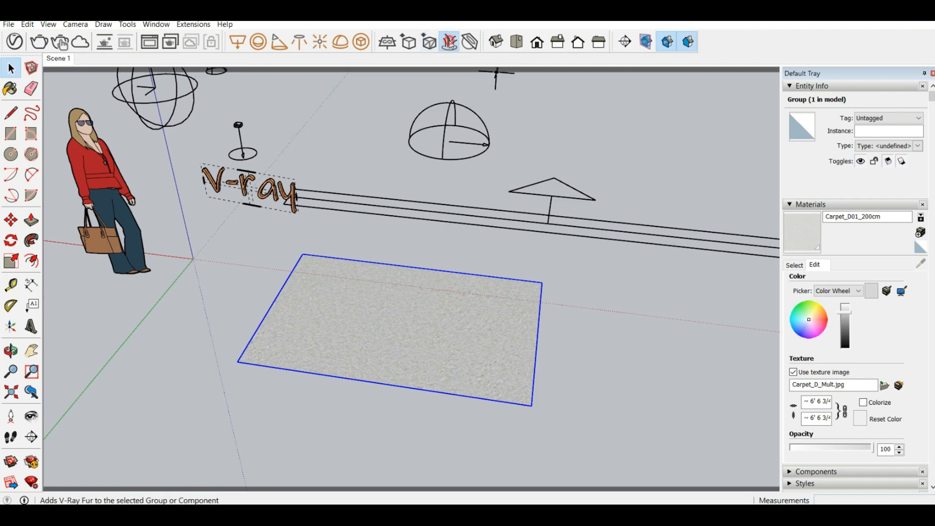
middle_drag(444, 280, 365, 215)
scroll(365, 313, up, 4)
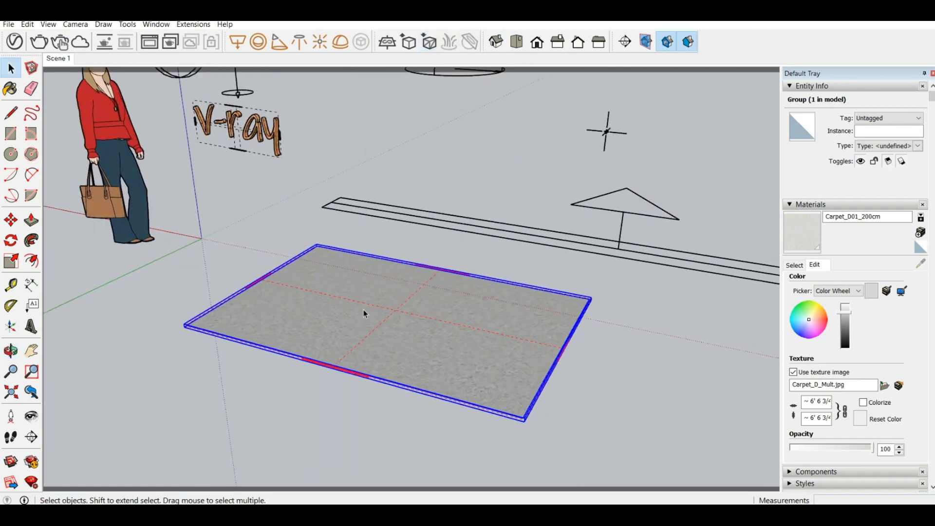
middle_drag(415, 274, 397, 253)
scroll(448, 306, up, 1)
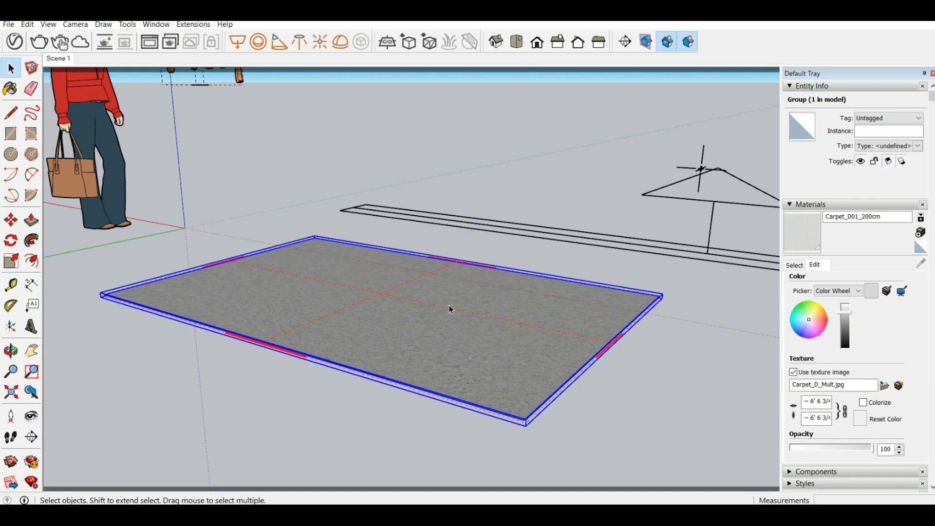
Render the fur-covered carpet from a low viewing angle, then close the frame buffer.
scroll(519, 181, up, 2)
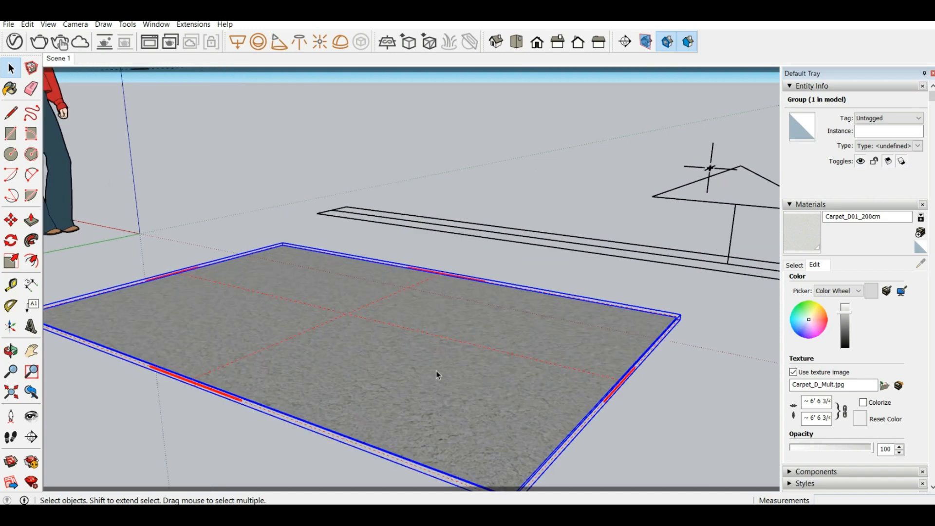
scroll(436, 372, down, 3)
mouse_move(436, 372)
middle_down()
mouse_move(428, 324)
mouse_move(405, 305)
middle_up()
scroll(417, 308, up, 1)
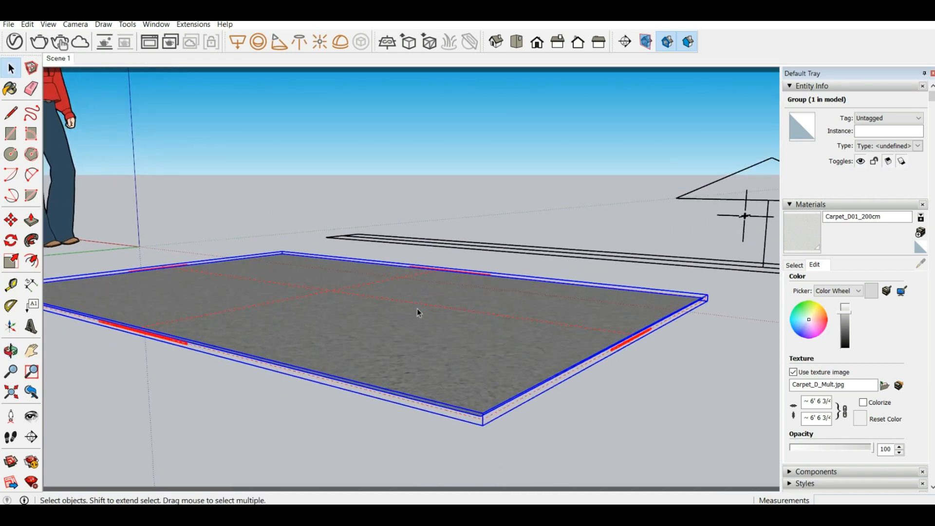
middle_drag(346, 288, 353, 266)
click(39, 42)
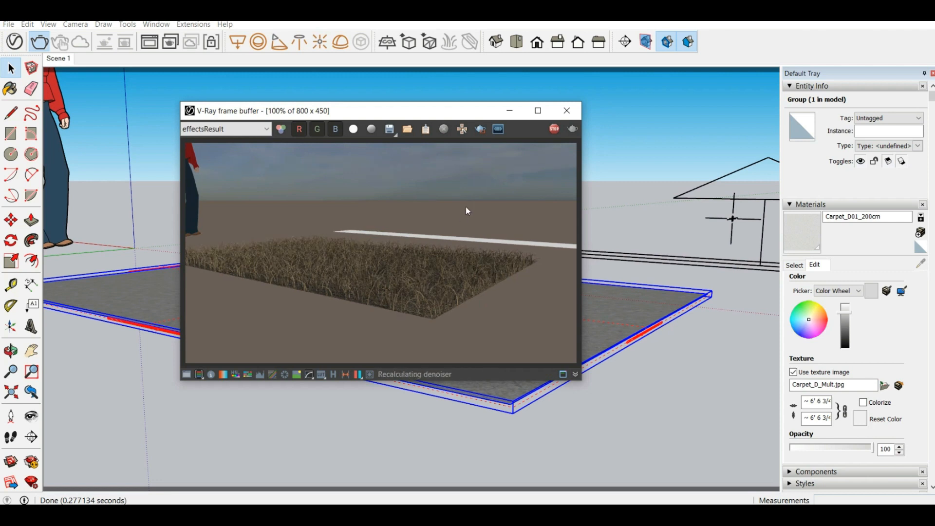
click(566, 110)
Render the view showing the v-ray text beside the woman and the carpet, then close the frame buffer.
scroll(547, 192, down, 4)
mouse_move(547, 192)
middle_down()
mouse_move(466, 203)
mouse_move(530, 162)
middle_up()
scroll(412, 95, up, 3)
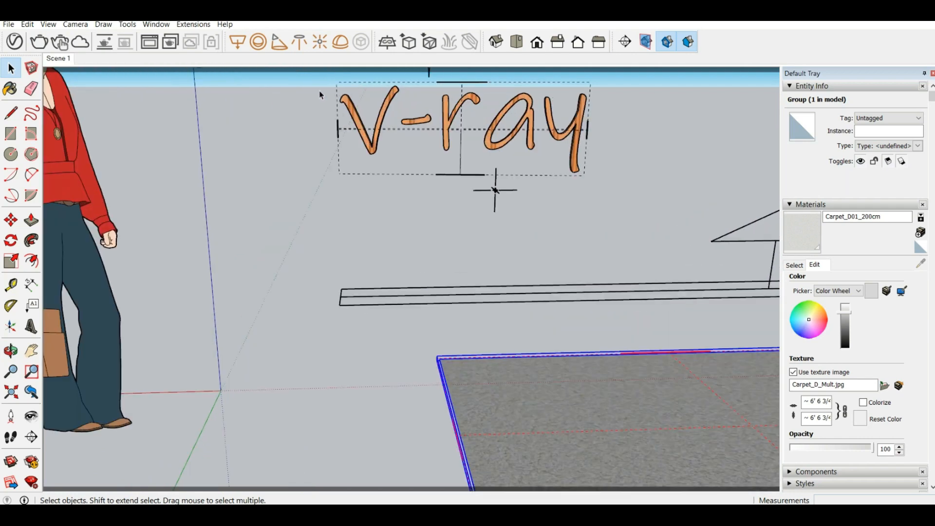
click(40, 42)
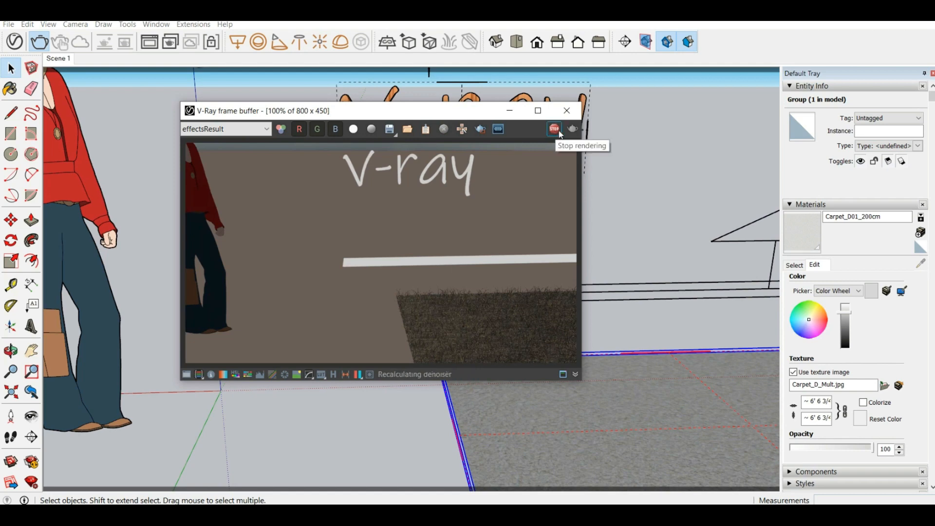
click(566, 110)
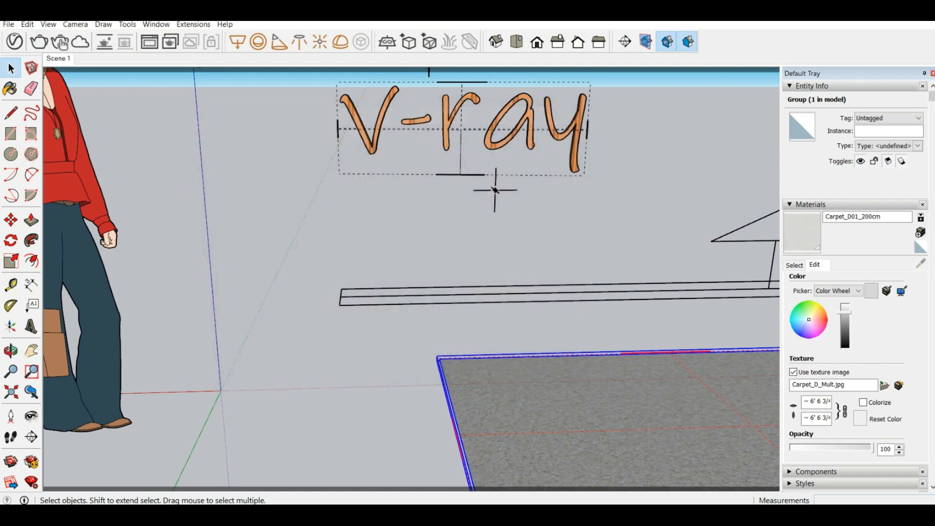
Open the V-Ray Asset Editor on its lights, collapse the material library and move the editor clear of part of the model.
click(15, 41)
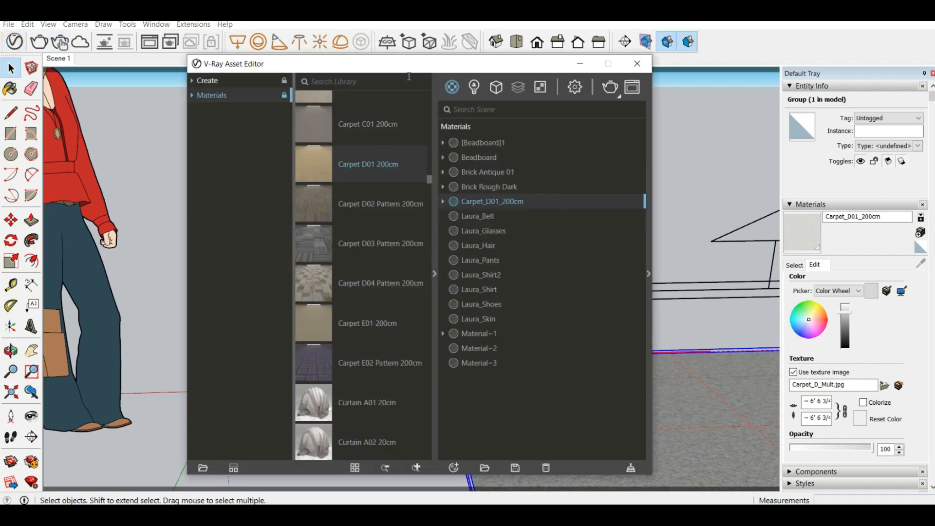
click(474, 86)
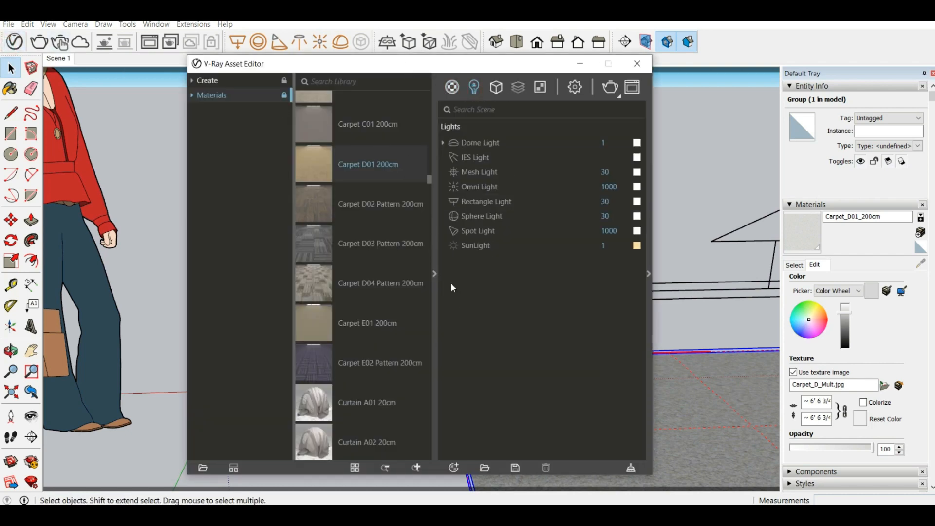
scroll(430, 276, down, 5)
click(435, 276)
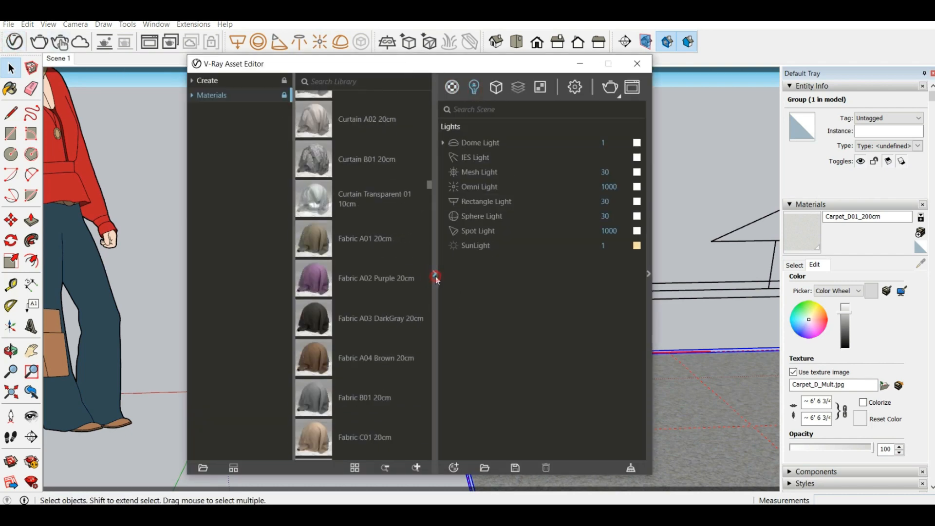
drag(480, 68, 275, 52)
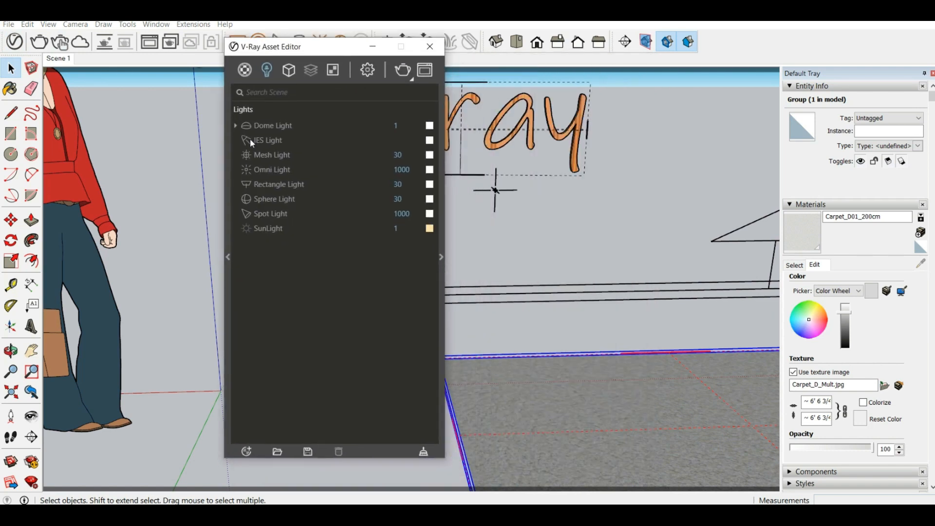
Rename the Mesh Light as vray.
click(277, 157)
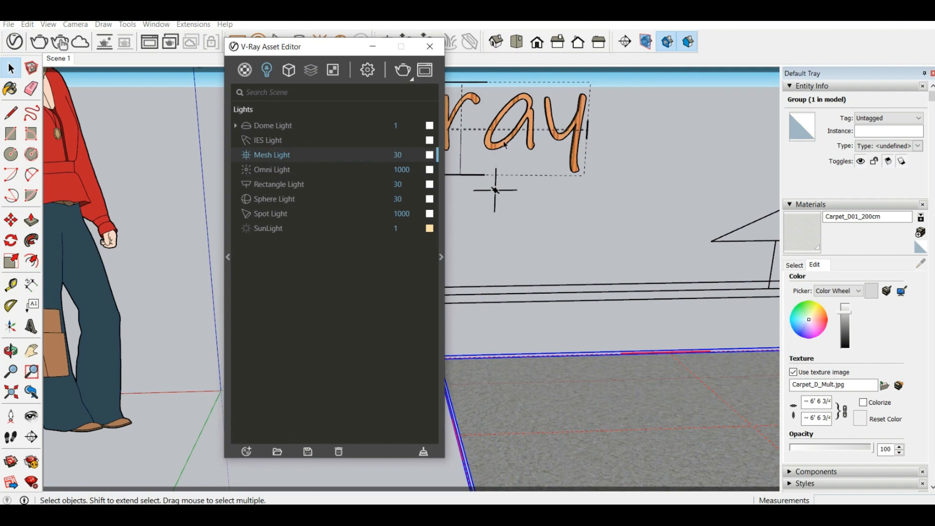
click(289, 158)
drag(299, 157, 233, 161)
key(BackSpace)
text(vary)
text(ray)
key(Return)
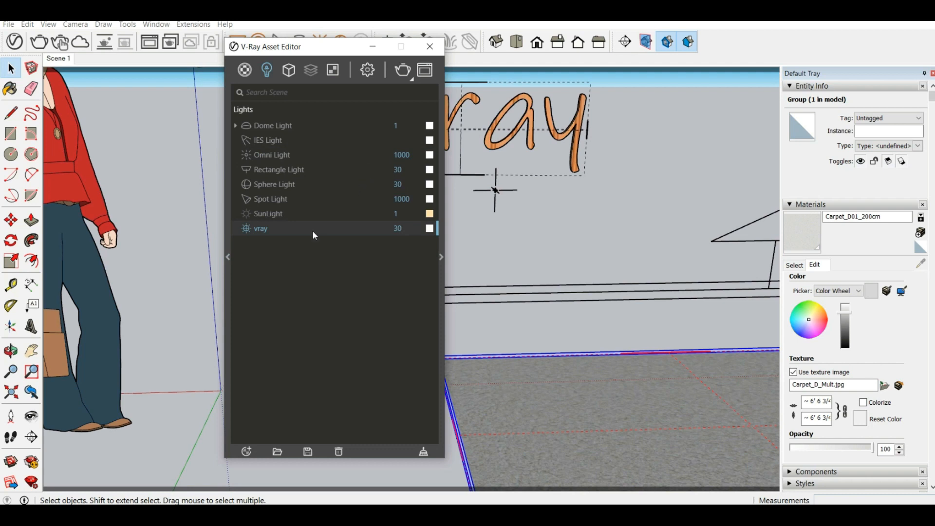
Set the vray mesh light's color to the saved blue swatch and its intensity to 80.
click(429, 229)
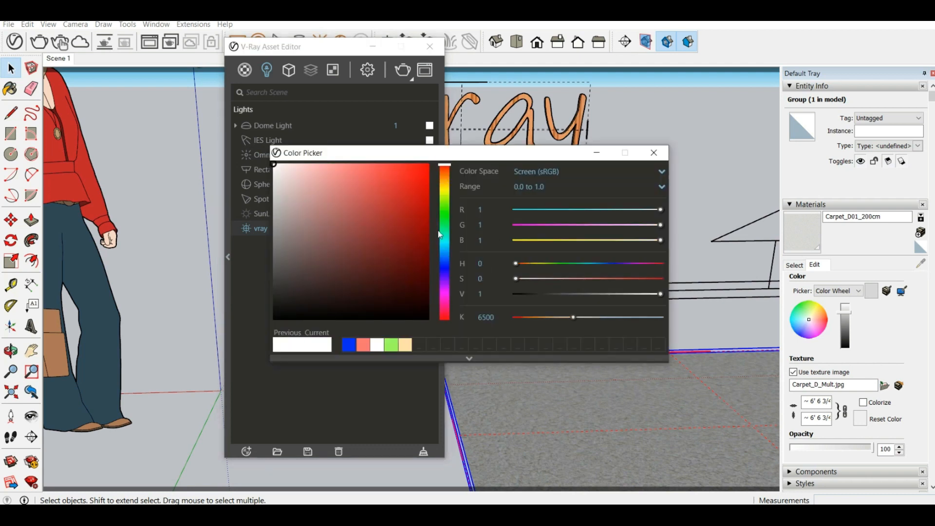
click(349, 345)
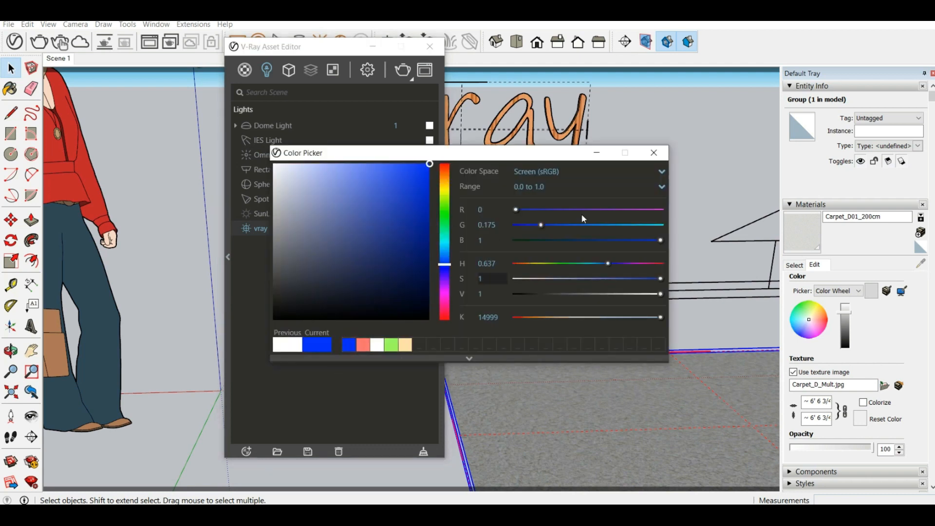
click(653, 153)
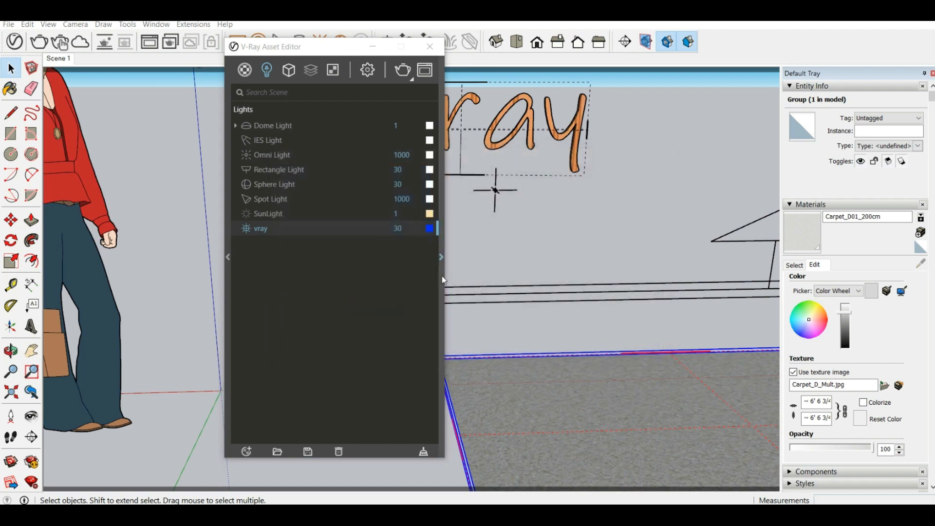
click(411, 229)
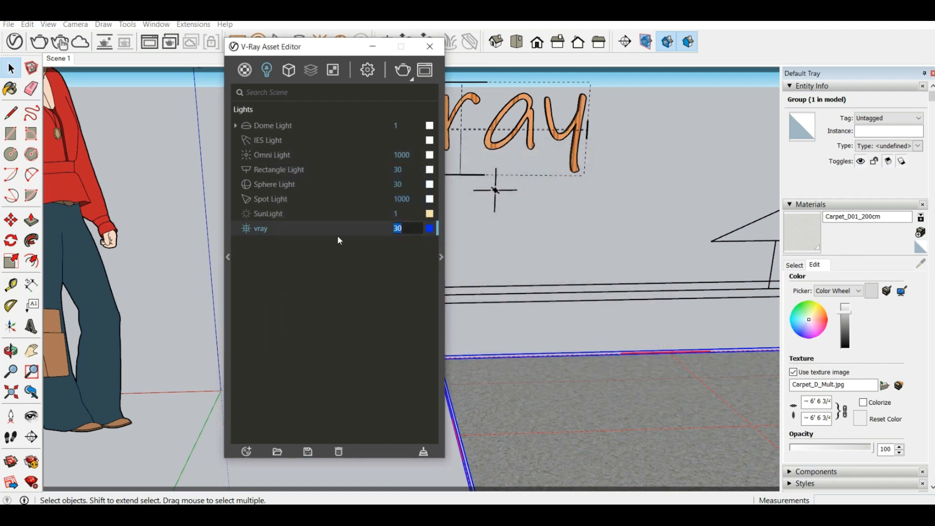
text(80)
key(Return)
Set the IES Light's color to the saved pale orange swatch.
click(344, 141)
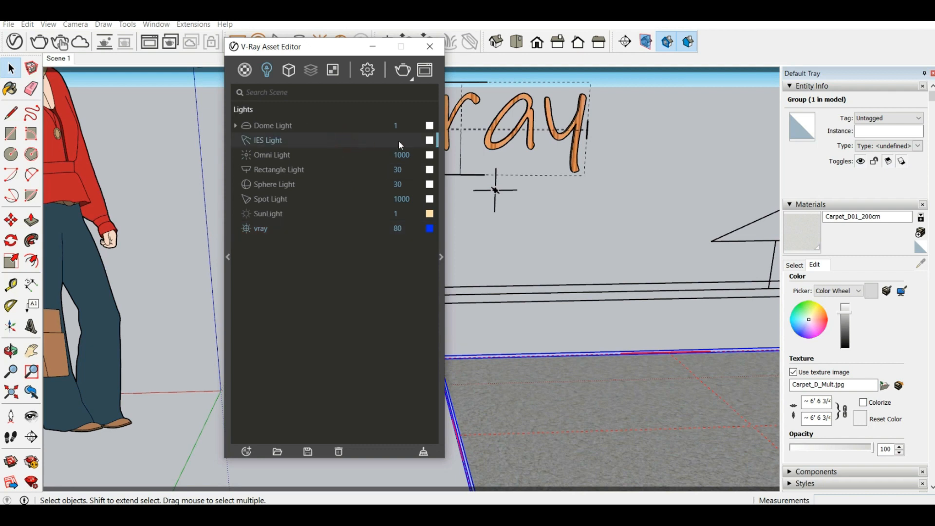
click(430, 140)
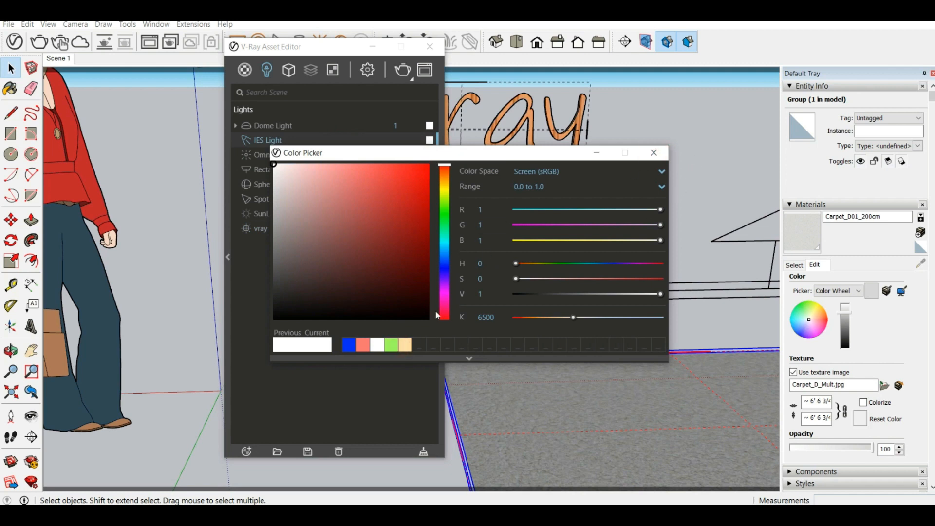
click(406, 345)
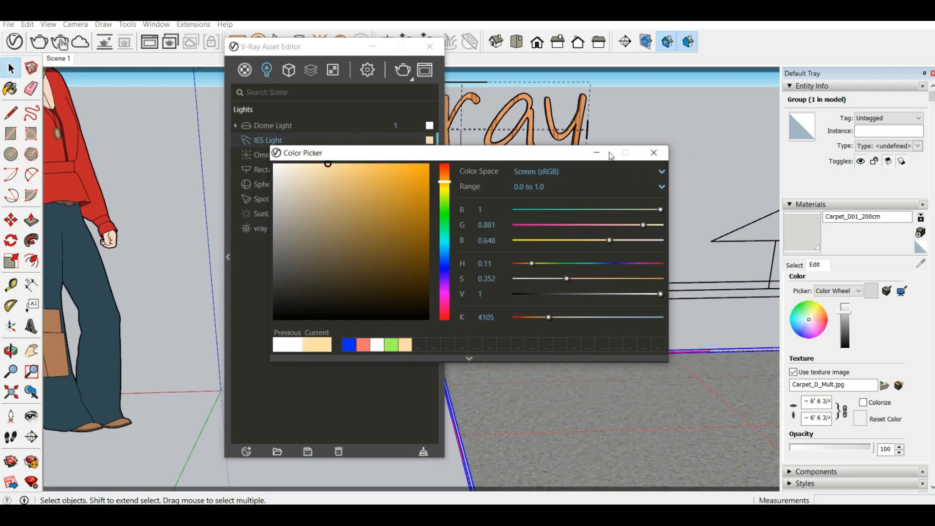
click(653, 152)
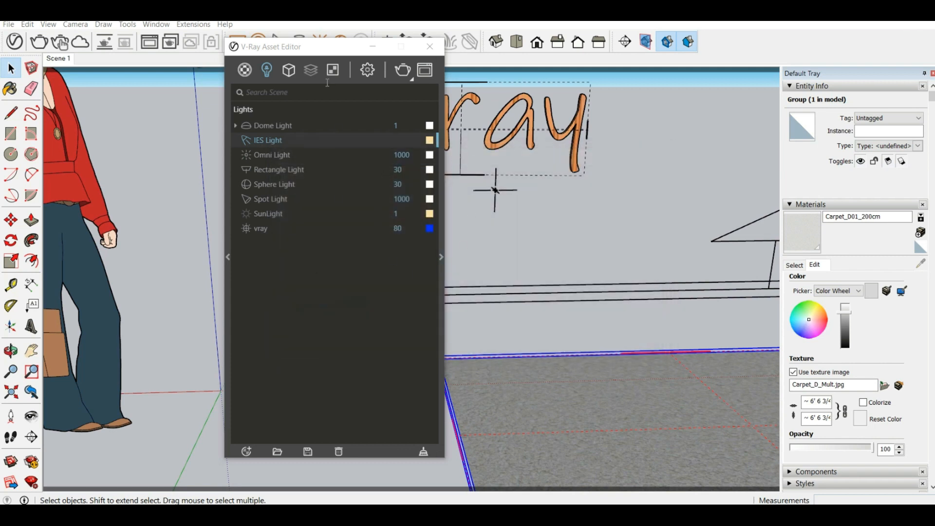
Render the scene to check the recolored v-ray text at 100% zoom, then stop the rendering and close the frame buffer.
click(403, 70)
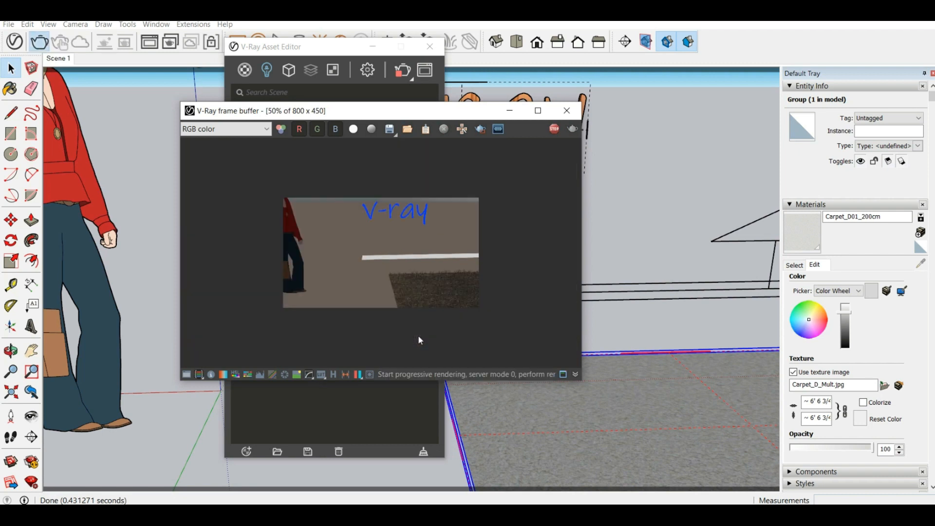
double_click(397, 215)
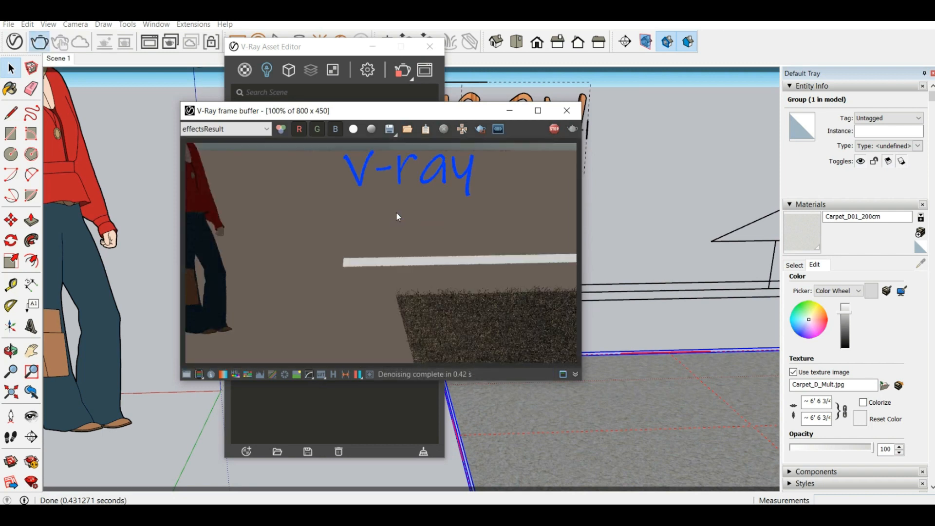
click(554, 130)
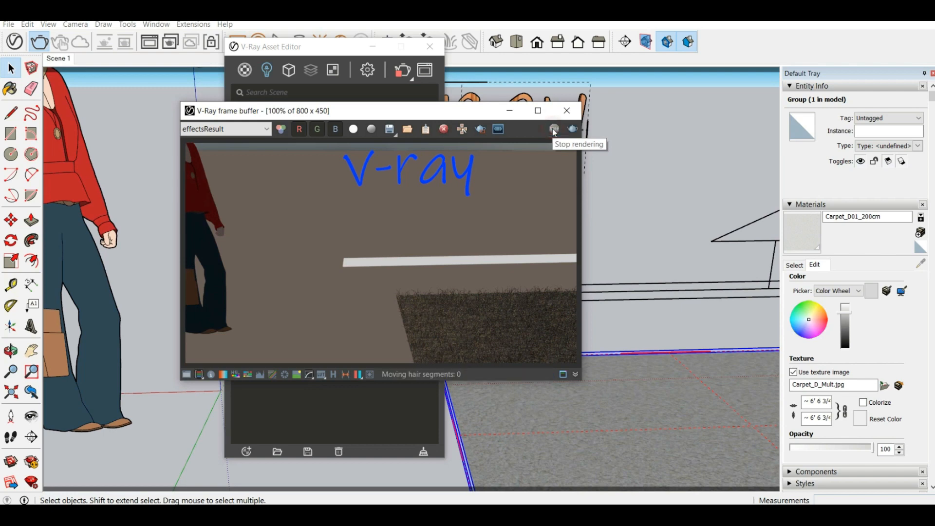
click(566, 110)
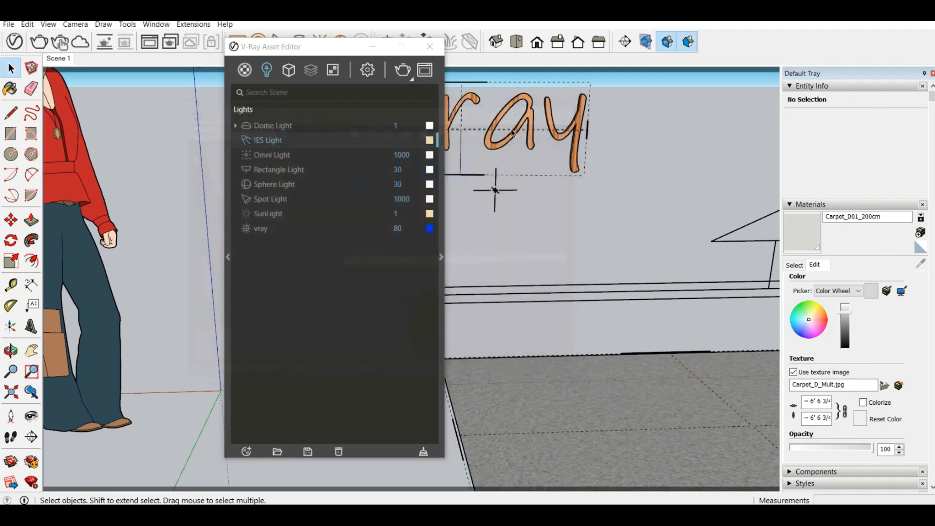
Expand the Rectangle Light's settings and turn on its Invisible option.
click(273, 169)
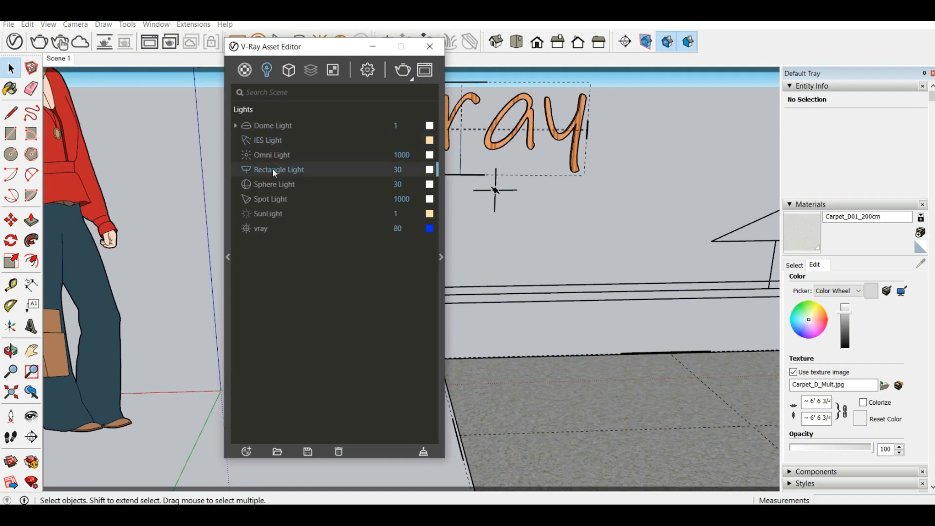
click(441, 256)
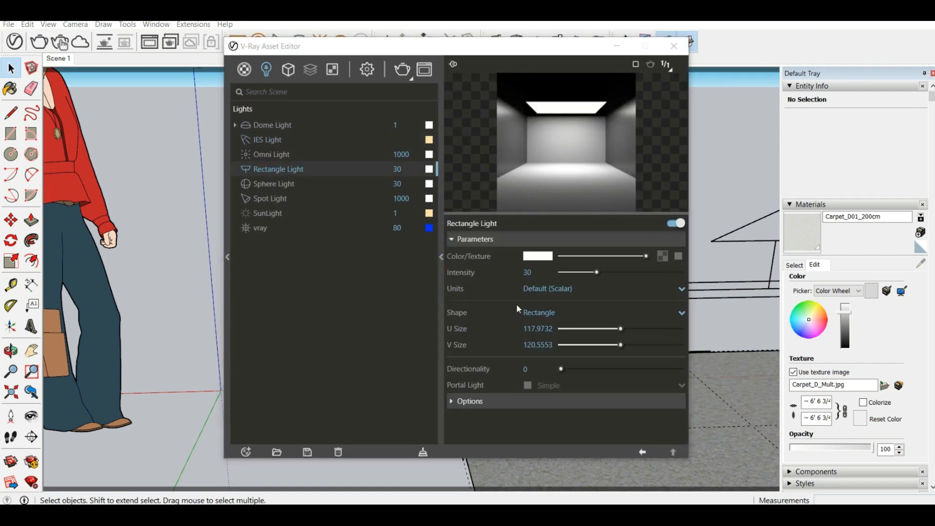
click(545, 399)
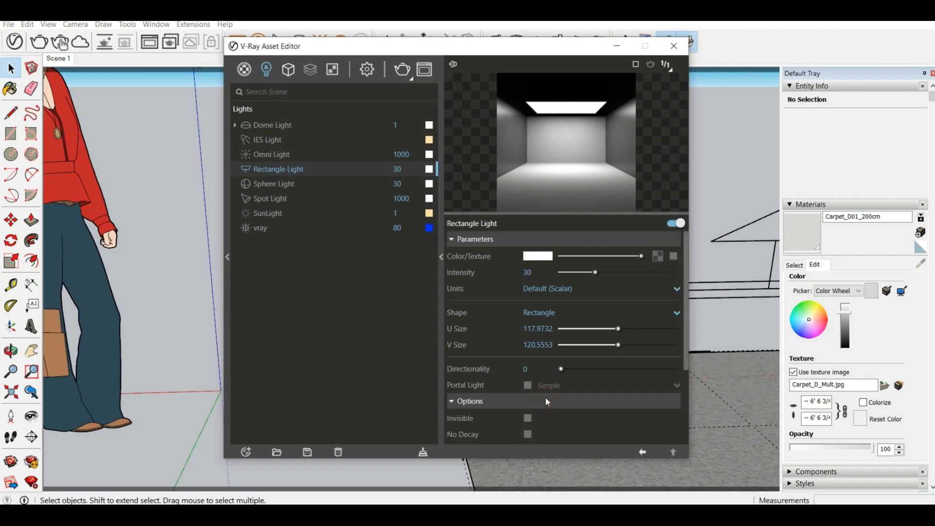
scroll(535, 402, down, 3)
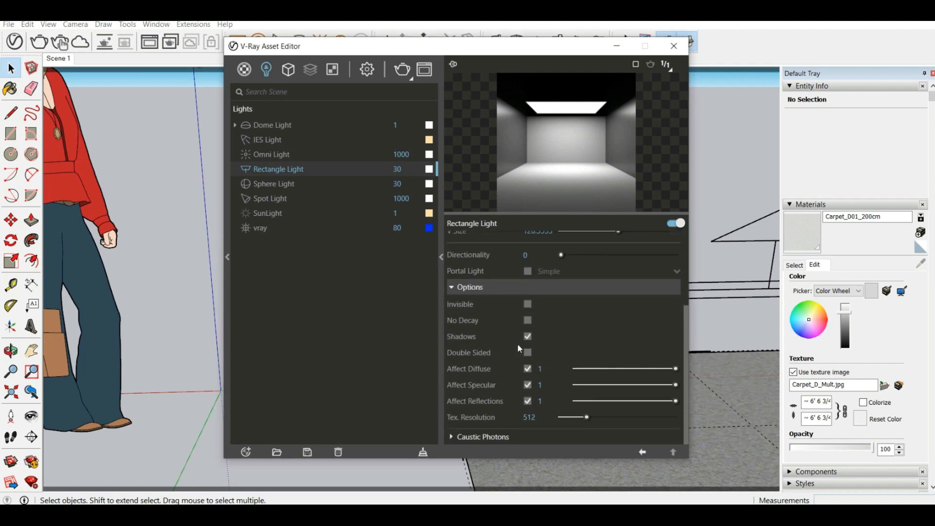
click(527, 304)
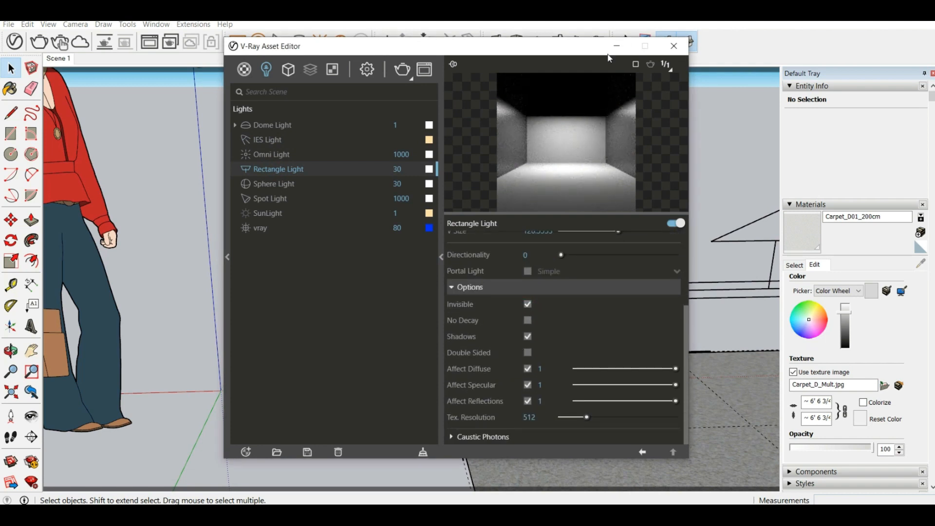
Toggle the Rectangle Light's Invisible option to compare its preview, leave it turned off, and close the V-Ray Asset Editor.
click(528, 303)
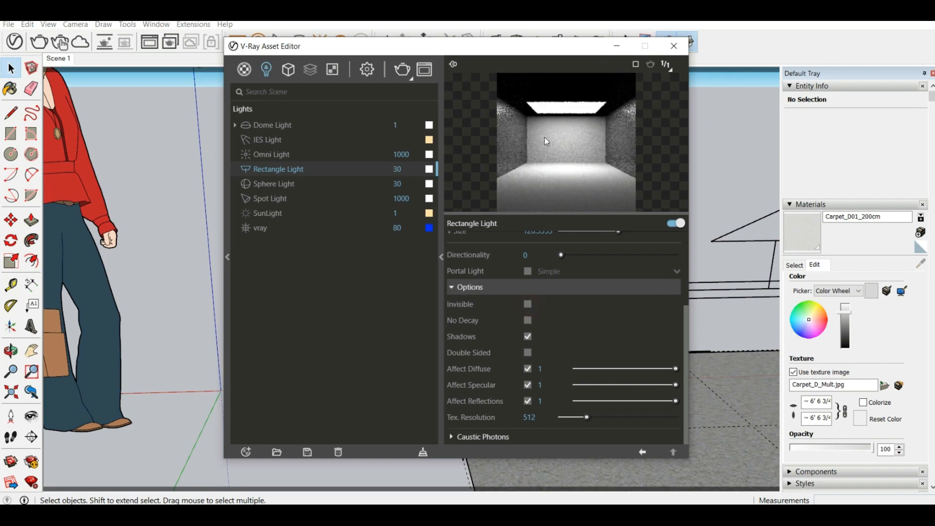
click(527, 304)
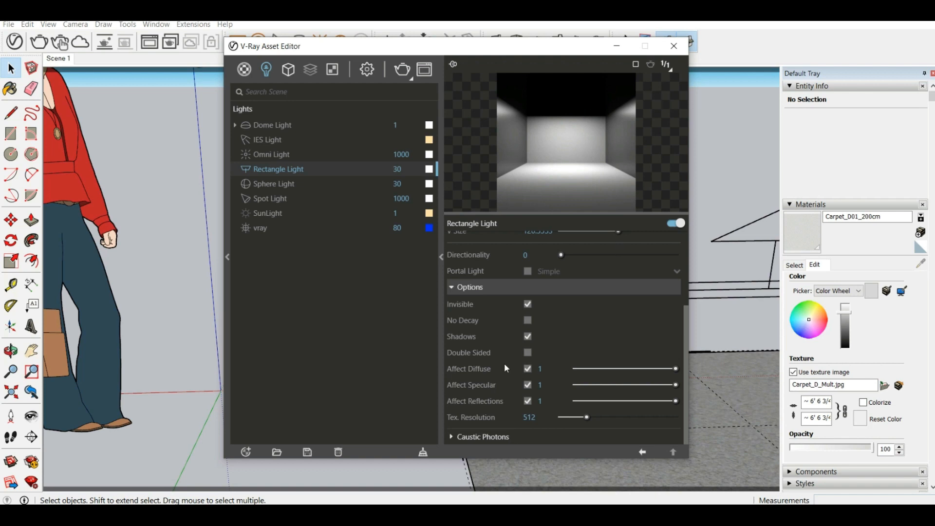
click(528, 305)
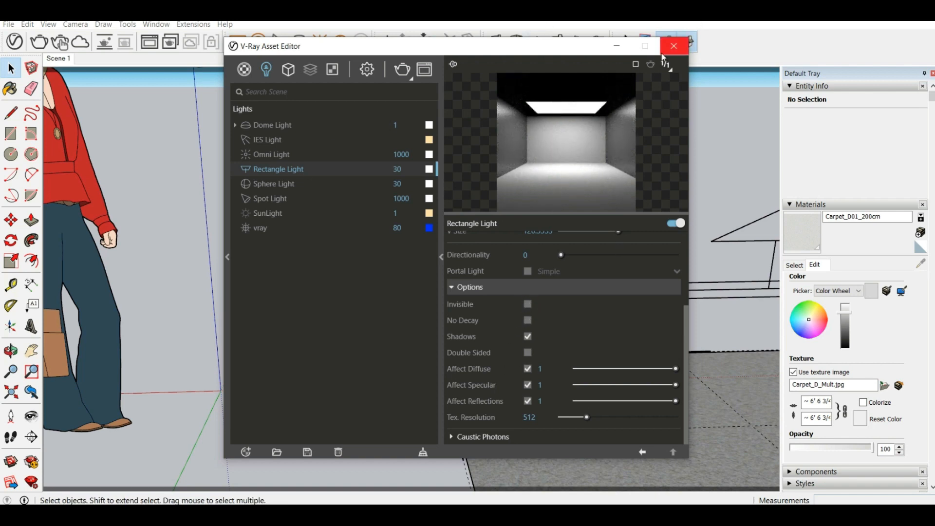
click(674, 46)
View the model from the standard Iso, Top, Front, Right, Back and Left camera positions.
middle_drag(472, 157, 416, 194)
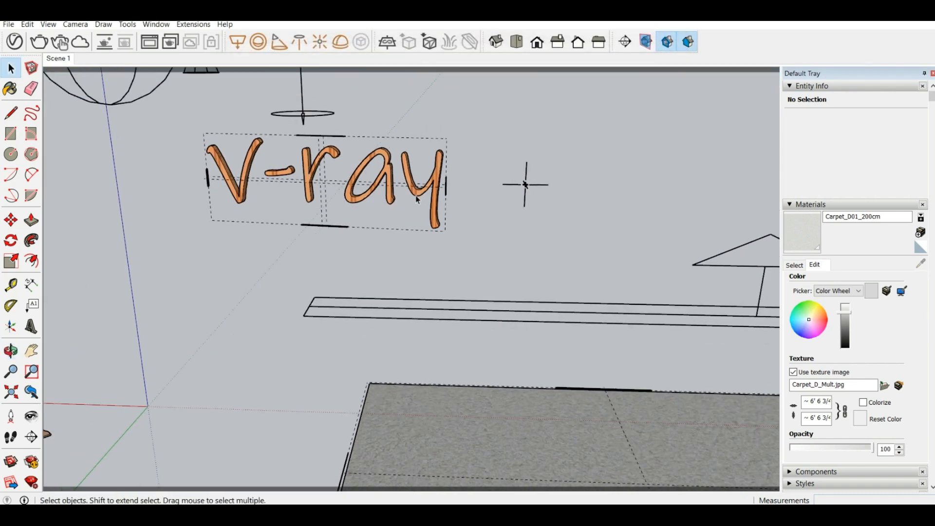
click(496, 43)
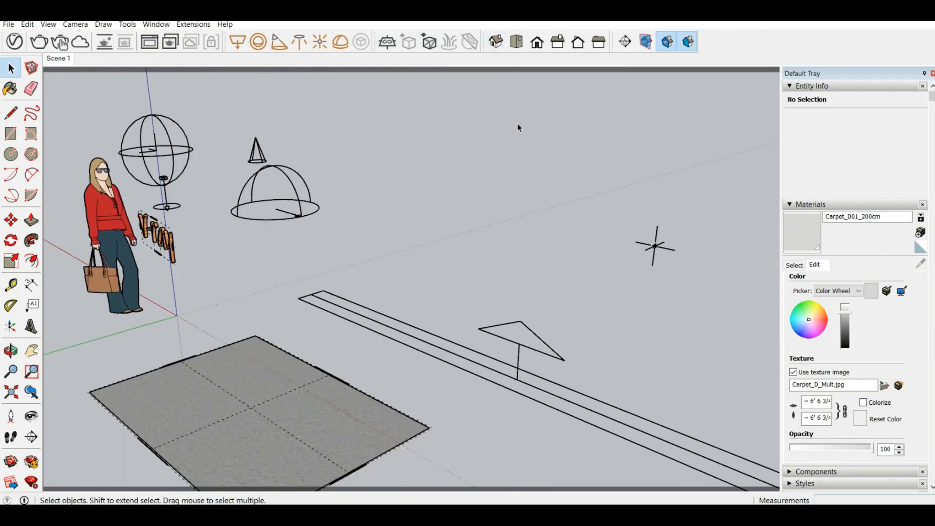
click(518, 43)
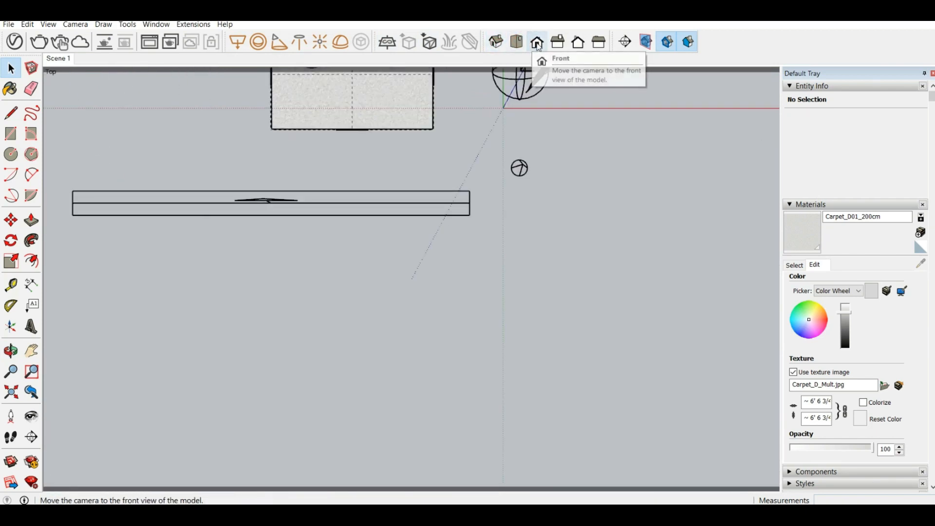
click(538, 43)
click(560, 43)
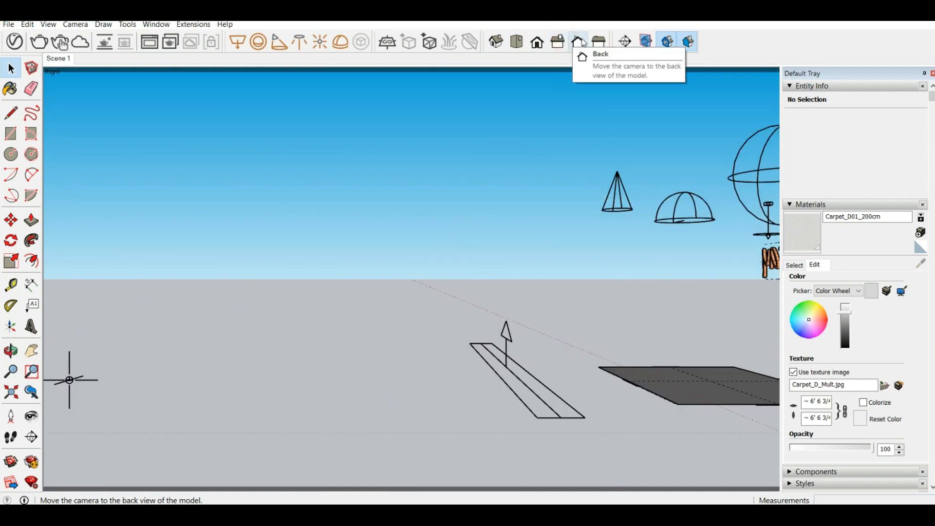
click(578, 43)
click(598, 43)
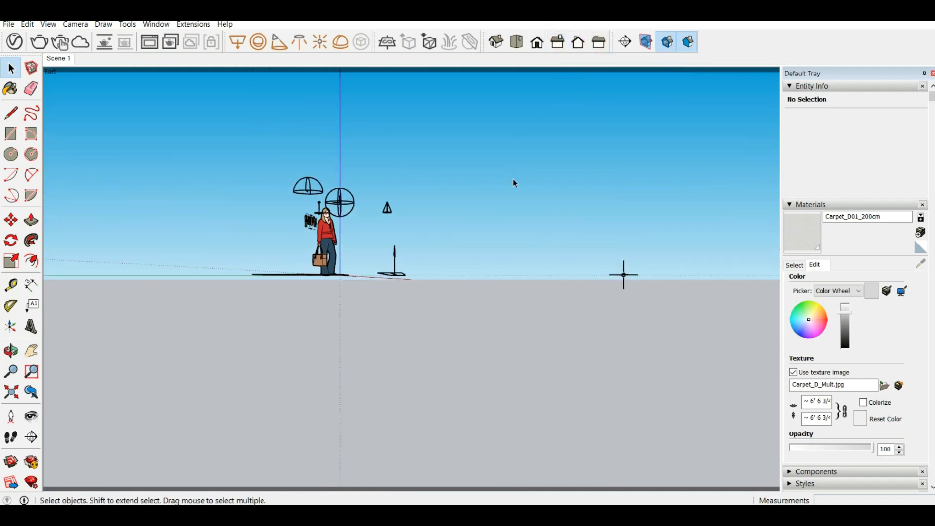
Place a horizontal section plane near the woman figure, accepting the default name Section 1 and symbol 1.
middle_drag(514, 181, 336, 295)
click(628, 43)
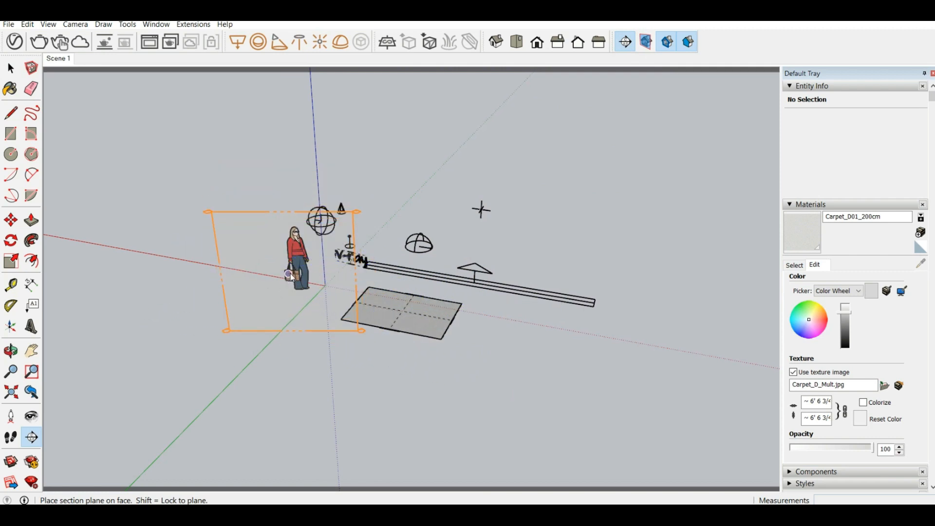
click(281, 304)
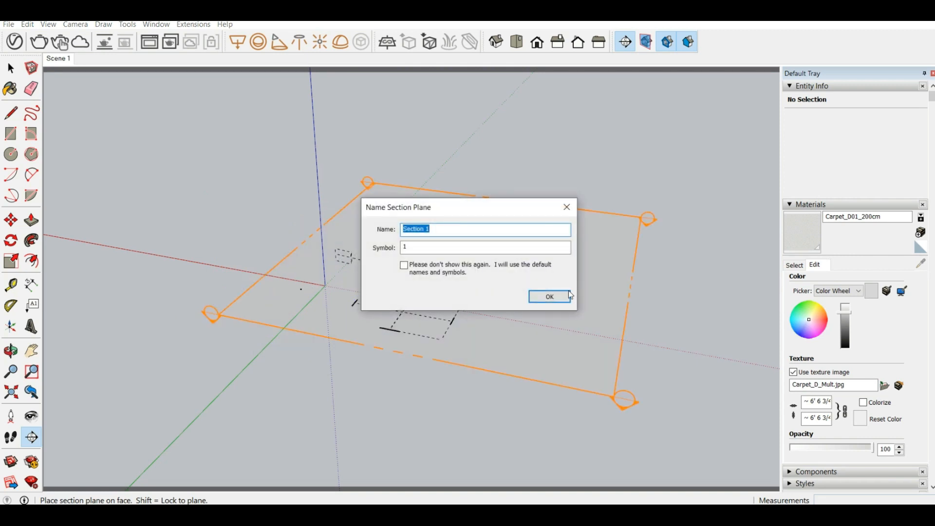
click(555, 302)
Raise the section plane about 4' 1 5/8" so it cuts through the figure and v-ray text, and inspect the cut.
middle_drag(555, 302, 410, 225)
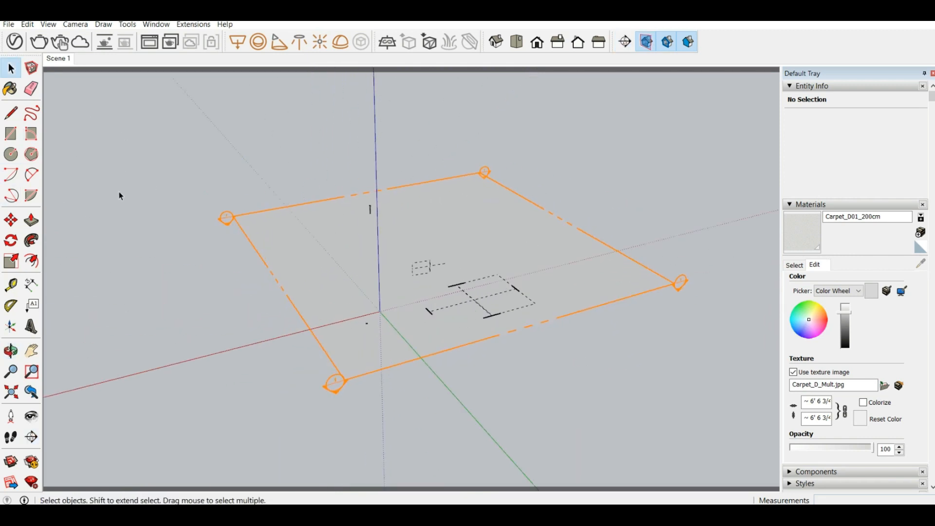
click(10, 220)
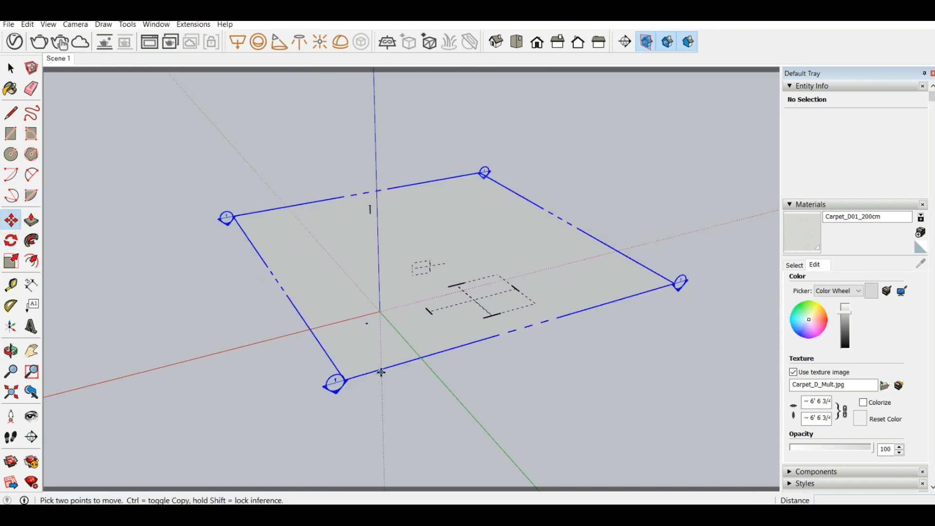
middle_drag(381, 372, 355, 345)
click(325, 358)
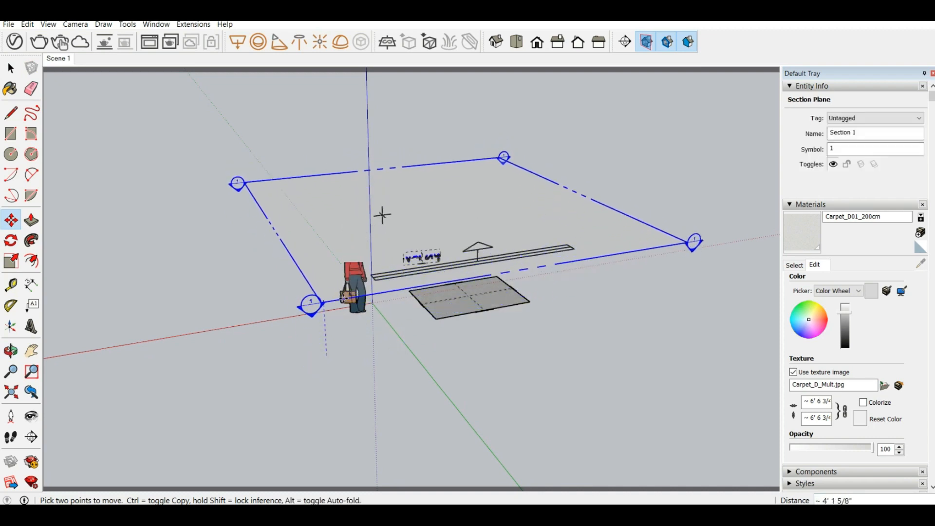
click(383, 213)
middle_drag(382, 213, 261, 249)
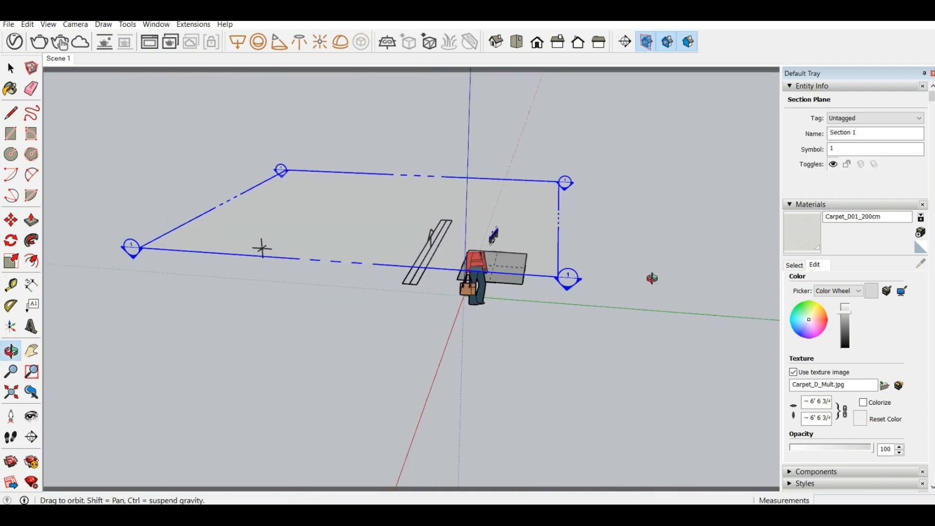
scroll(497, 237, up, 6)
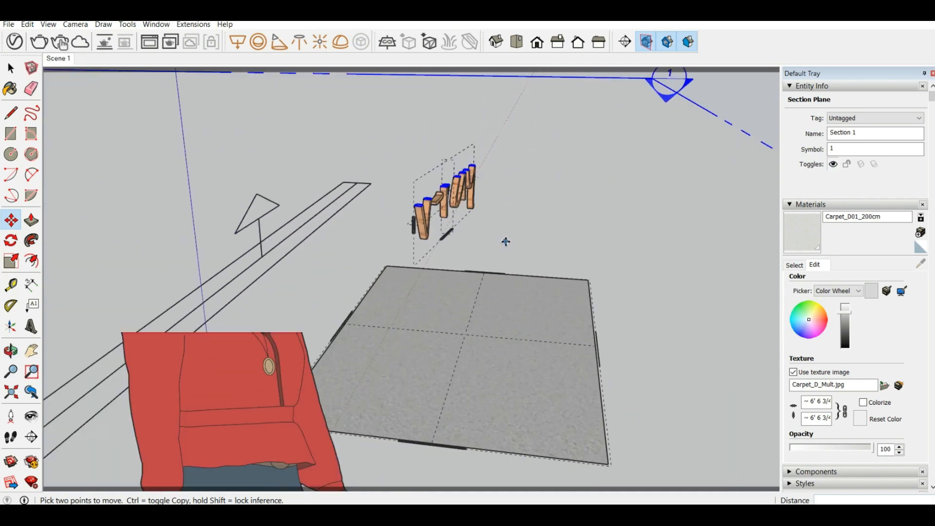
middle_drag(505, 242, 319, 276)
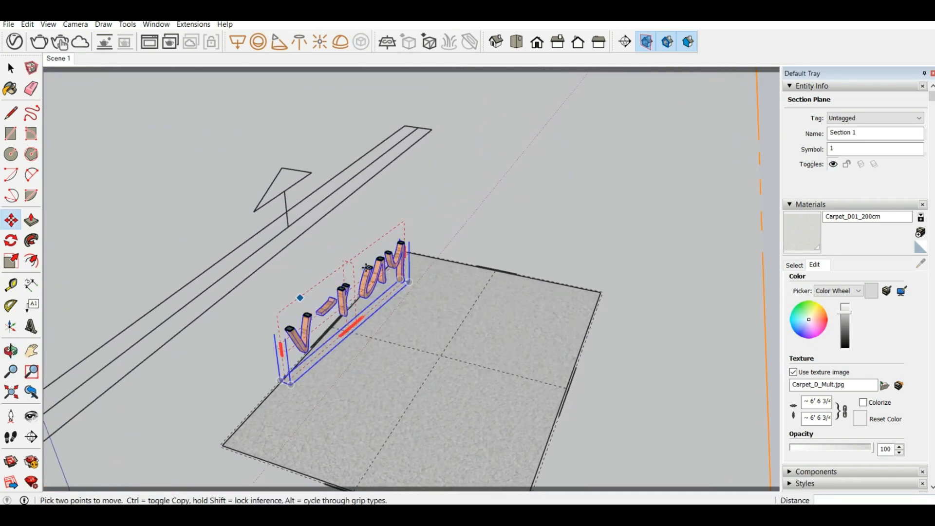
middle_drag(459, 271, 306, 192)
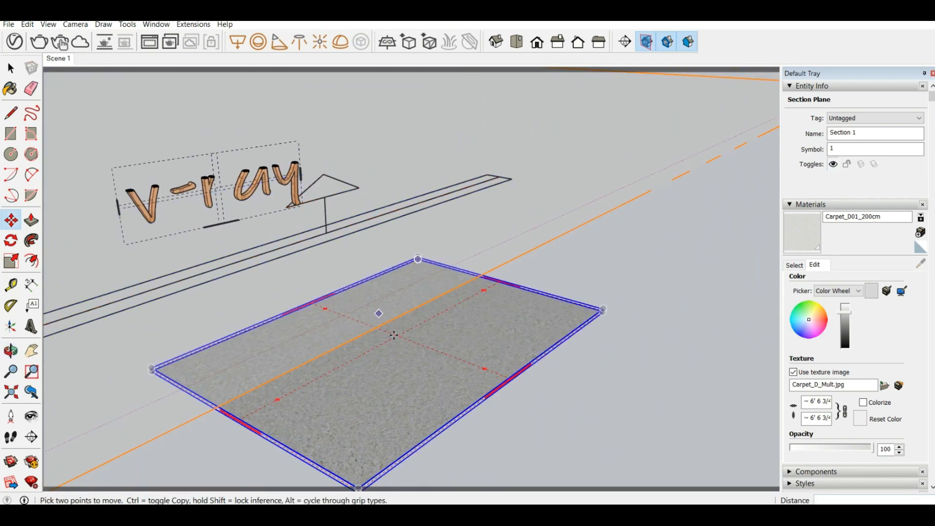
scroll(394, 335, down, 8)
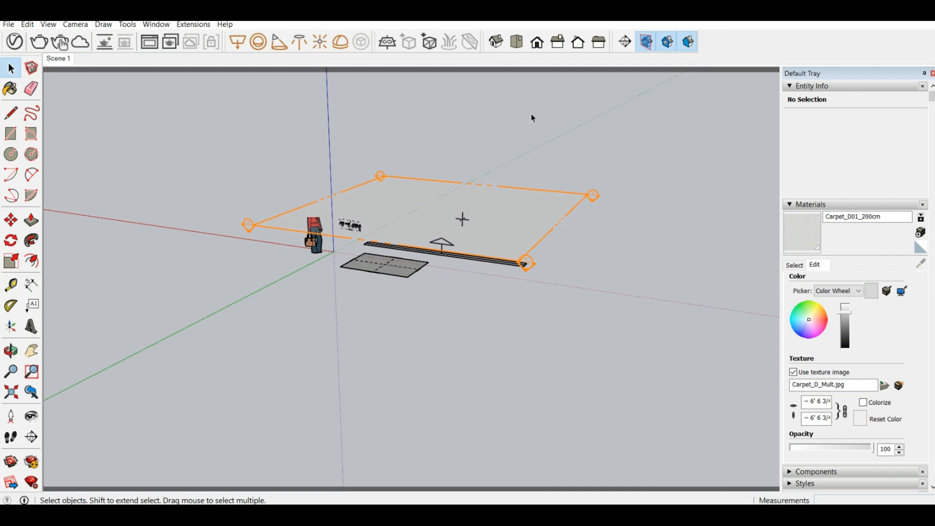
Move the section plane up about 10' 9 11/16" so it sits above all the objects.
click(10, 220)
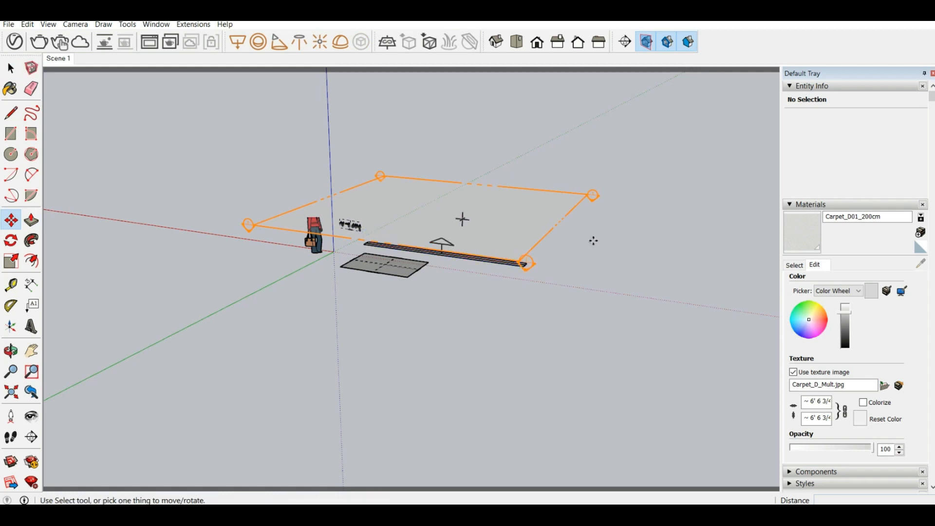
click(566, 215)
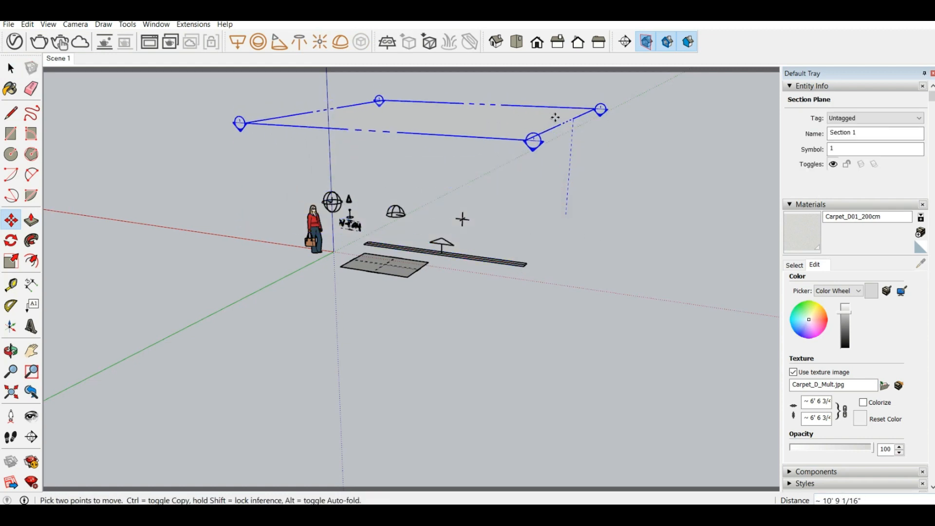
click(556, 117)
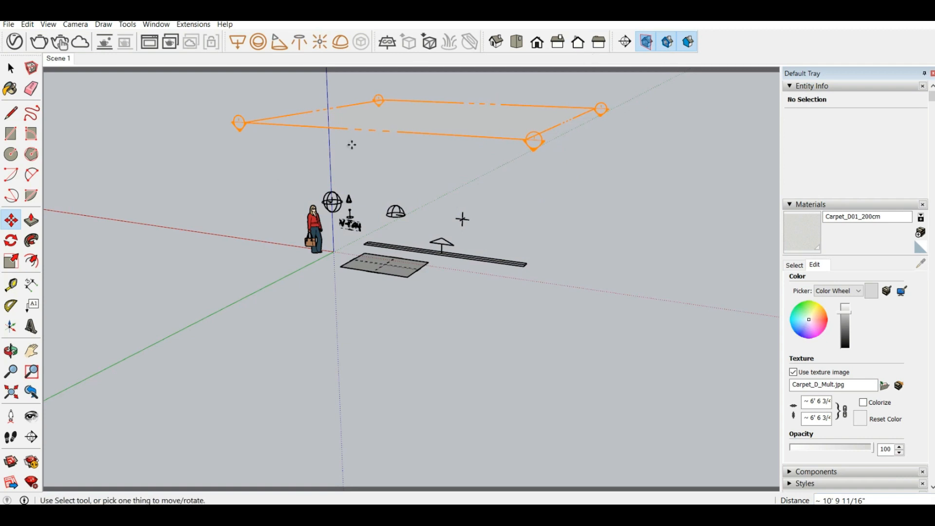
Toggle section cuts and section planes off and back on, and turn off section fill.
click(667, 42)
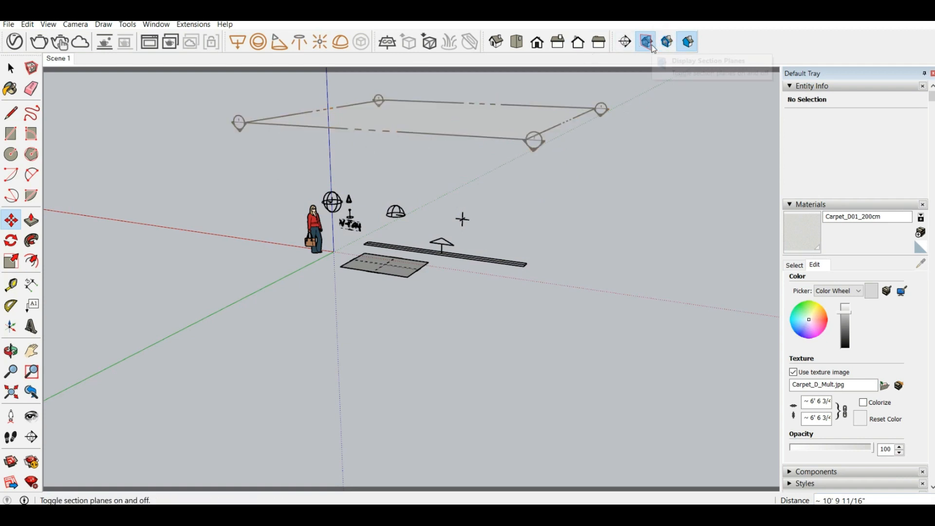
click(646, 42)
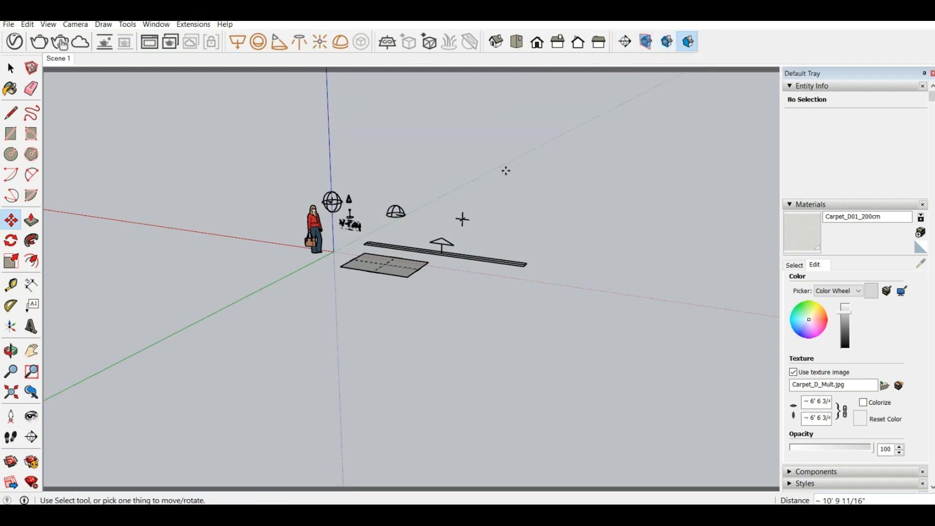
click(648, 43)
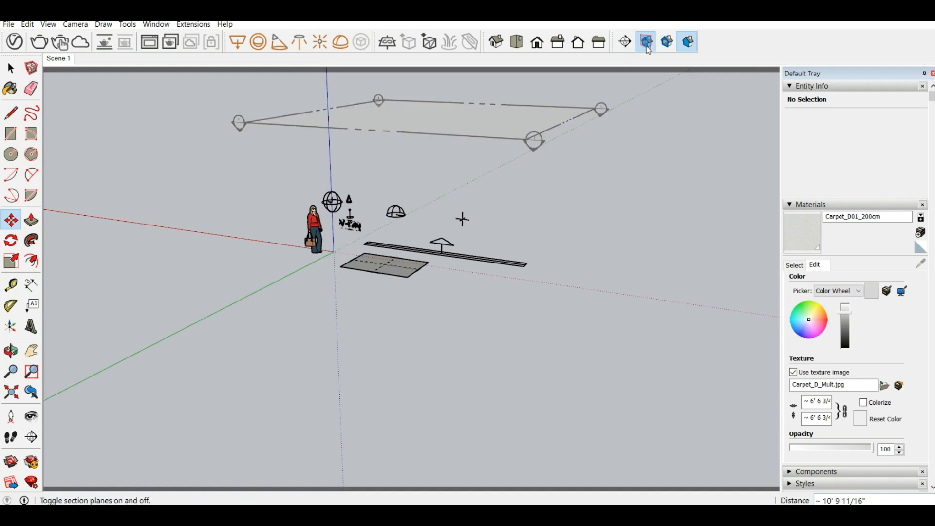
click(667, 42)
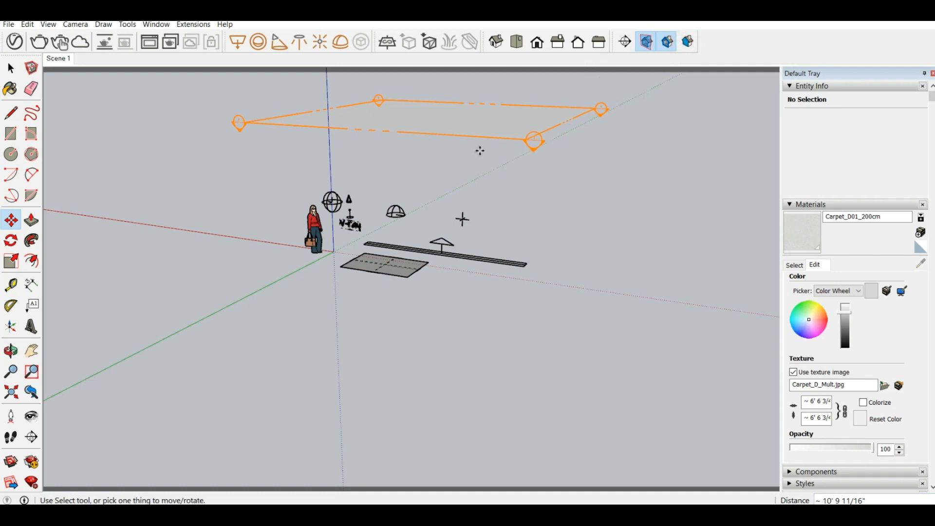
Lower the section plane about 11' 4 13/16" into the woman figure, and toggle the section cuts off and back on.
click(499, 139)
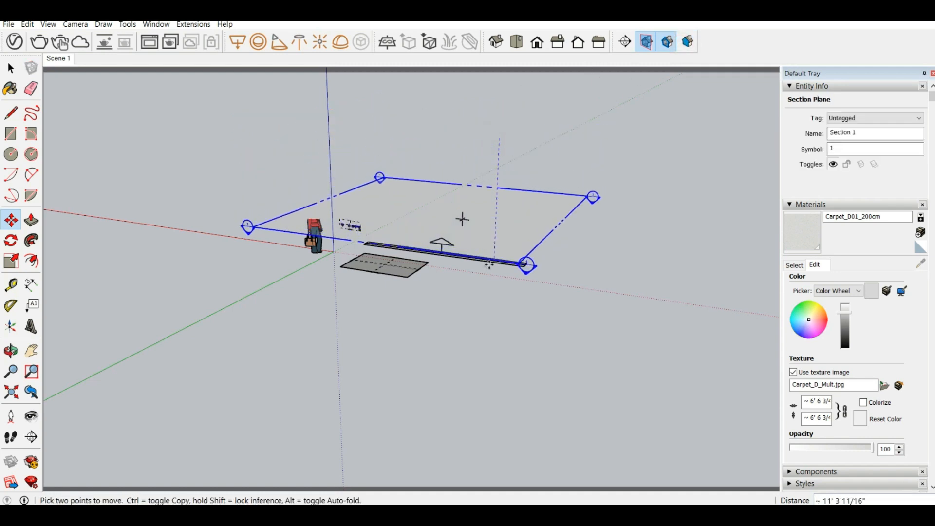
click(490, 266)
click(666, 42)
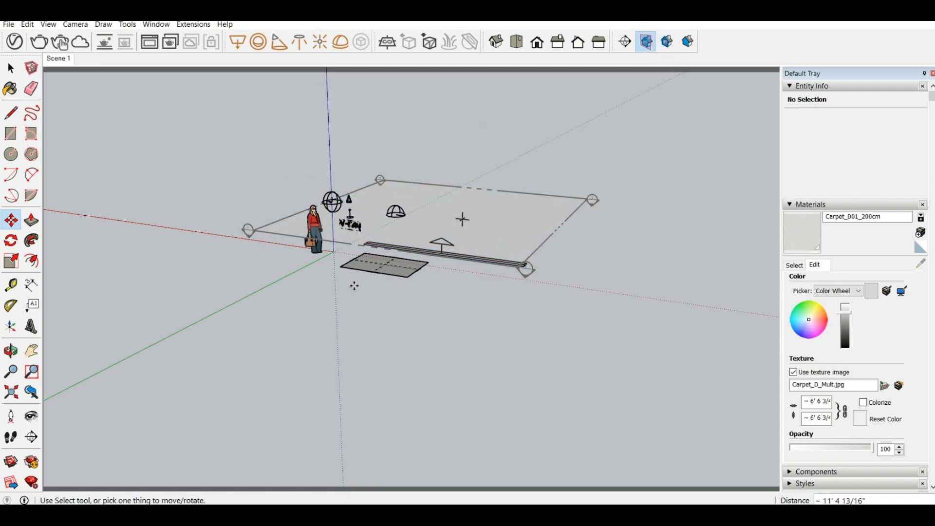
click(666, 42)
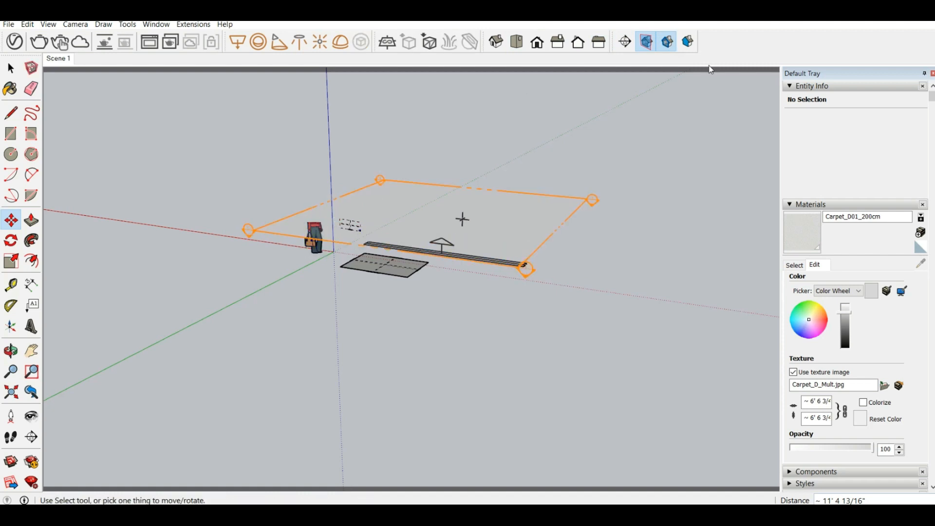
scroll(641, 136, up, 1)
scroll(641, 137, down, 3)
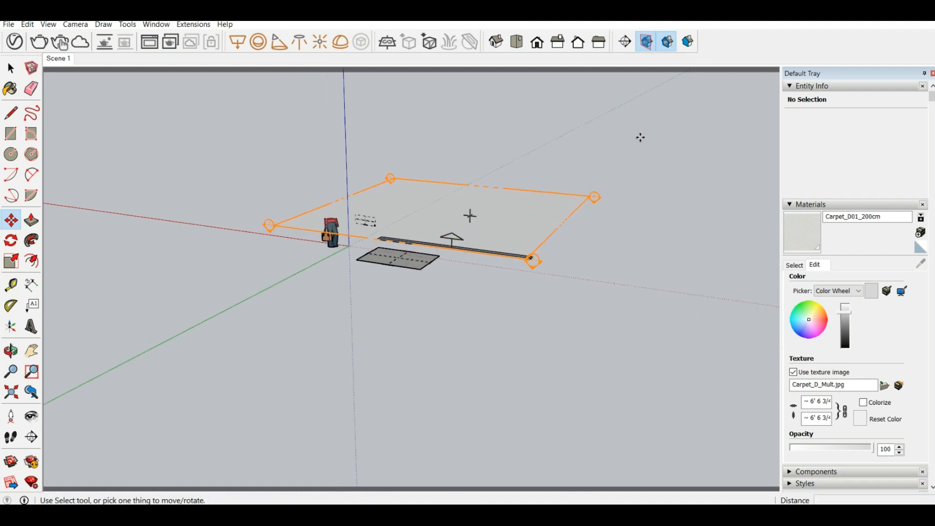
click(19, 73)
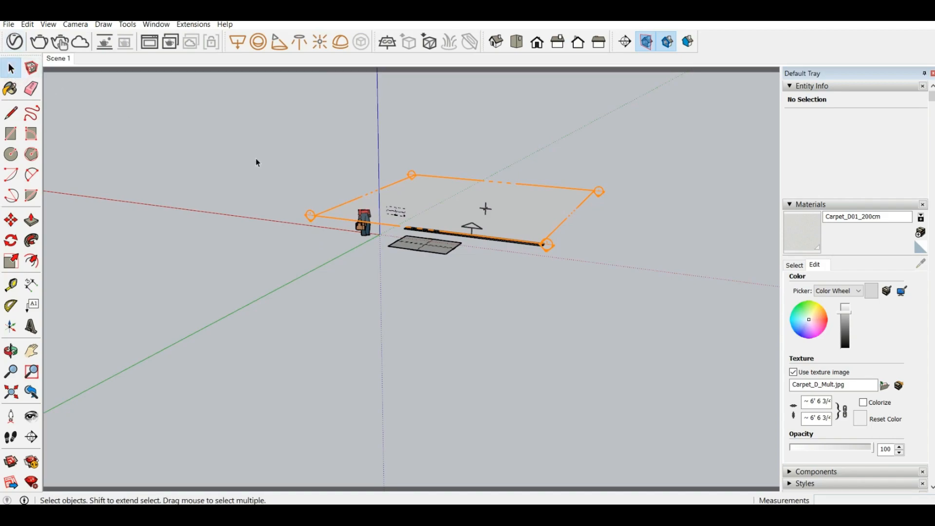